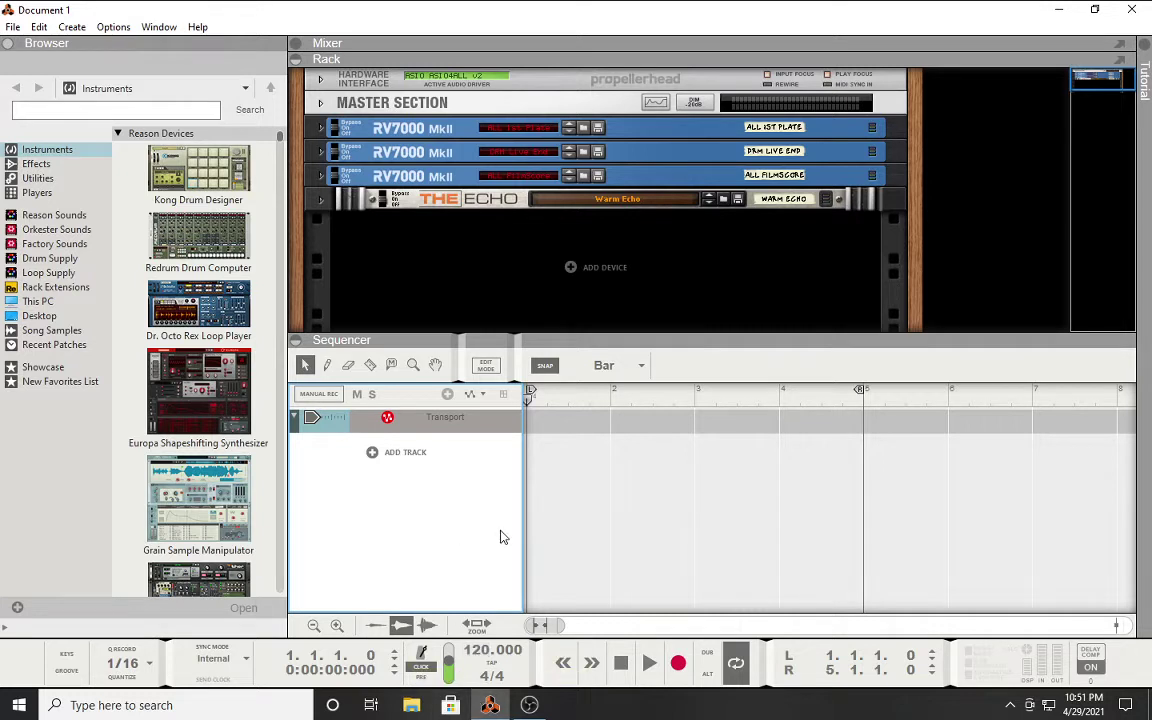
Step: Add a Kong Drum Designer to the rack and reset it to an empty Init Patch
left_click(159, 156)
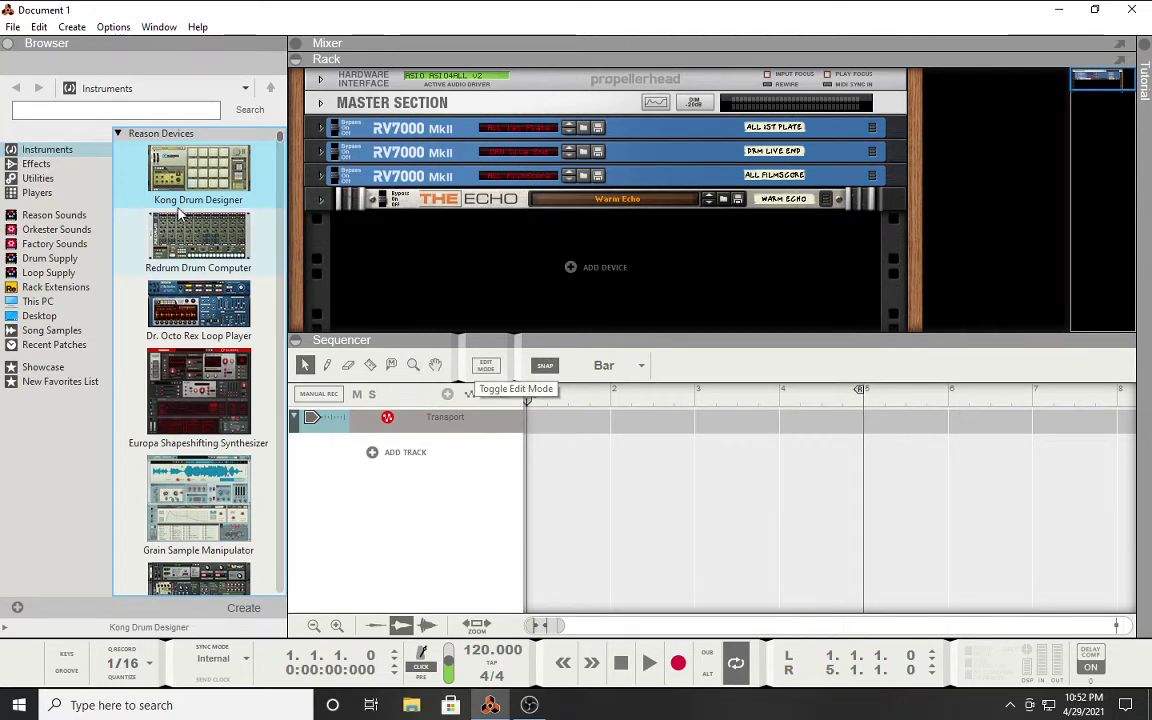
left_click_drag(197, 181, 416, 260)
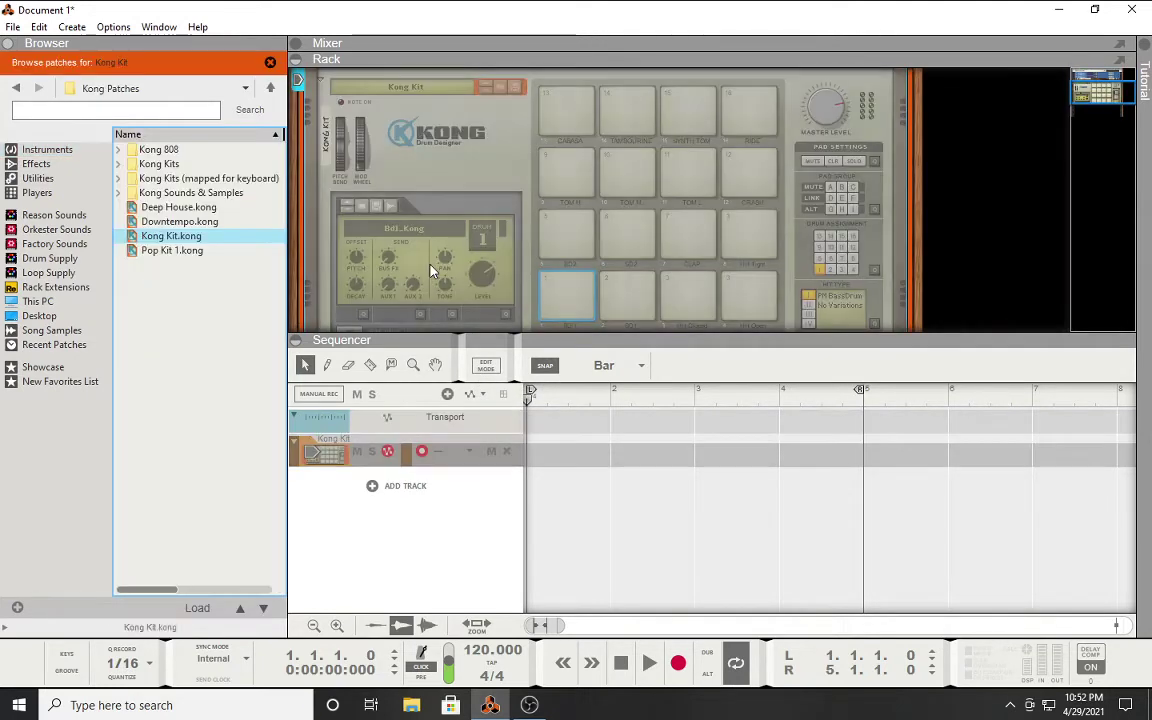
right_click(499, 162)
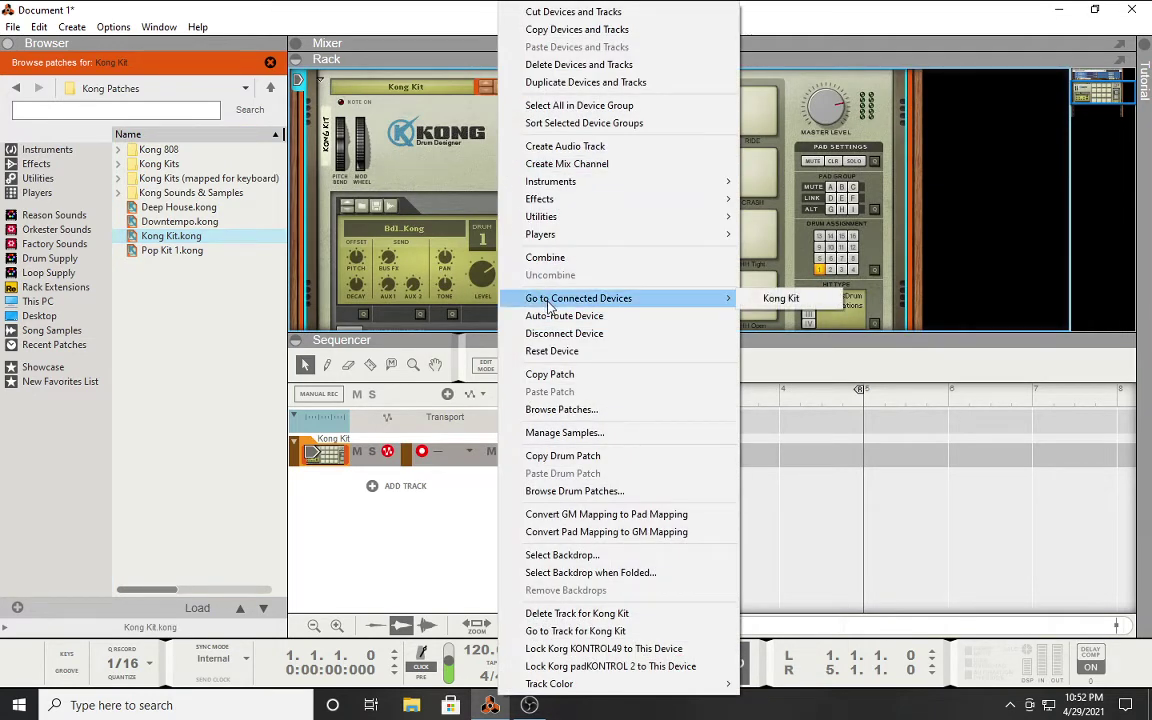
left_click(594, 355)
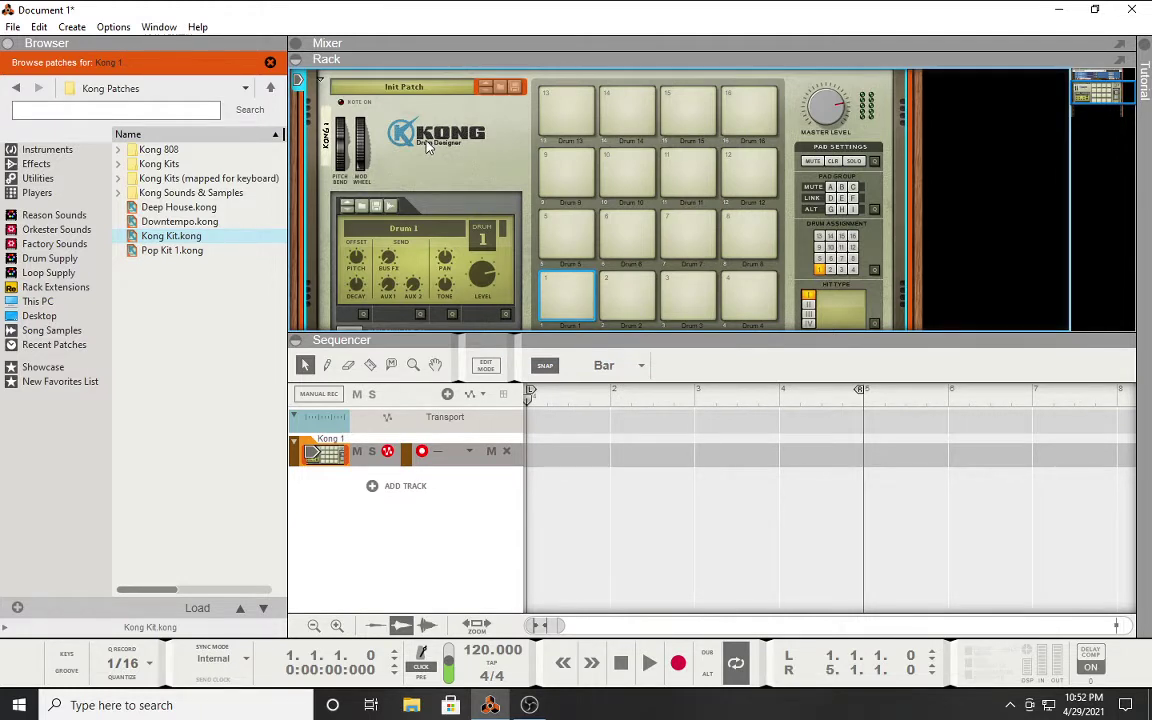
scroll(427, 145, "down", 2)
scroll(427, 145, "up", 5)
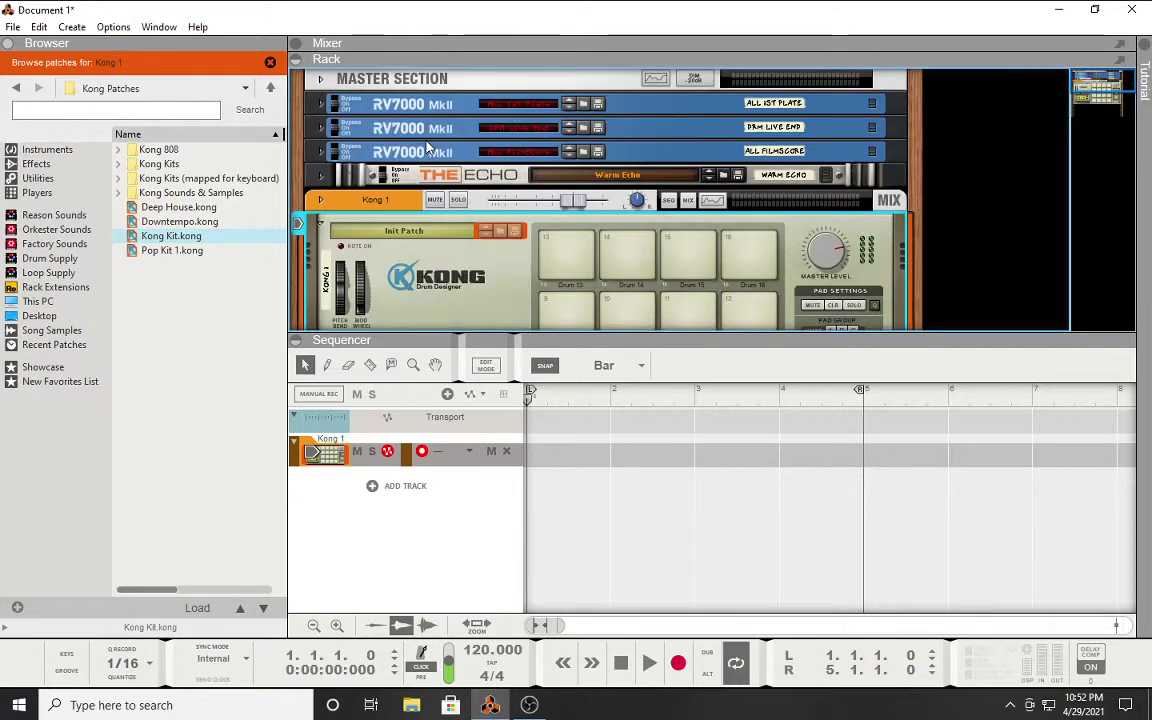
Step: Expand Kong's Drum Module and FX panel to show Drum 1's empty slots
scroll(427, 145, "down", 3)
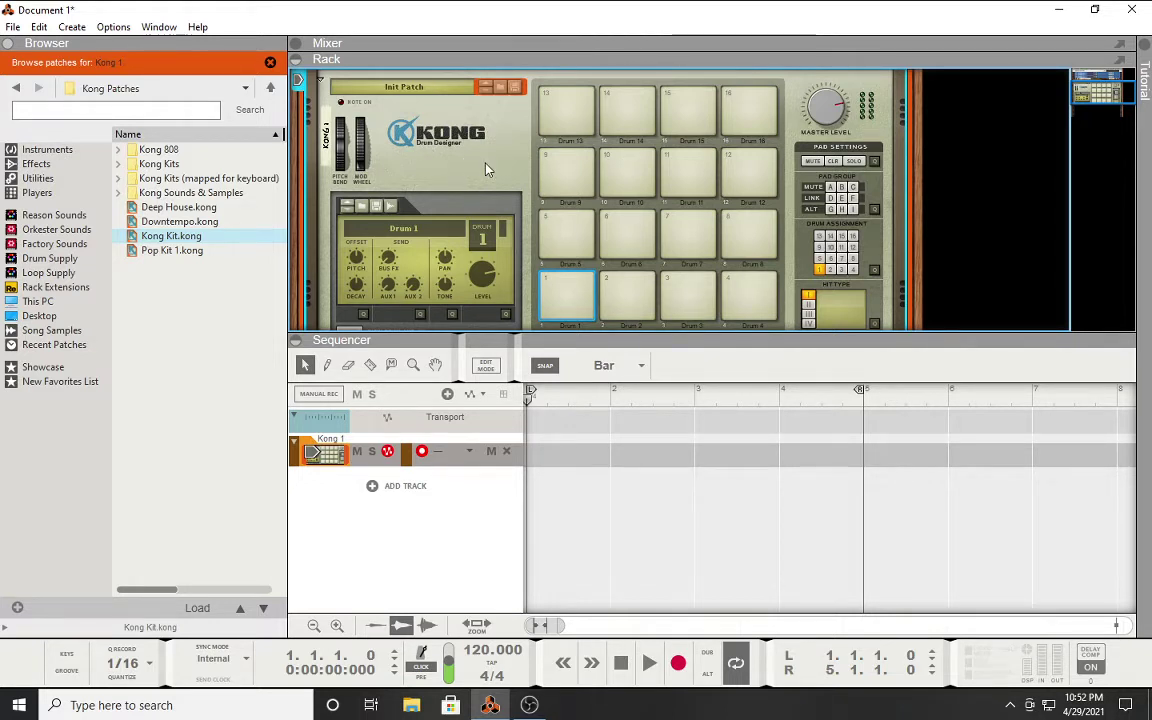
scroll(485, 169, "down", 3)
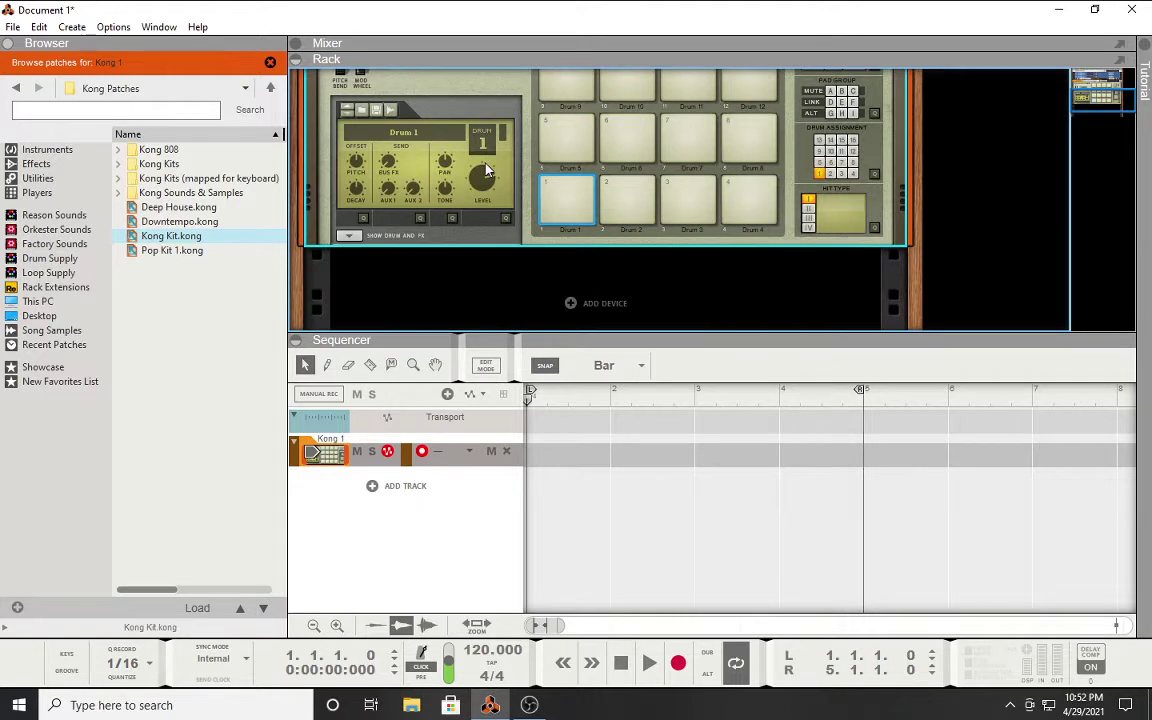
left_click(350, 236)
scroll(475, 149, "up", 5)
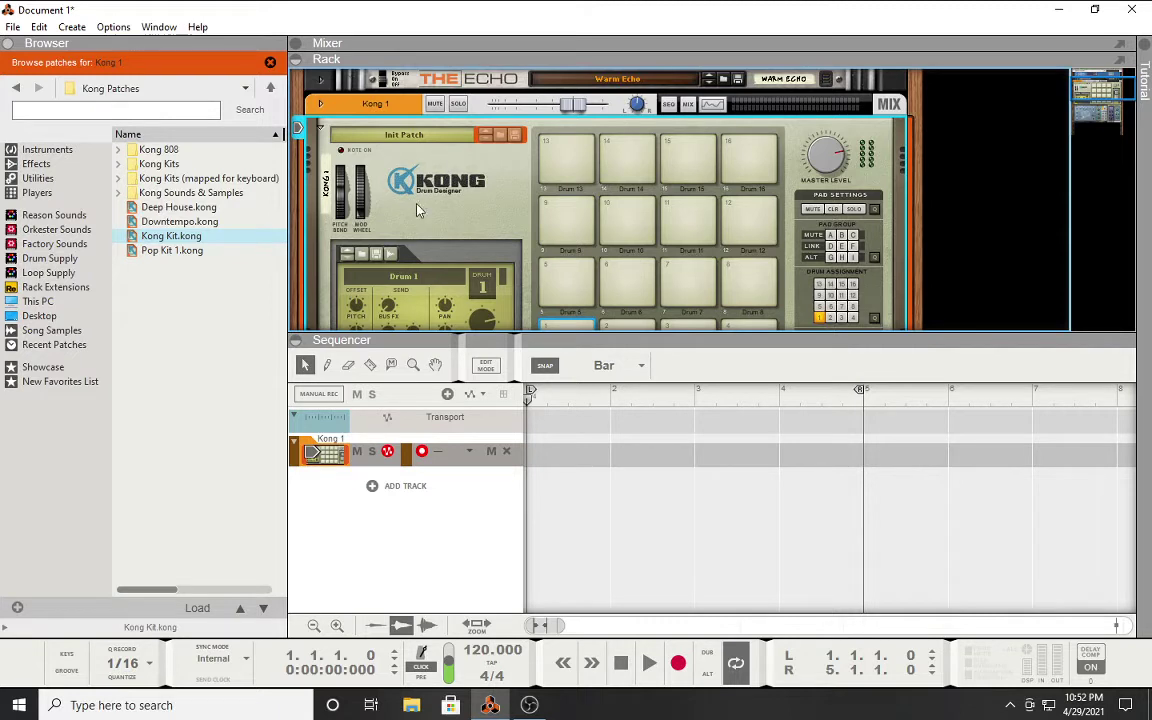
scroll(470, 203, "down", 5)
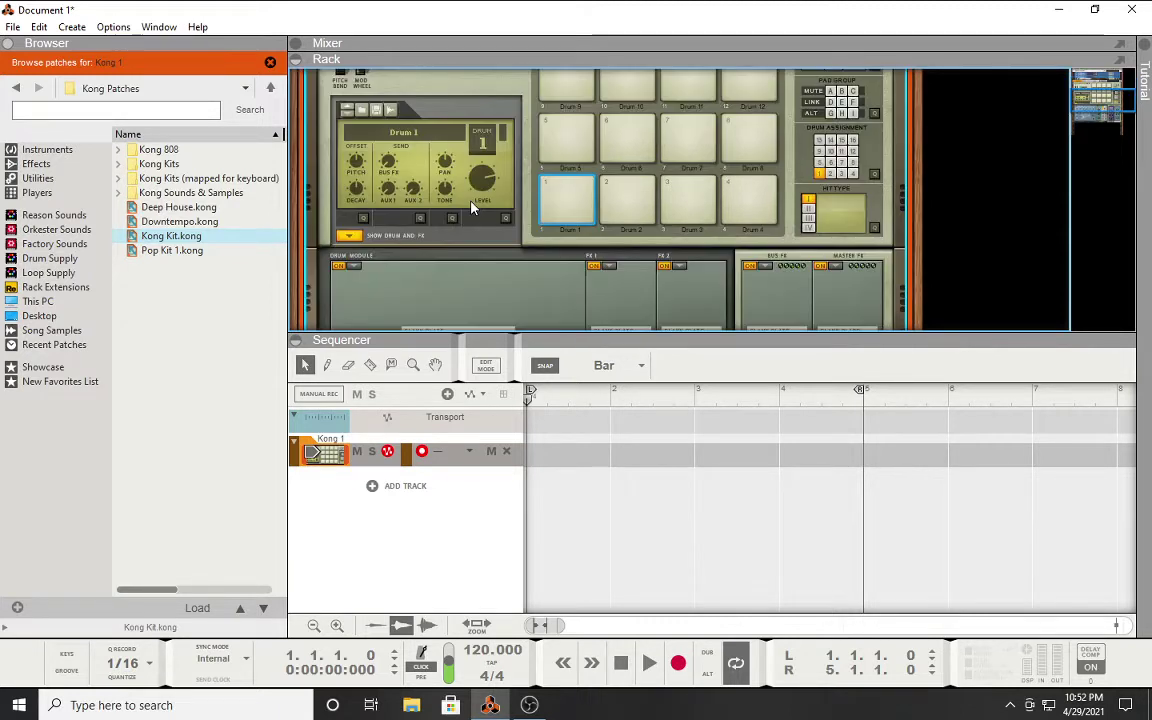
scroll(472, 208, "down", 3)
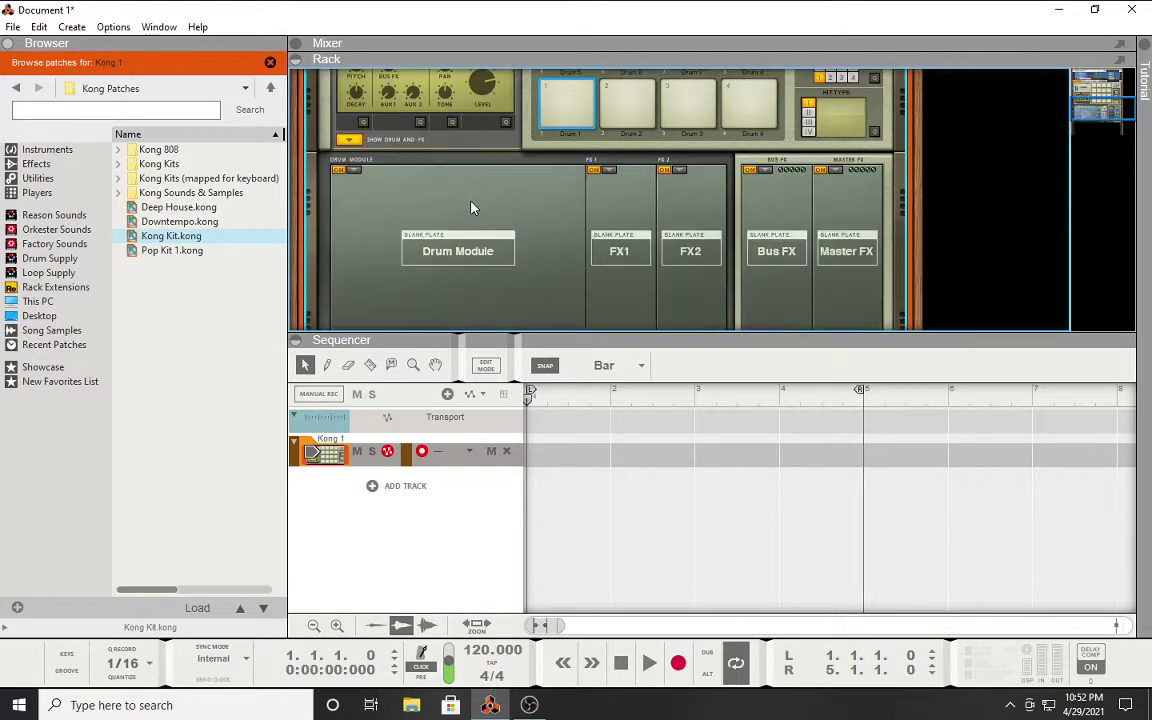
Step: Try NN-Nano Sampler and Nurse Rex Loop Player in Drum 1, then choose Physical Bass Drum
left_click(355, 171)
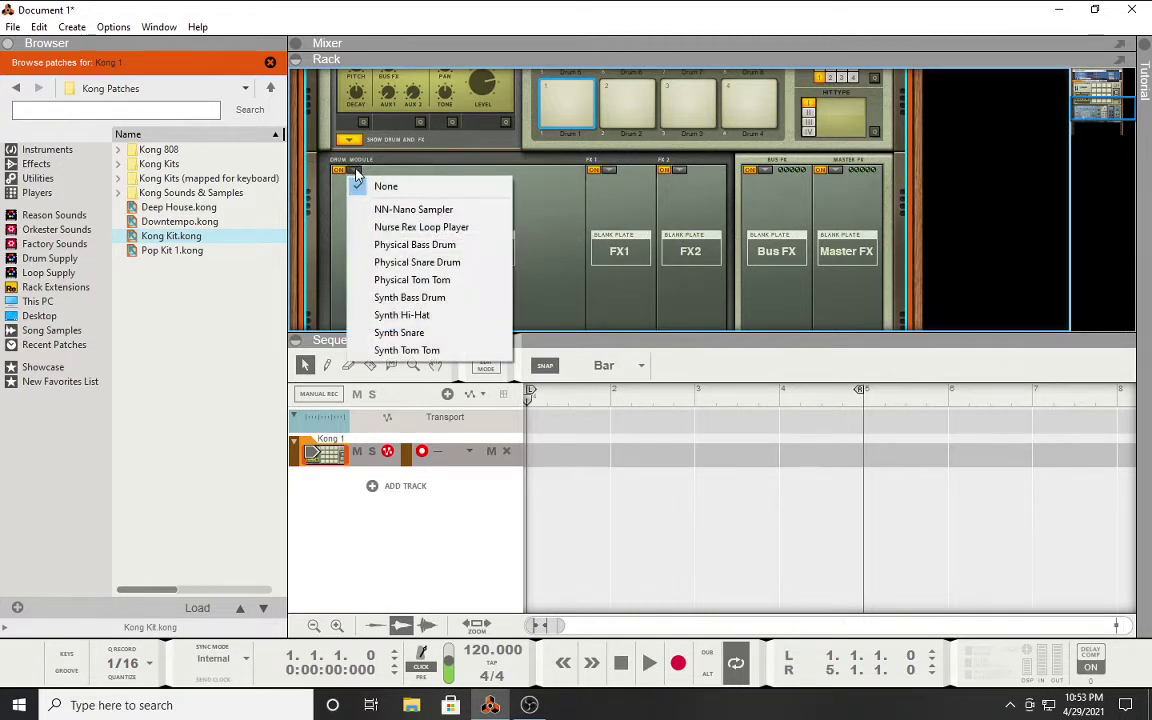
left_click(446, 211)
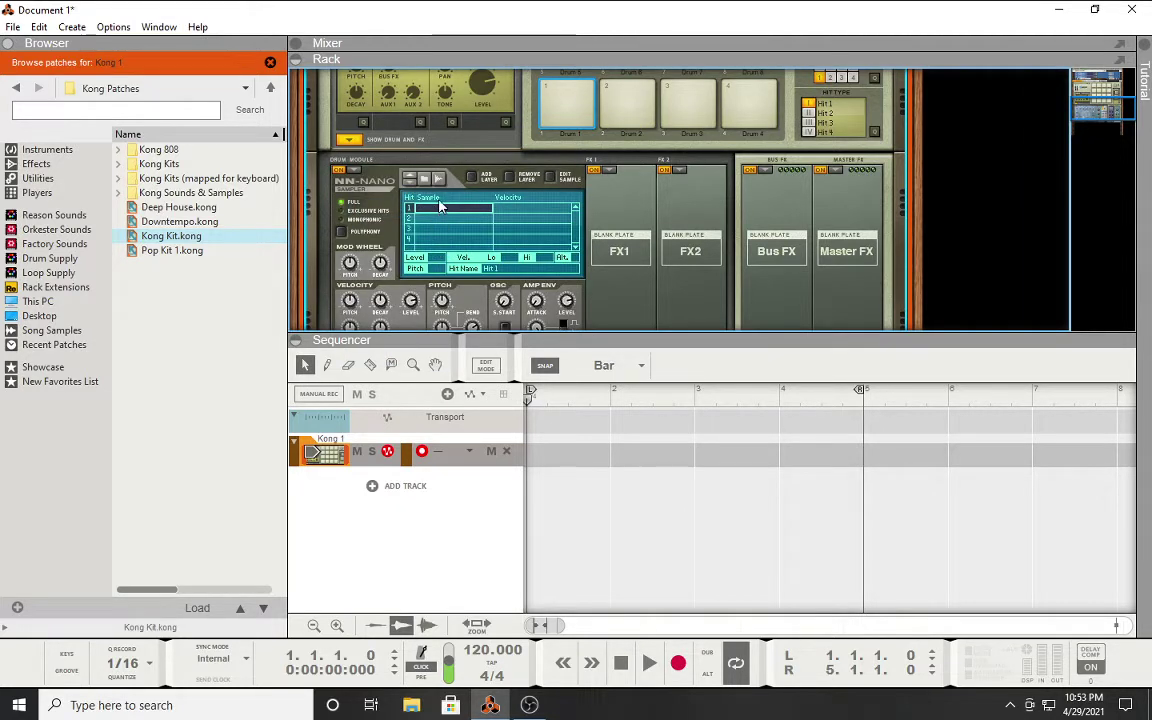
left_click(356, 174)
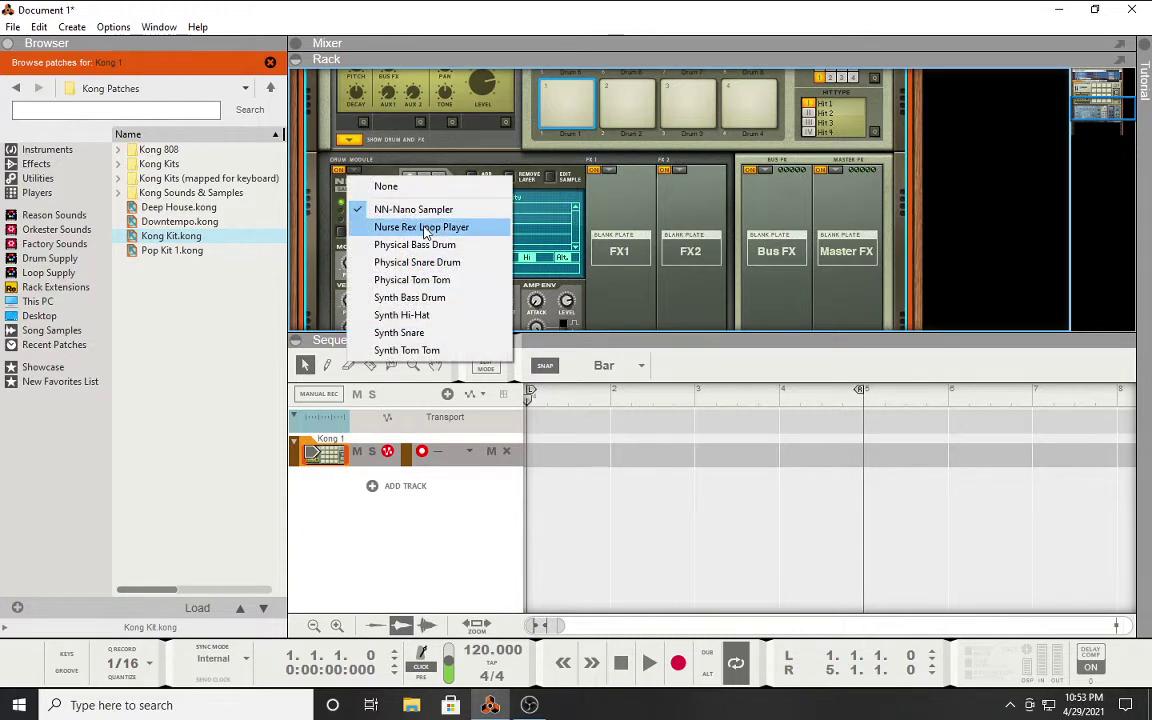
left_click(388, 227)
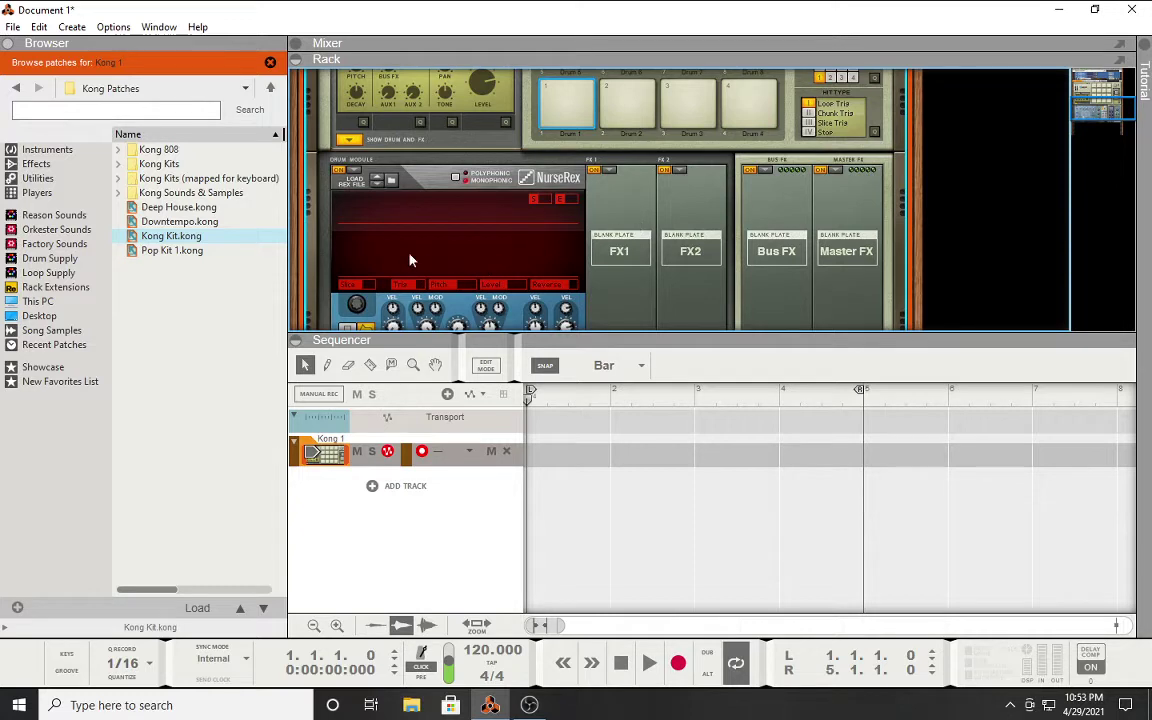
left_click(355, 168)
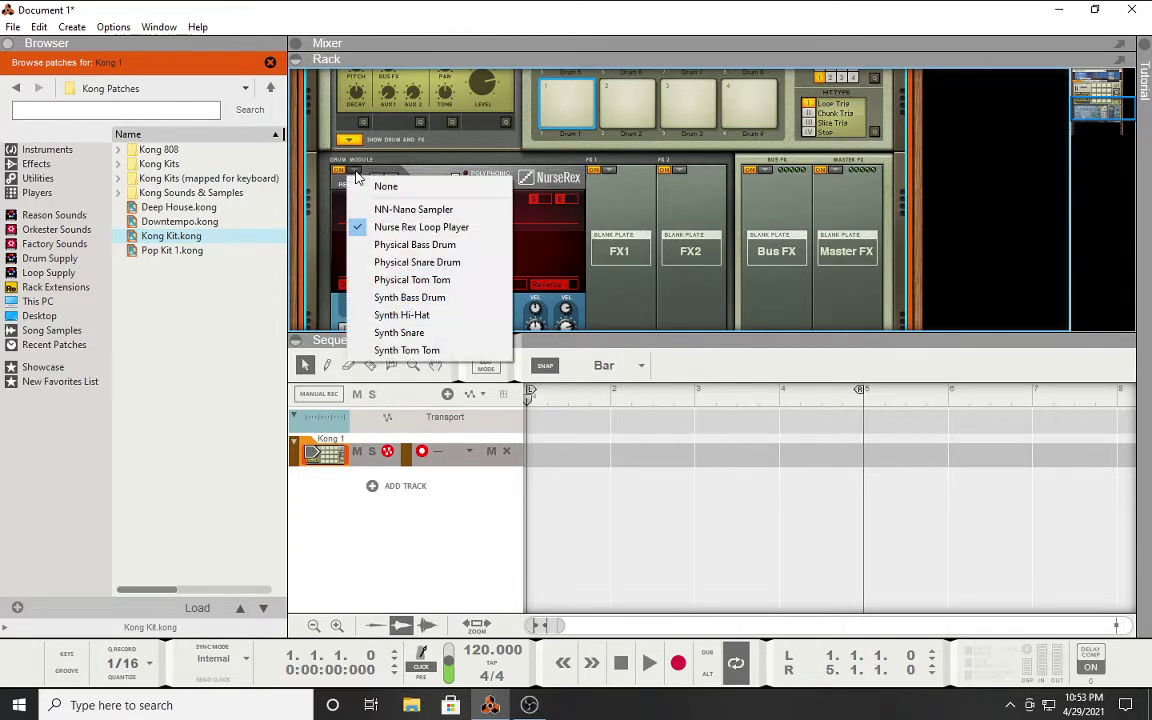
left_click(438, 248)
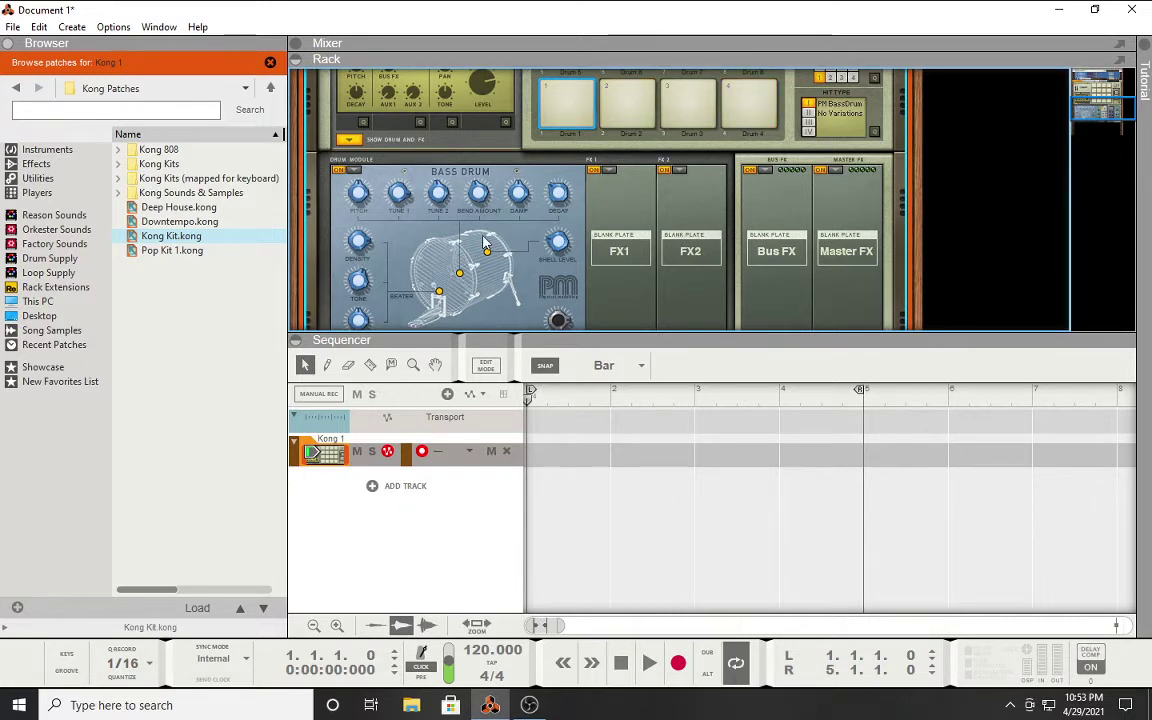
Step: Audition the Physical Bass Drum by playing Kong pad 1
scroll(483, 245, "up", 3)
left_click(565, 242)
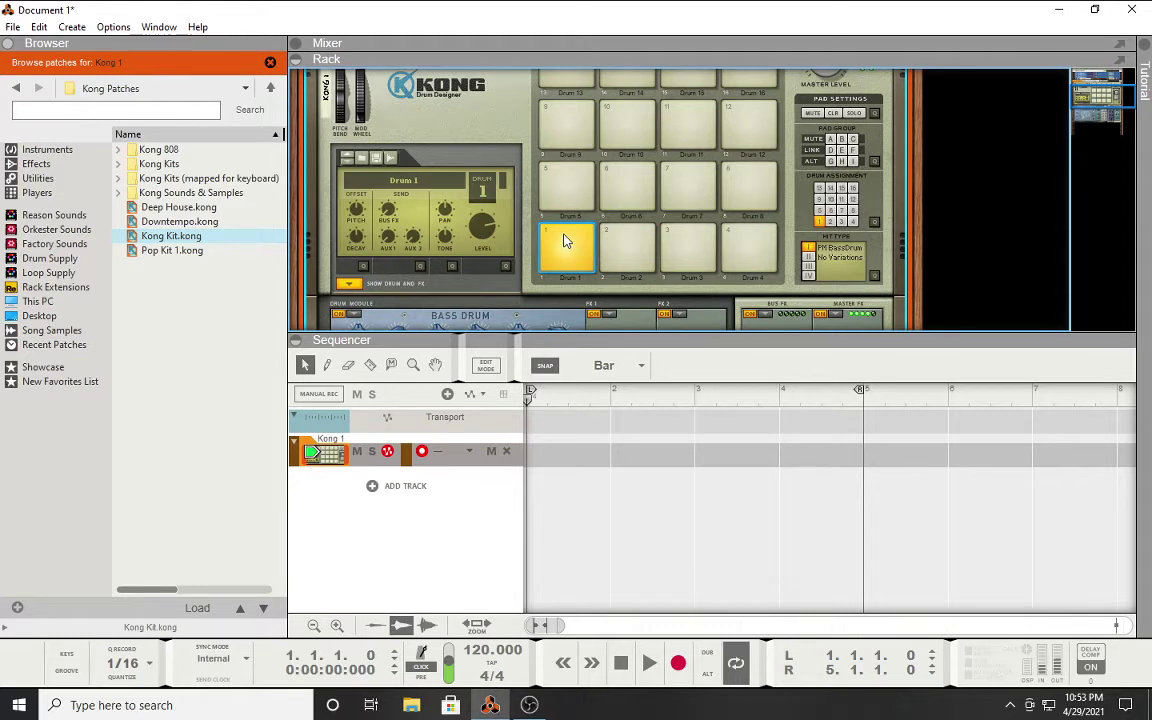
scroll(565, 242, "down", 3)
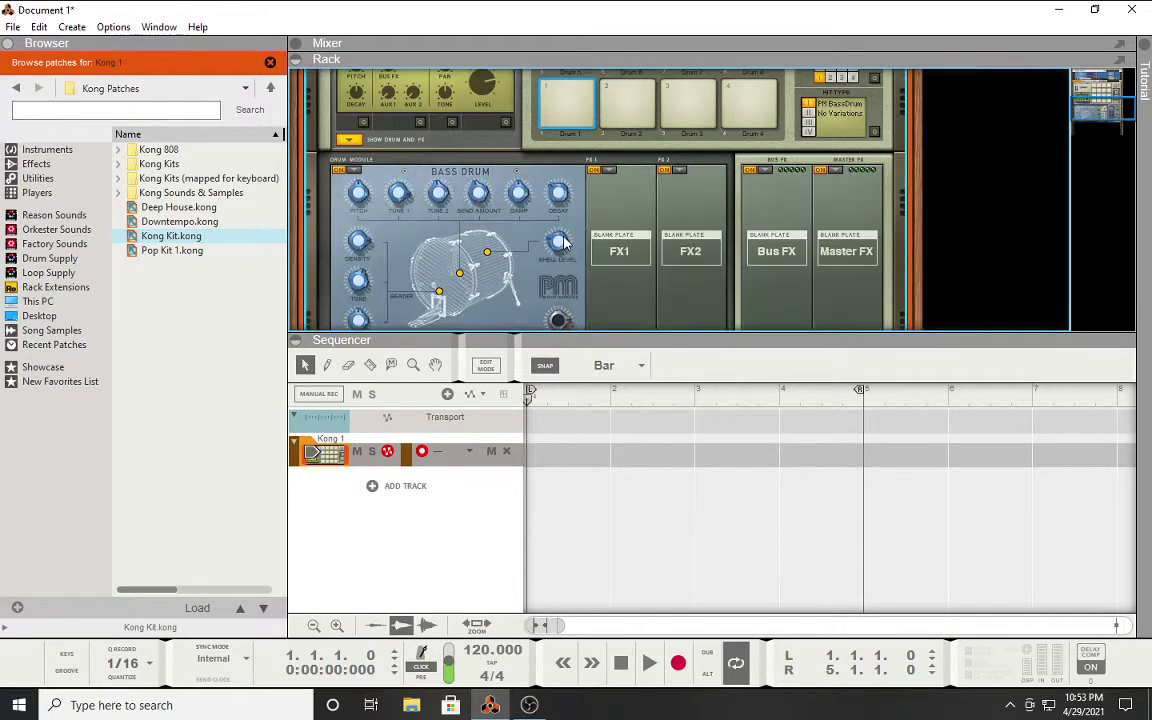
scroll(565, 242, "down", 1)
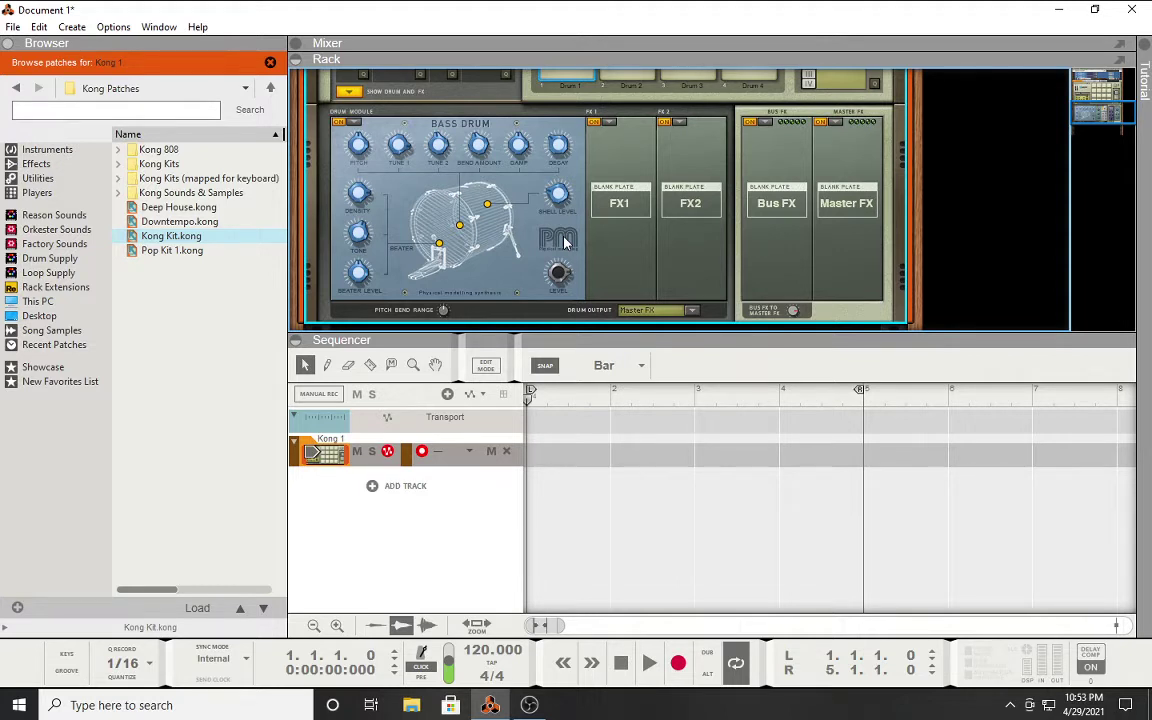
scroll(568, 242, "up", 3)
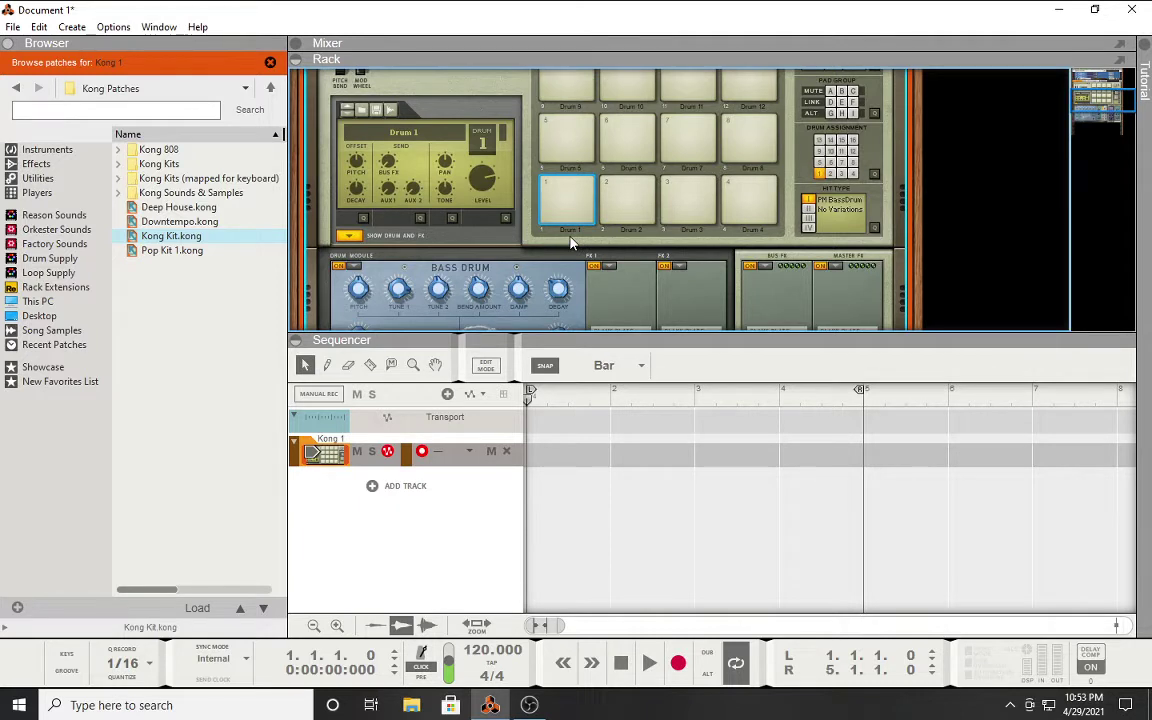
scroll(570, 242, "down", 1)
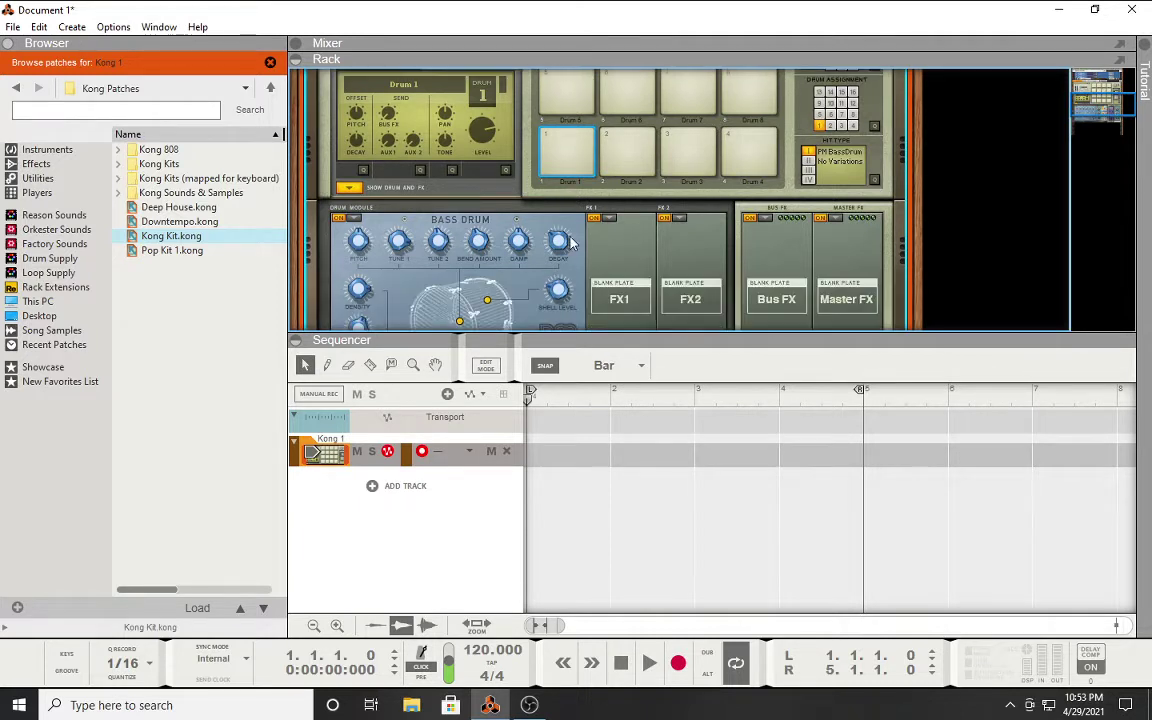
mouse_move(570, 242)
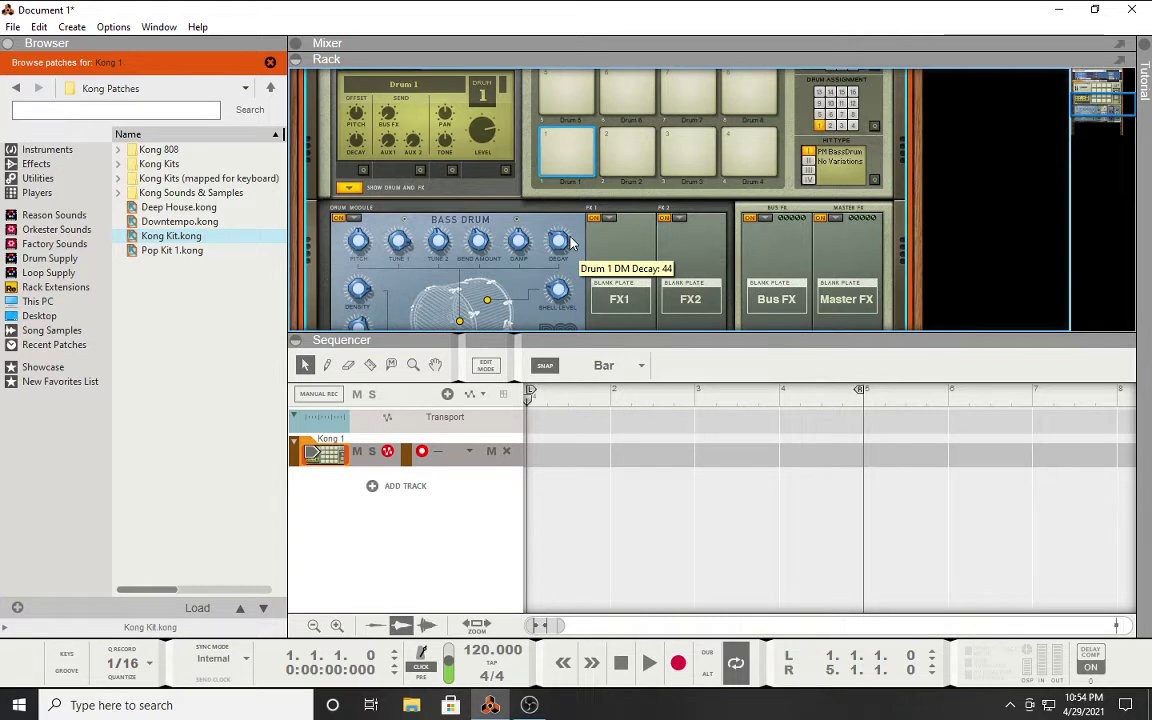
Step: Inspect the bass drum's pitch, tune, damp and decay controls, then bring up the drum module list
scroll(570, 243, "down", 3)
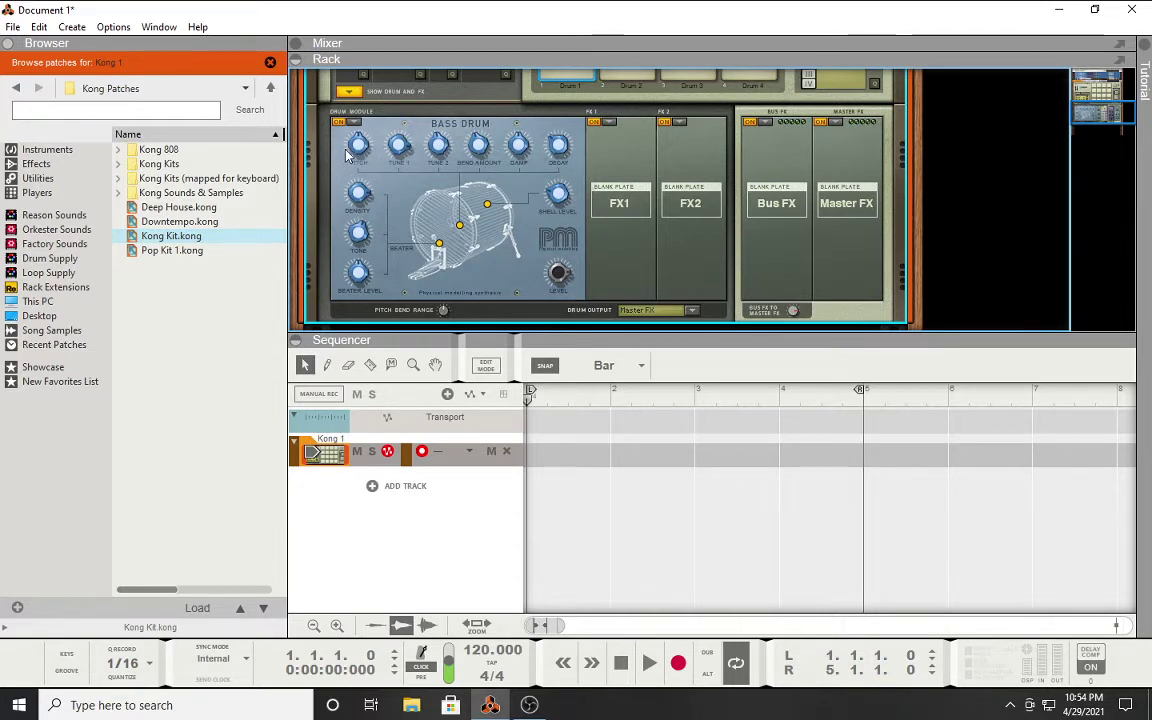
scroll(455, 230, "up", 3)
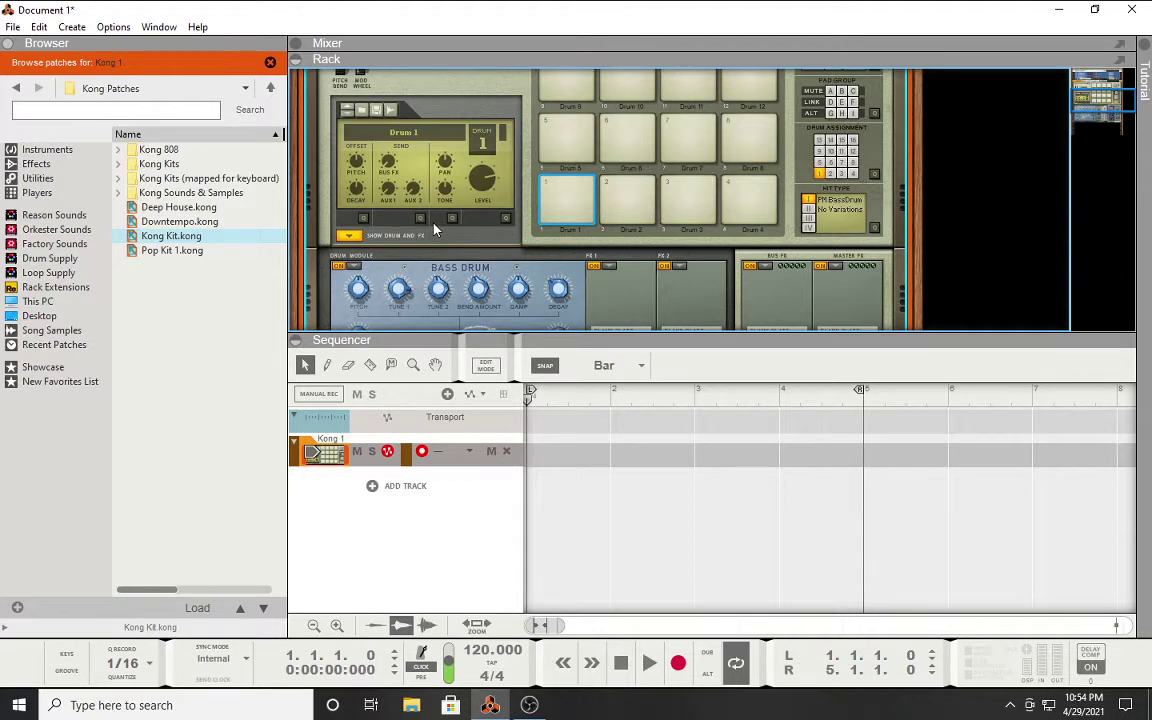
scroll(360, 270, "down", 2)
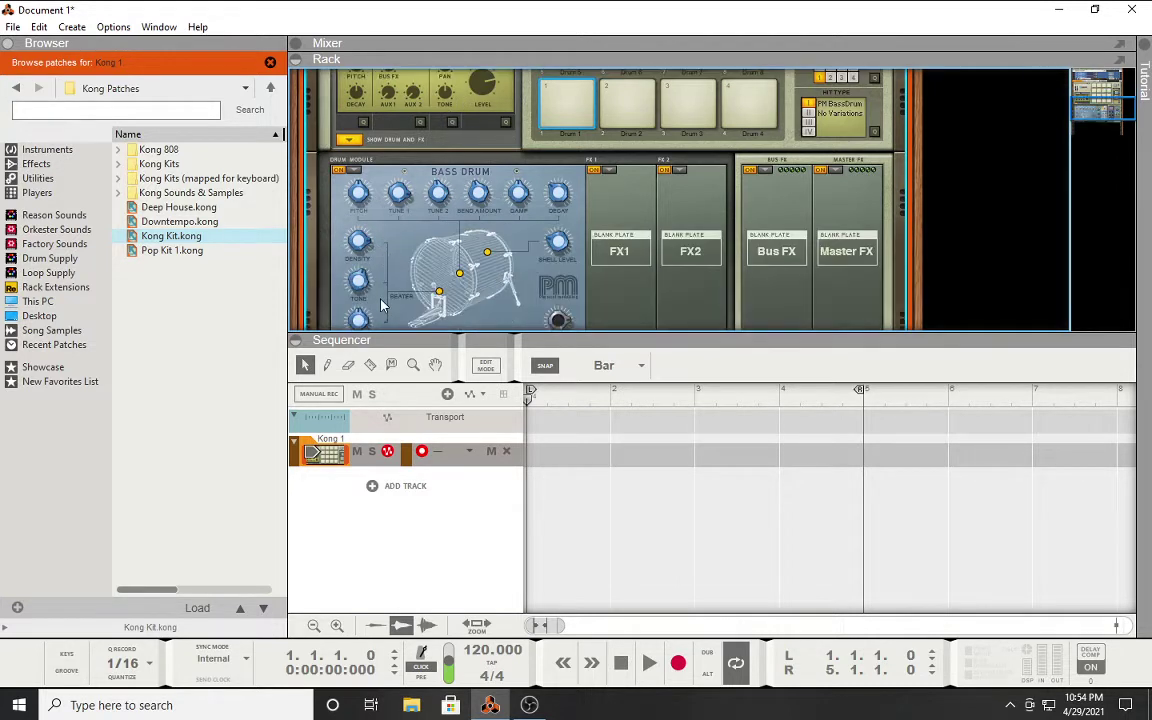
scroll(372, 254, "down", 1)
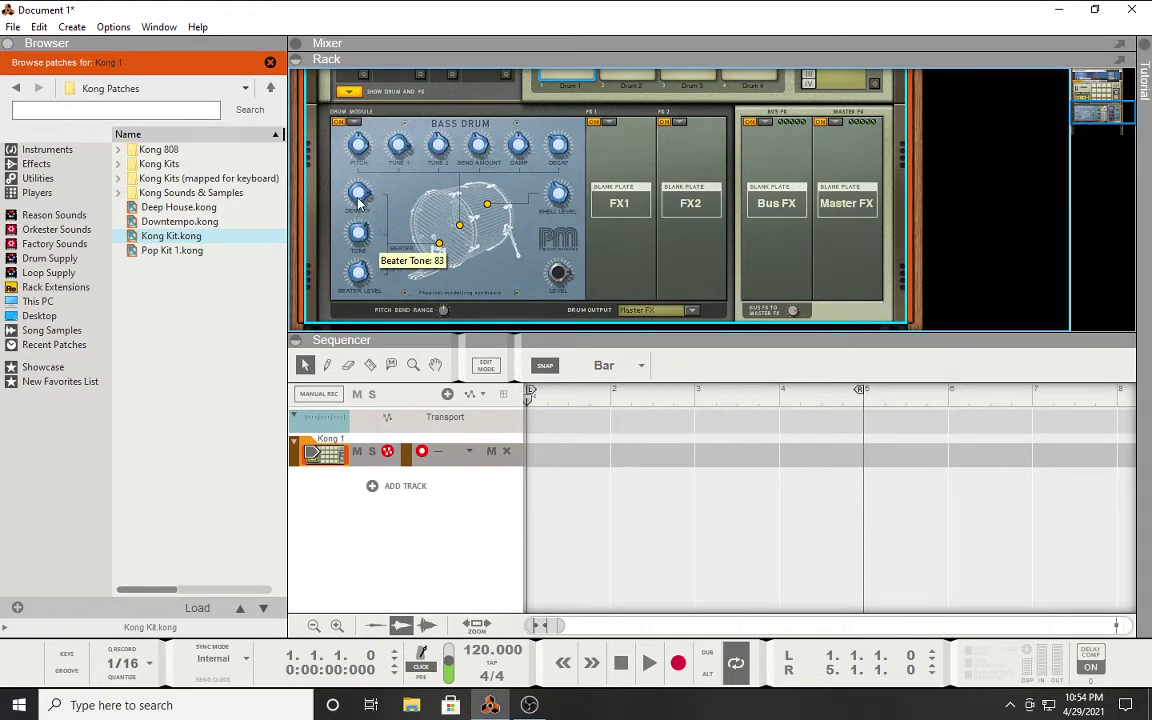
scroll(463, 300, "up", 3)
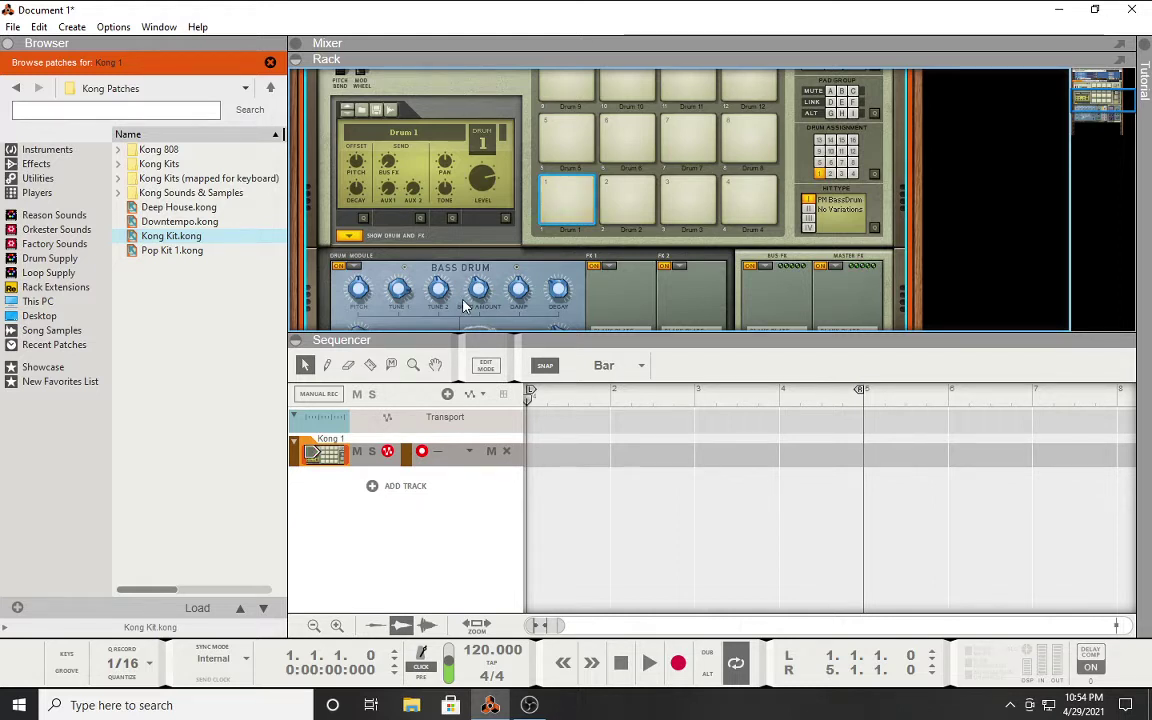
left_click(350, 266)
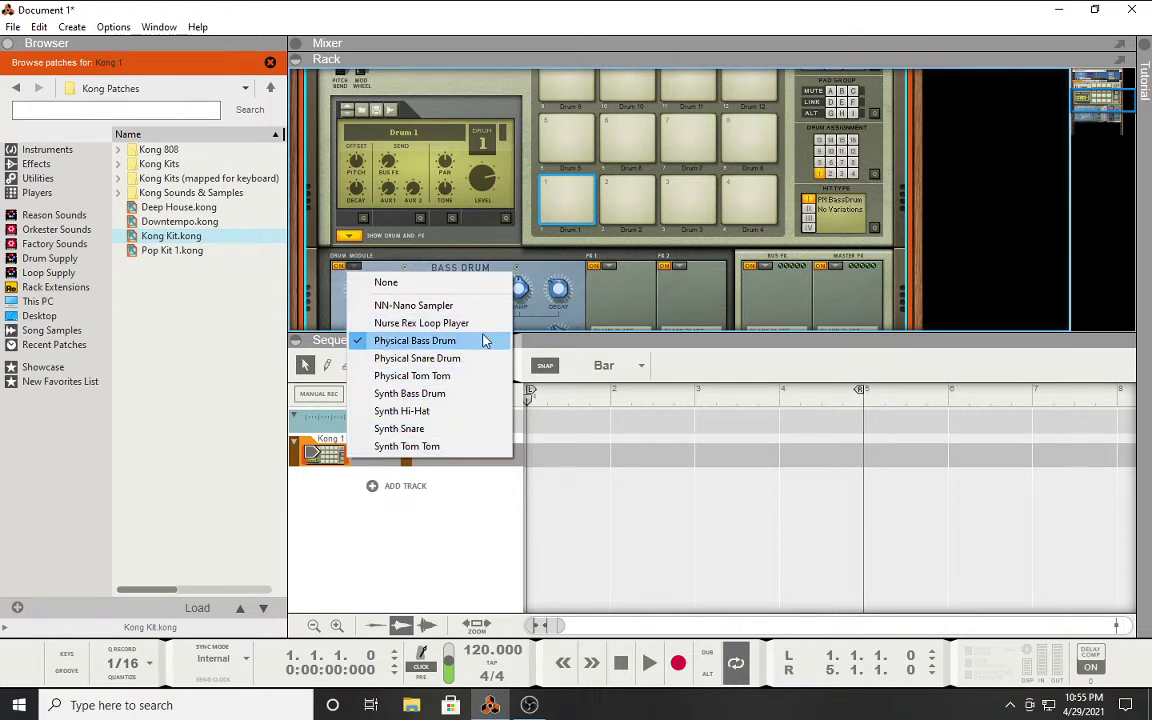
Step: Try Physical Tom Tom in Drum 1, then switch it to Synth Bass Drum
left_click(425, 376)
scroll(490, 272, "down", 2)
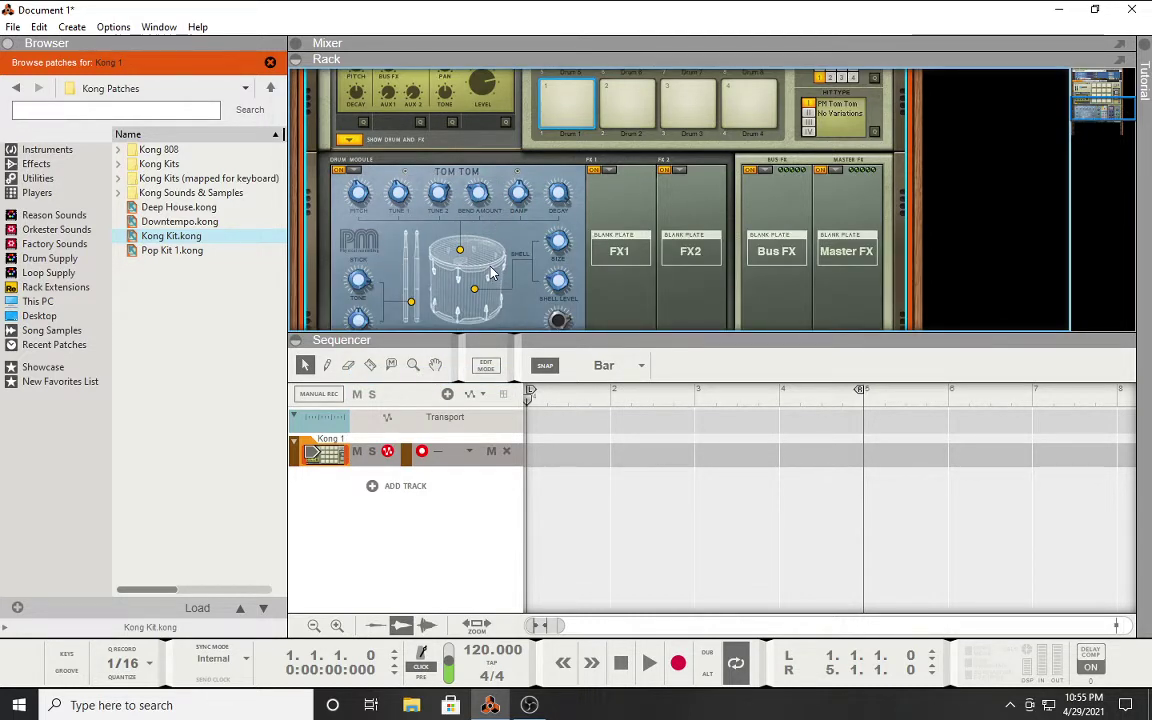
left_click(345, 169)
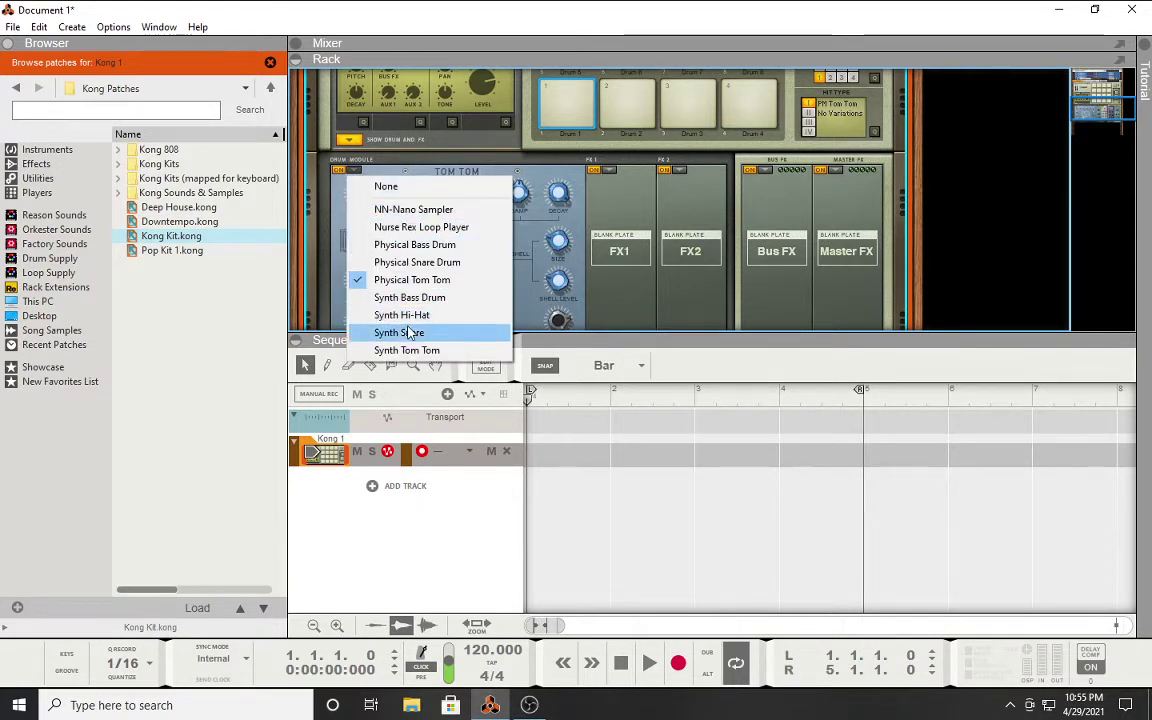
left_click(380, 297)
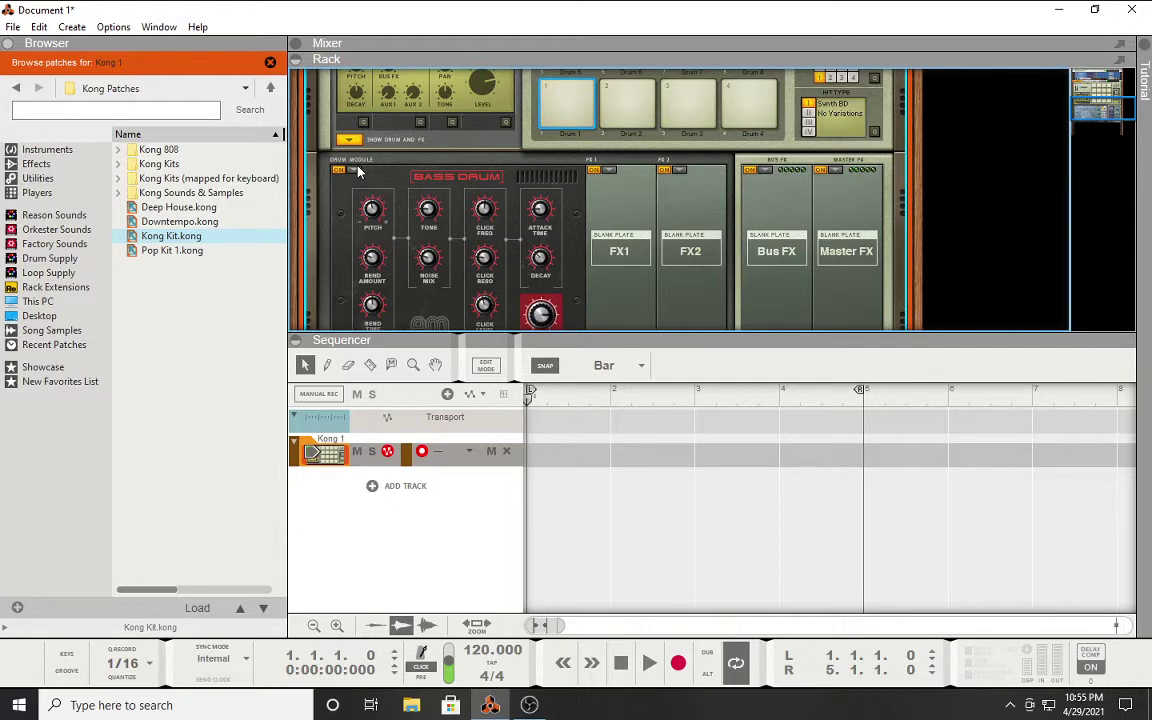
scroll(454, 206, "up", 5)
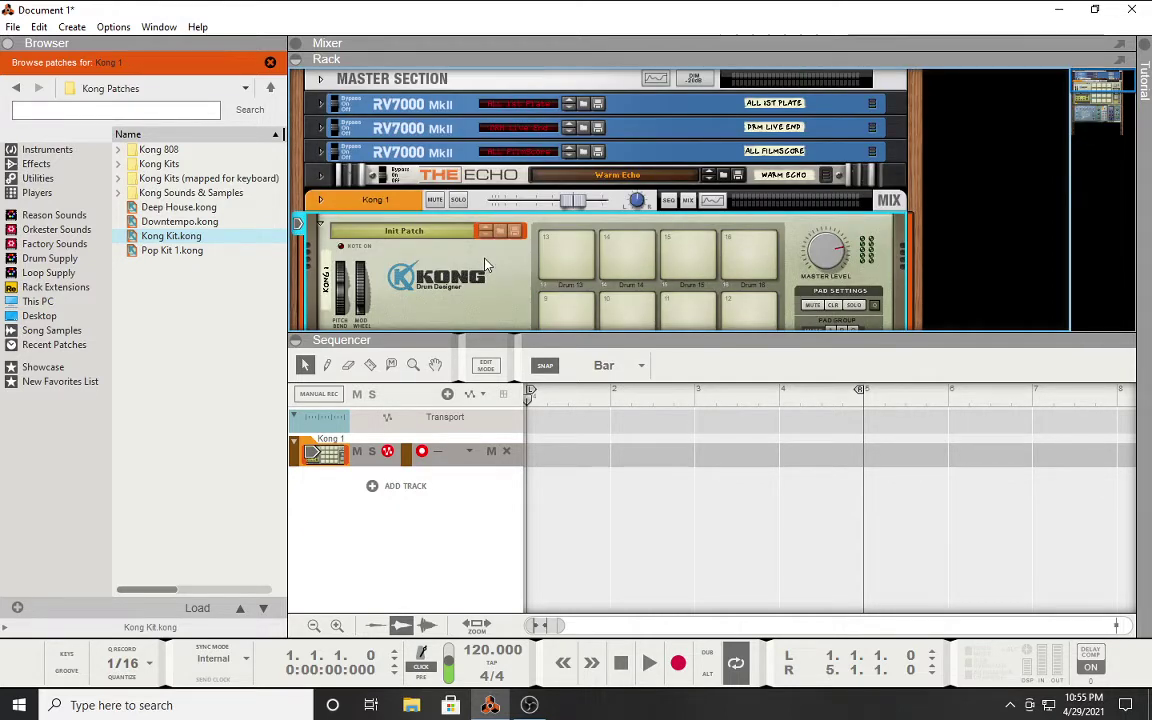
Step: Delete the Kong device and its track, returning the browser to the instruments list
key("Delete")
key("Return")
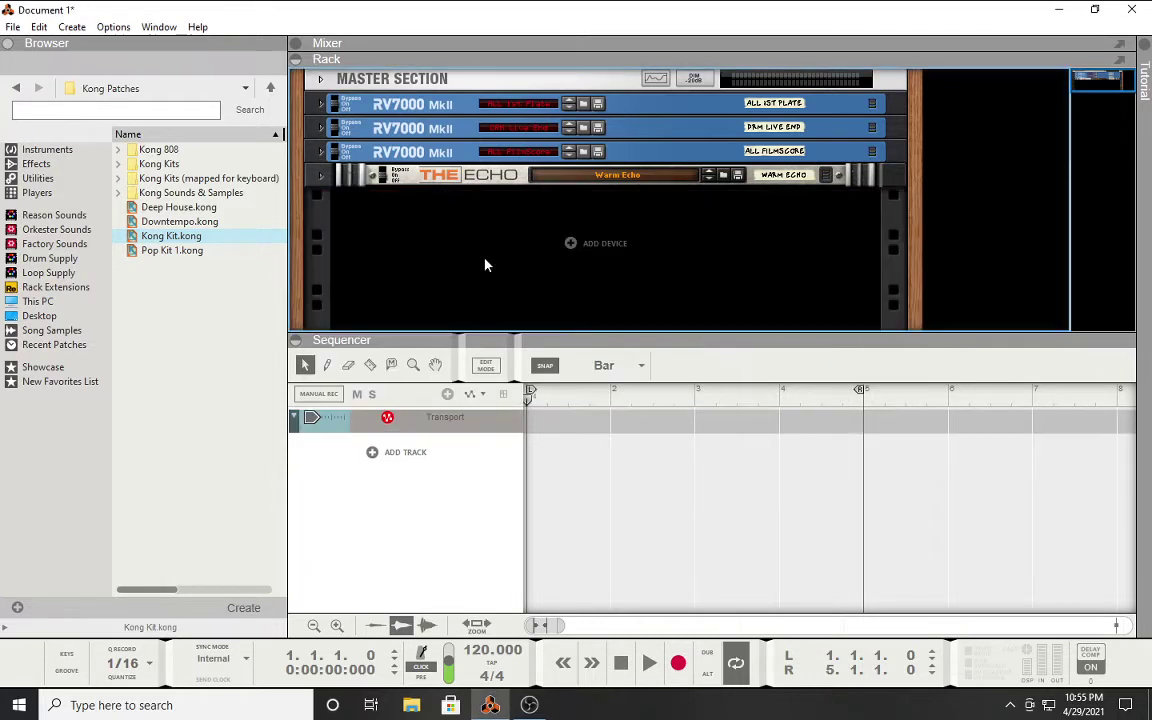
left_click(16, 88)
scroll(155, 228, "down", 3)
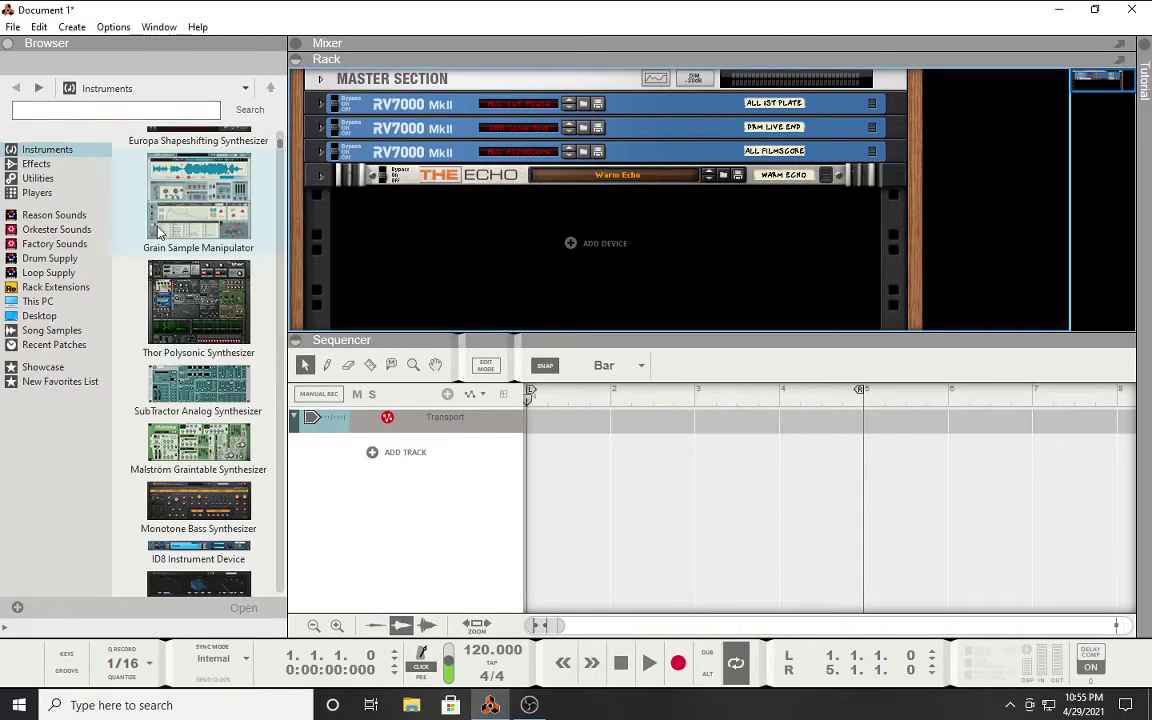
Step: Search the browser for Image-Line plugins and add IL Drumaxx below The Echo
left_click(115, 112)
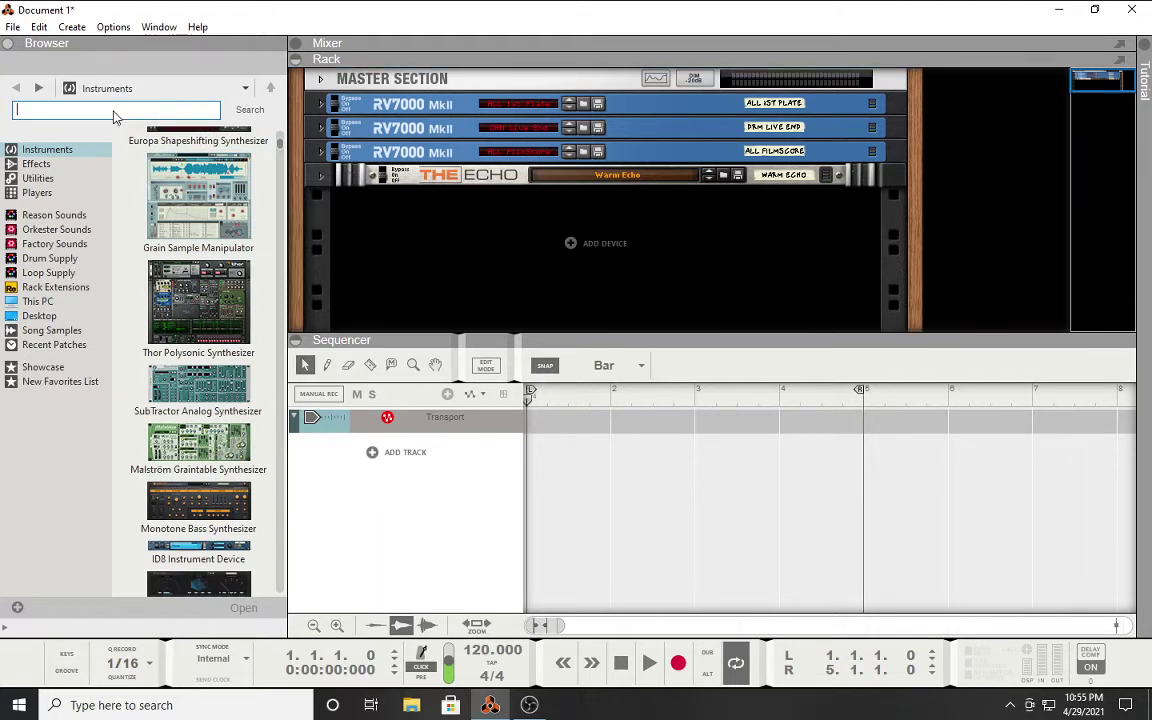
type("k")
type("mage")
key("Return")
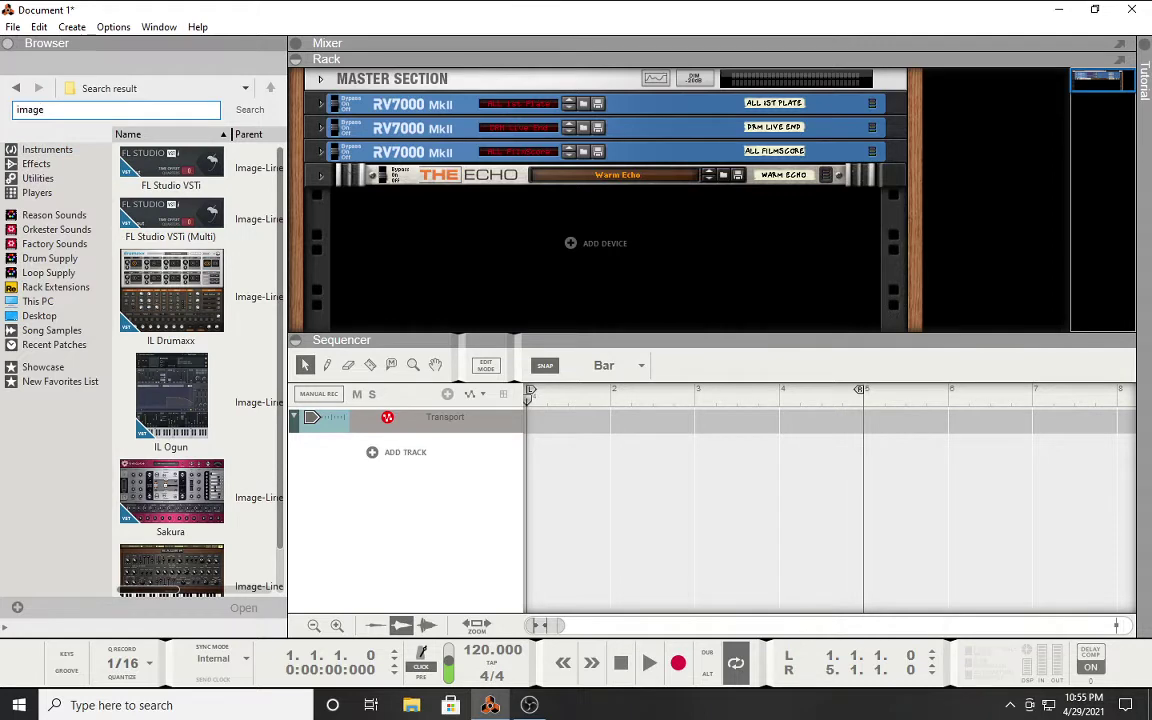
left_click(196, 300)
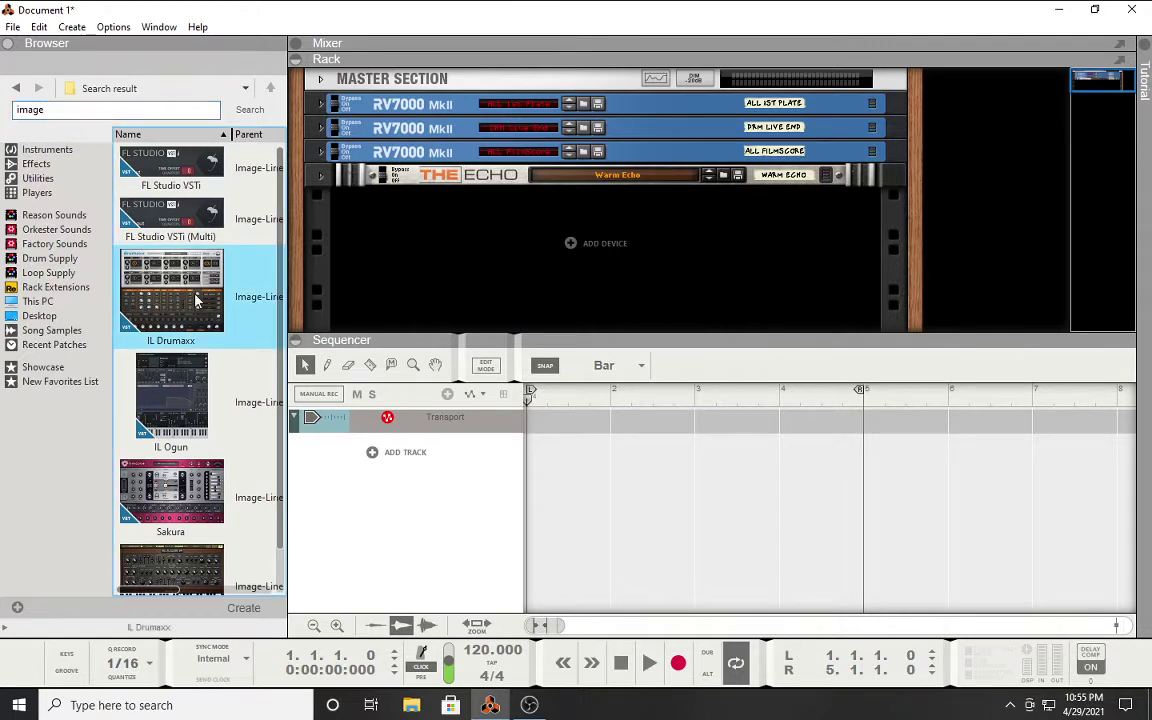
mouse_move(196, 300)
left_mouse_down()
mouse_move(352, 291)
mouse_move(437, 257)
left_mouse_up()
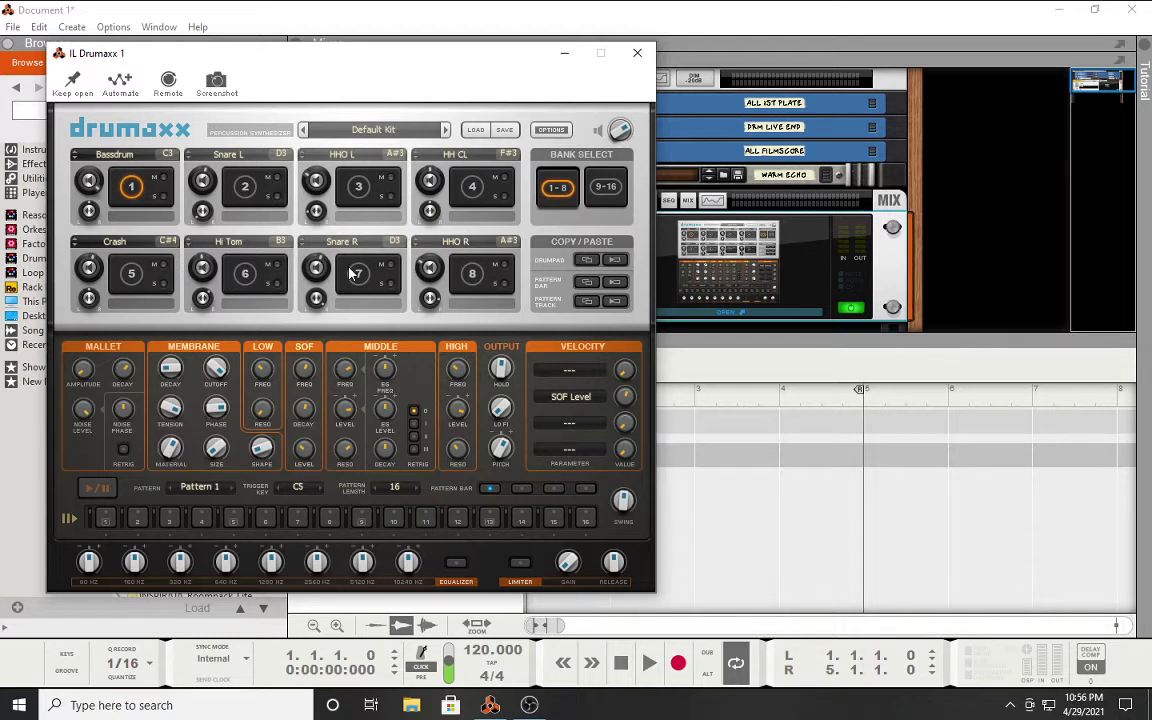
Step: Play the Bassdrum, Snare L, HH L, HH CL, Snare R and HH R pads
left_click(131, 186)
left_click(244, 186)
left_click(358, 186)
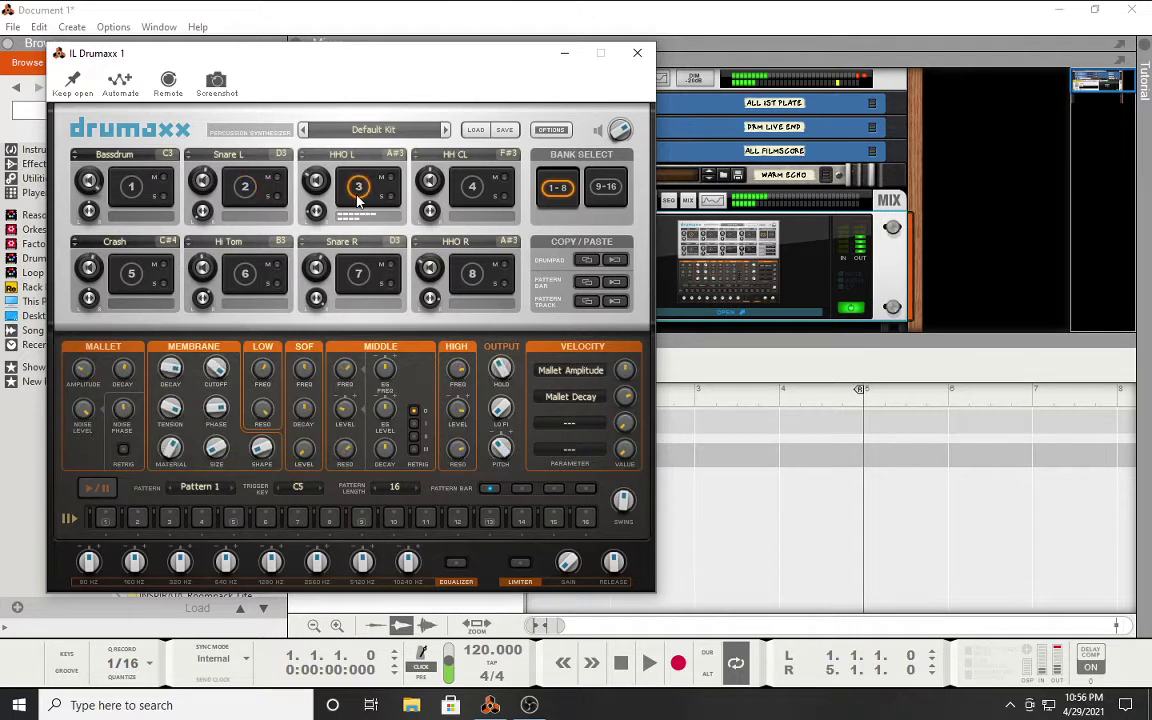
left_click(497, 198)
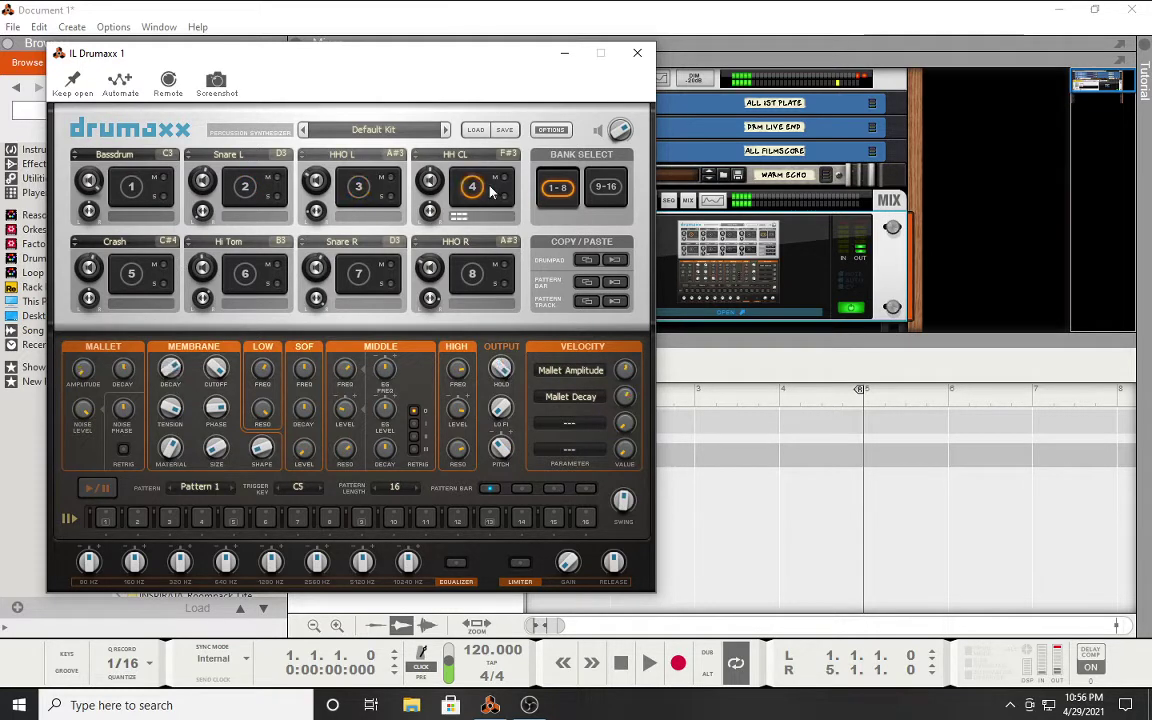
left_click(358, 262)
left_click(478, 265)
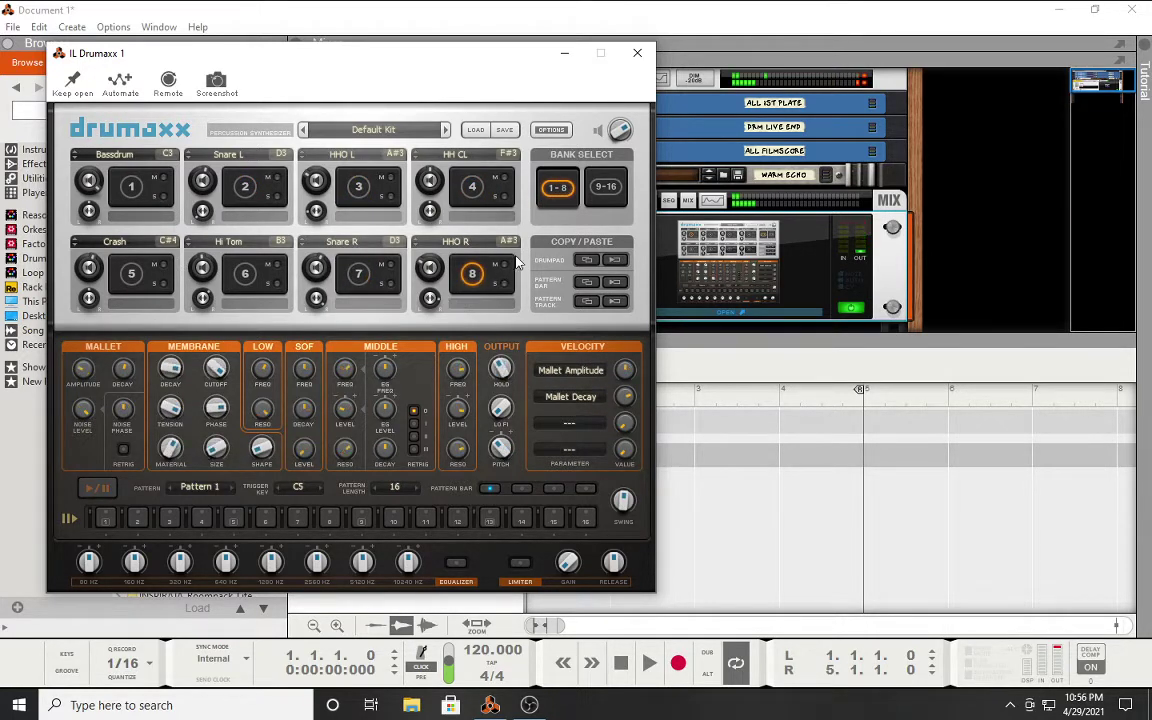
Step: Switch to bank 9-16 and play Clap, Lo Tom and pads 11 to 15
left_click(605, 187)
left_click(133, 192)
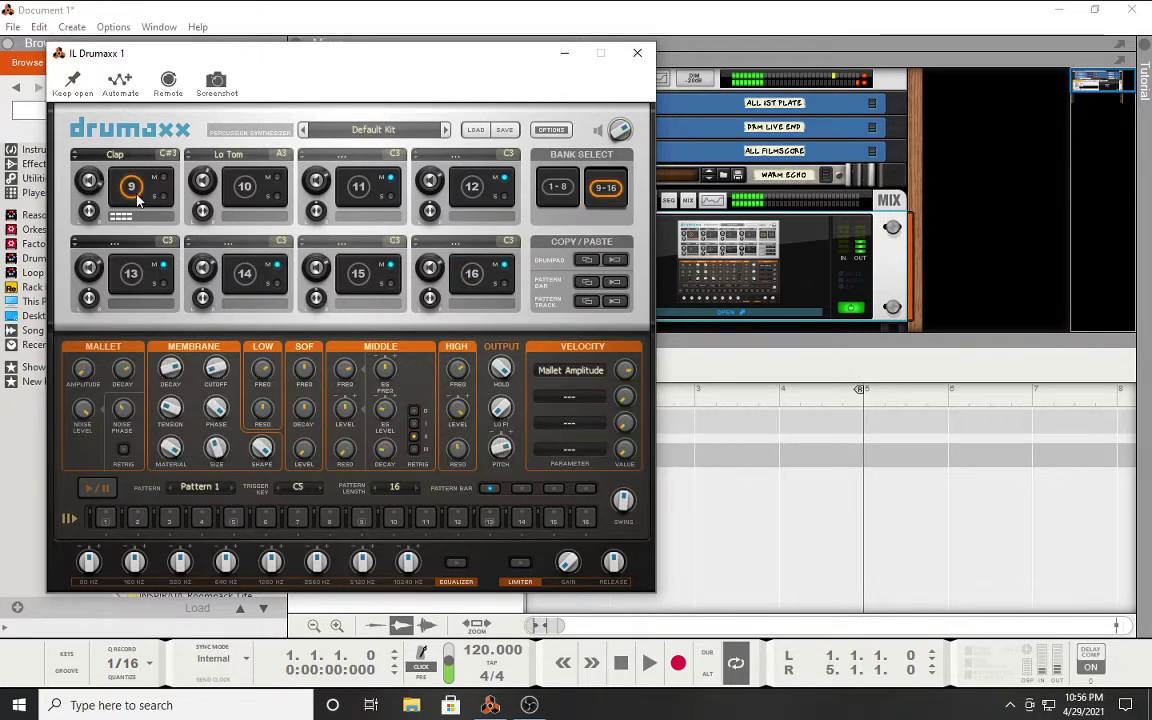
left_click(244, 188)
left_click(358, 188)
left_click(471, 188)
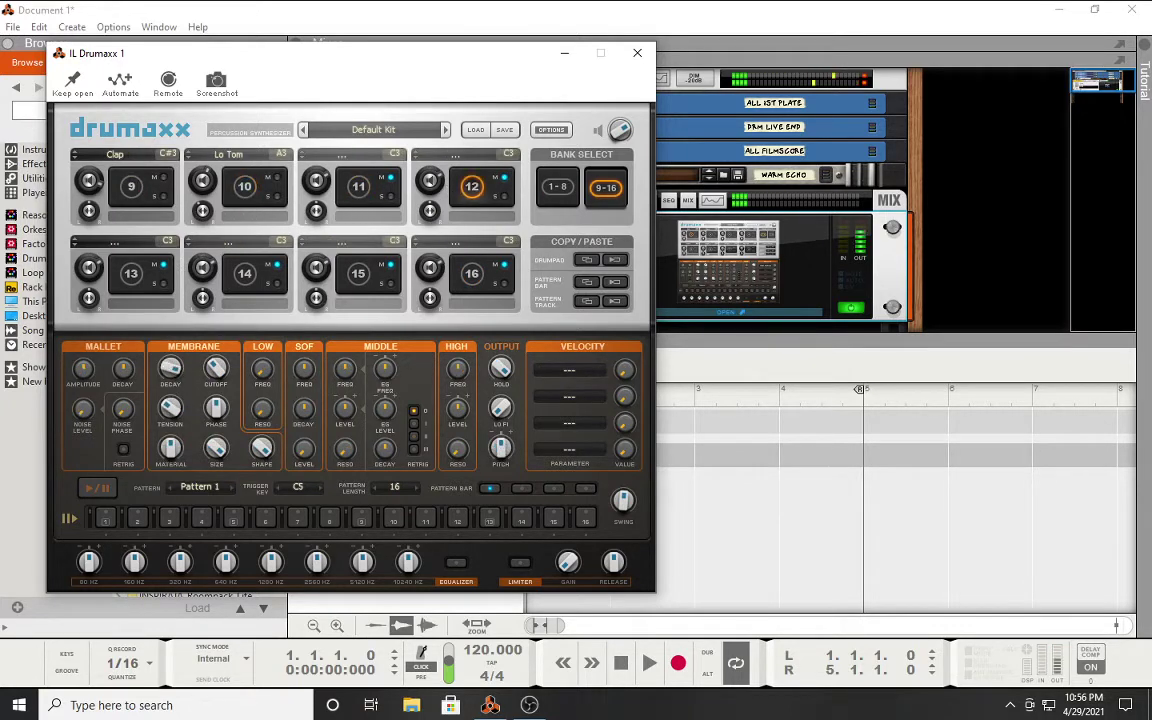
left_click(358, 273)
left_click(244, 273)
left_click(131, 273)
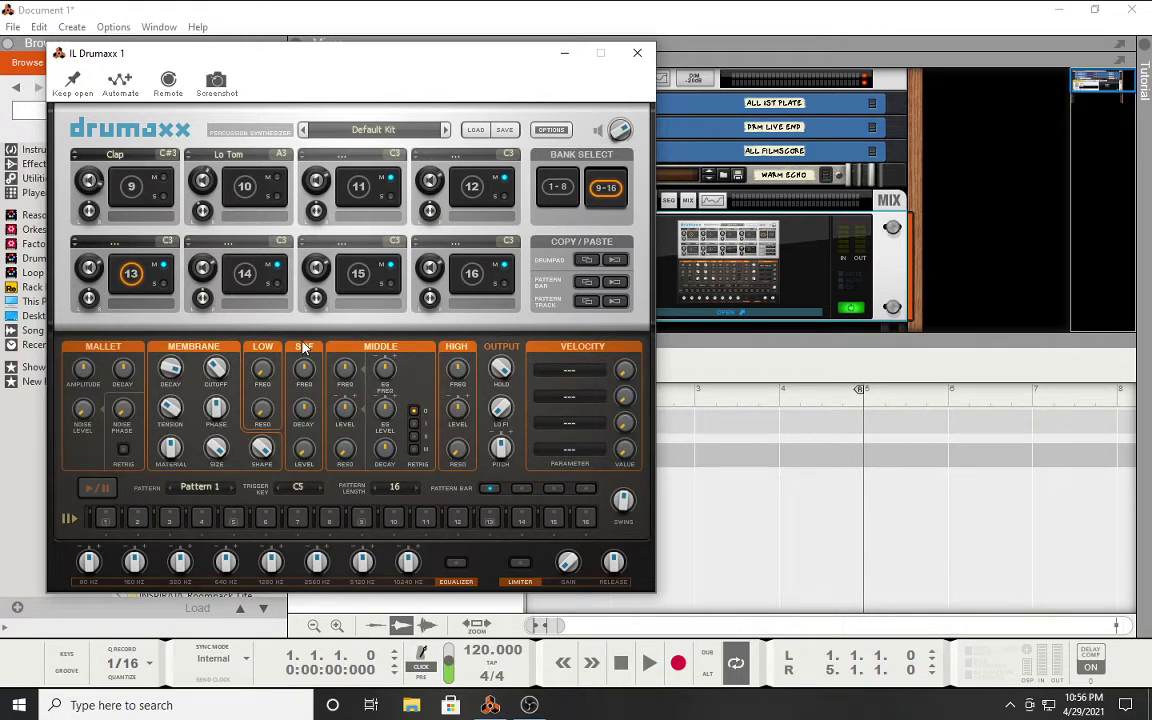
Step: Replay the Clap, pad 13, pad 14 and Lo Tom sounds
left_click(130, 186)
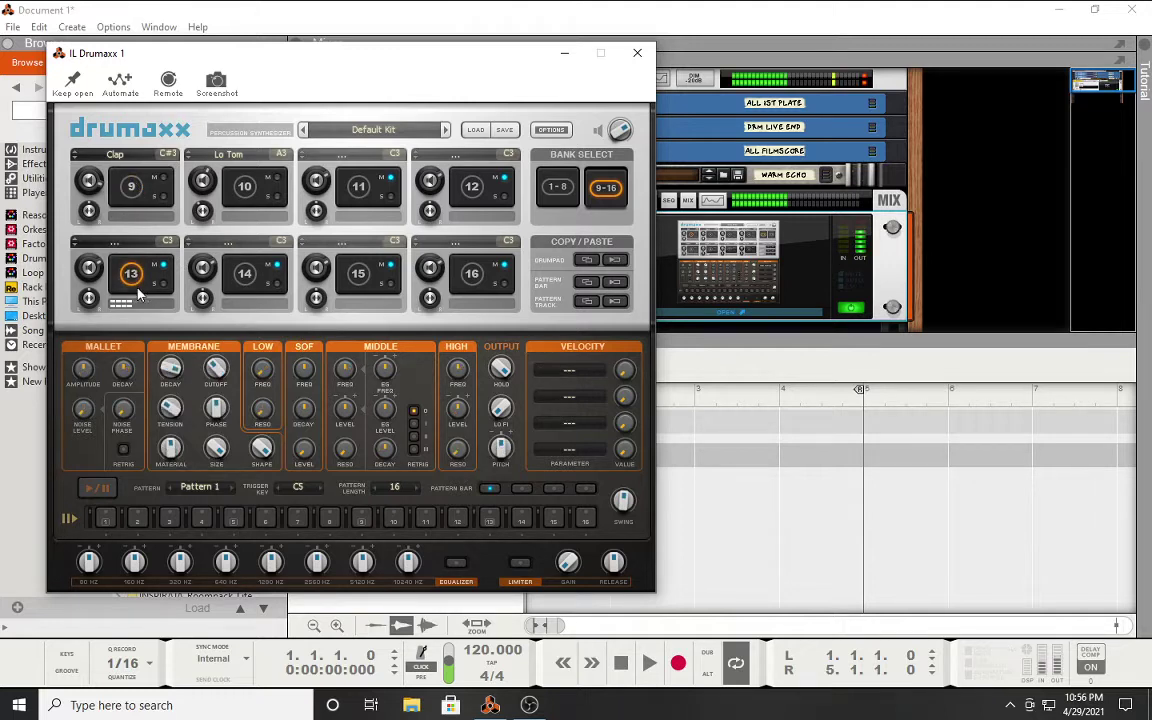
left_click(137, 260)
left_click(248, 285)
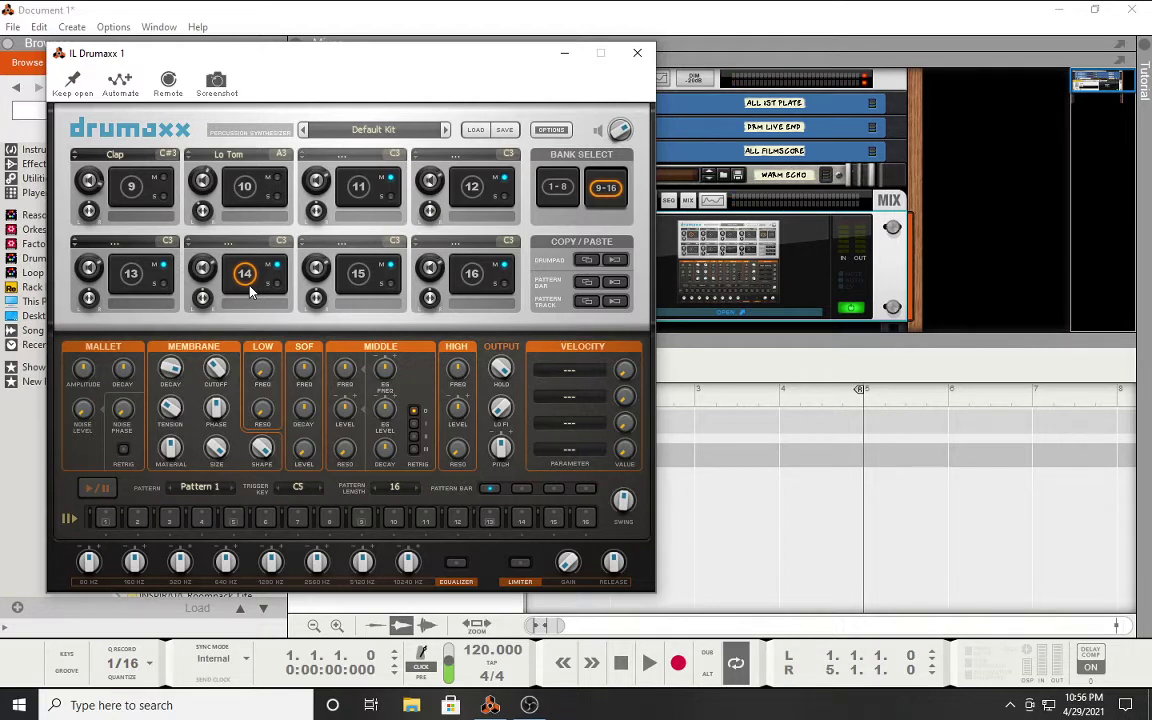
left_click(244, 186)
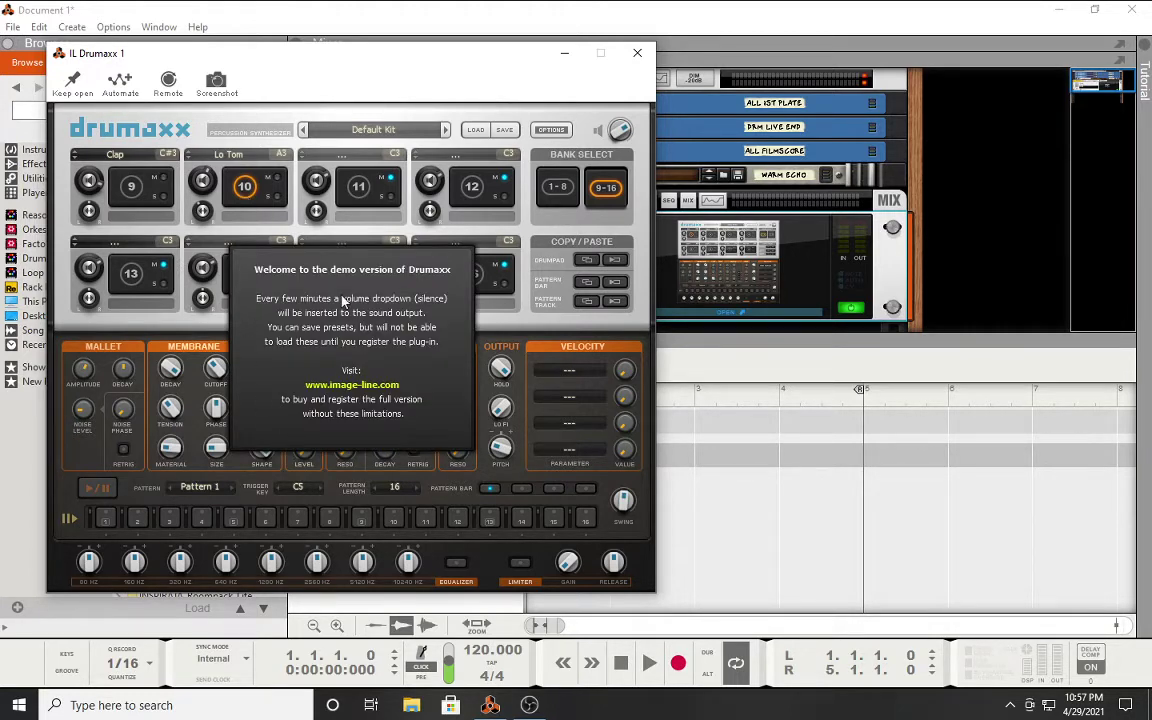
Step: Close the IL Drumaxx window and delete the device together with its track
left_click(637, 56)
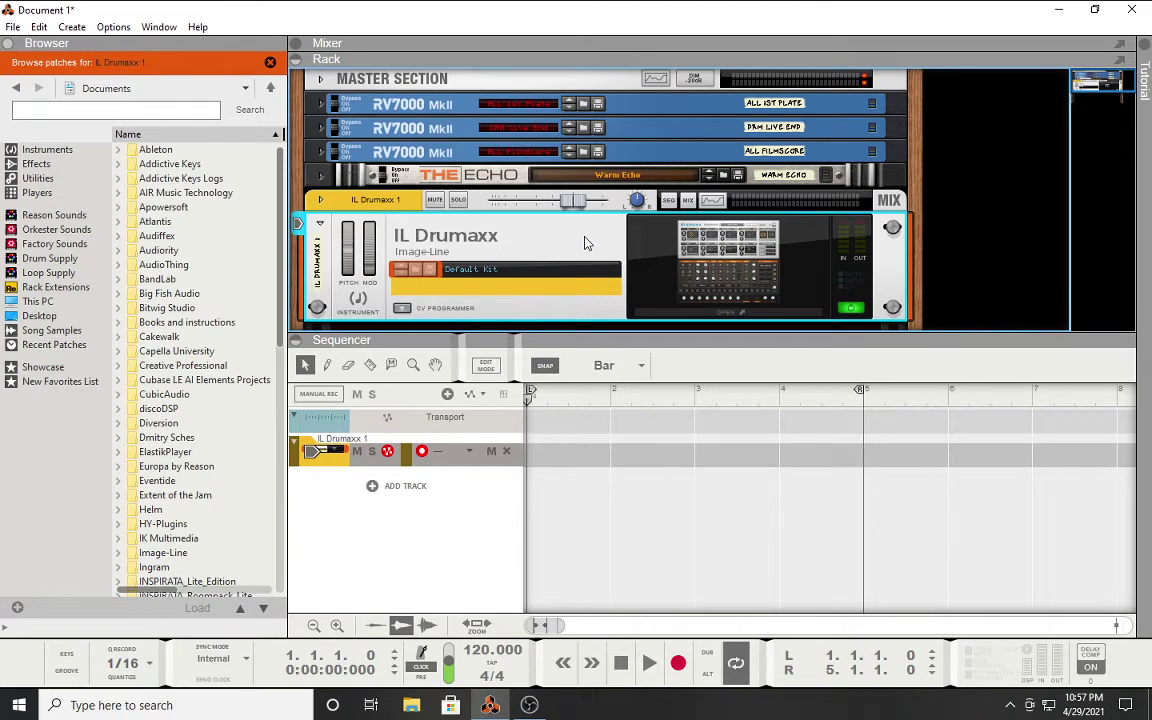
key("Delete")
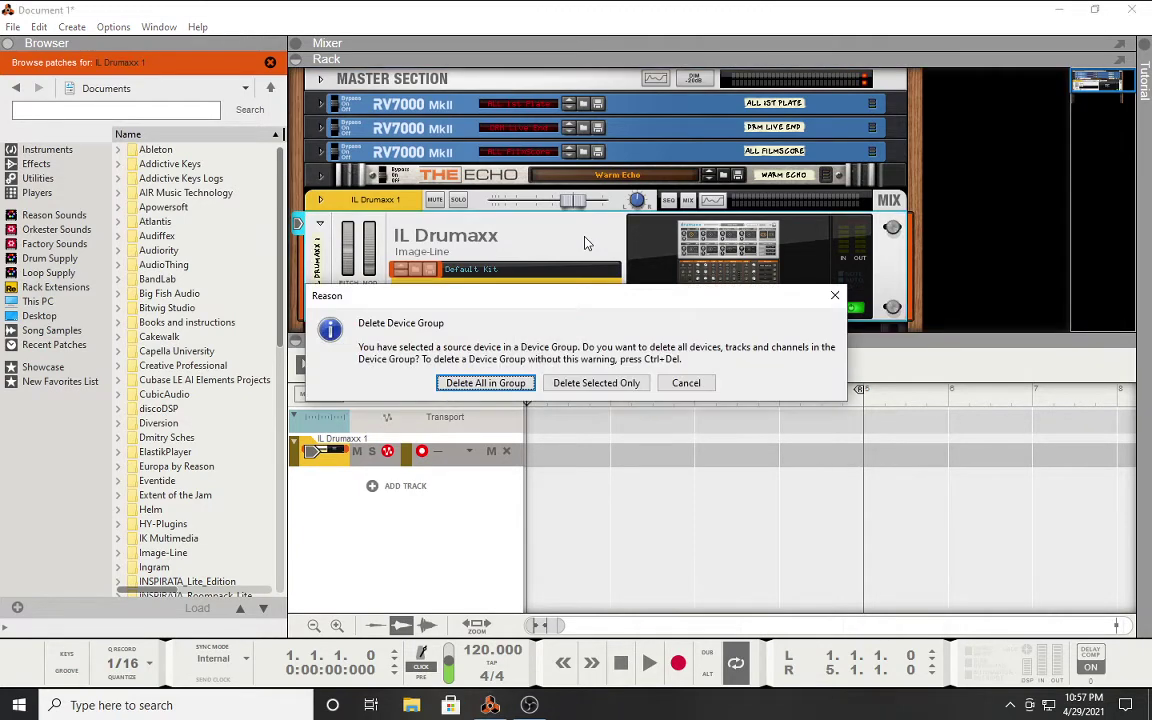
key("Return")
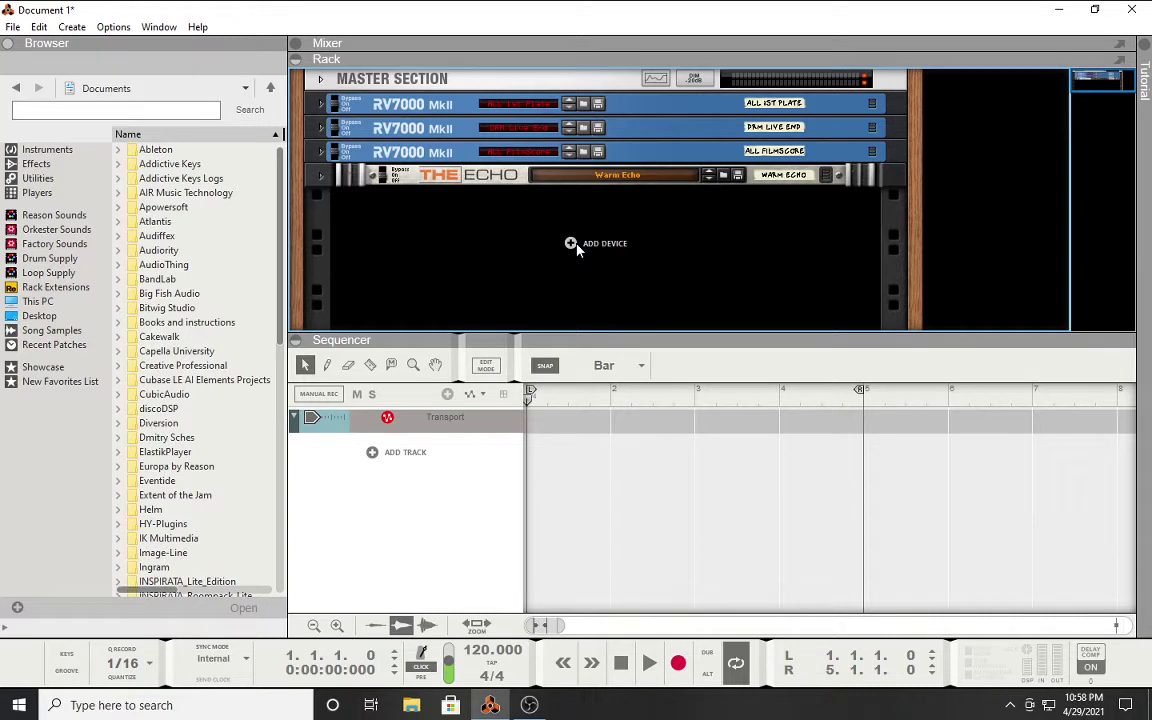
Step: Go back in the browser and list the Reason instrument devices under Instruments
left_click(15, 89)
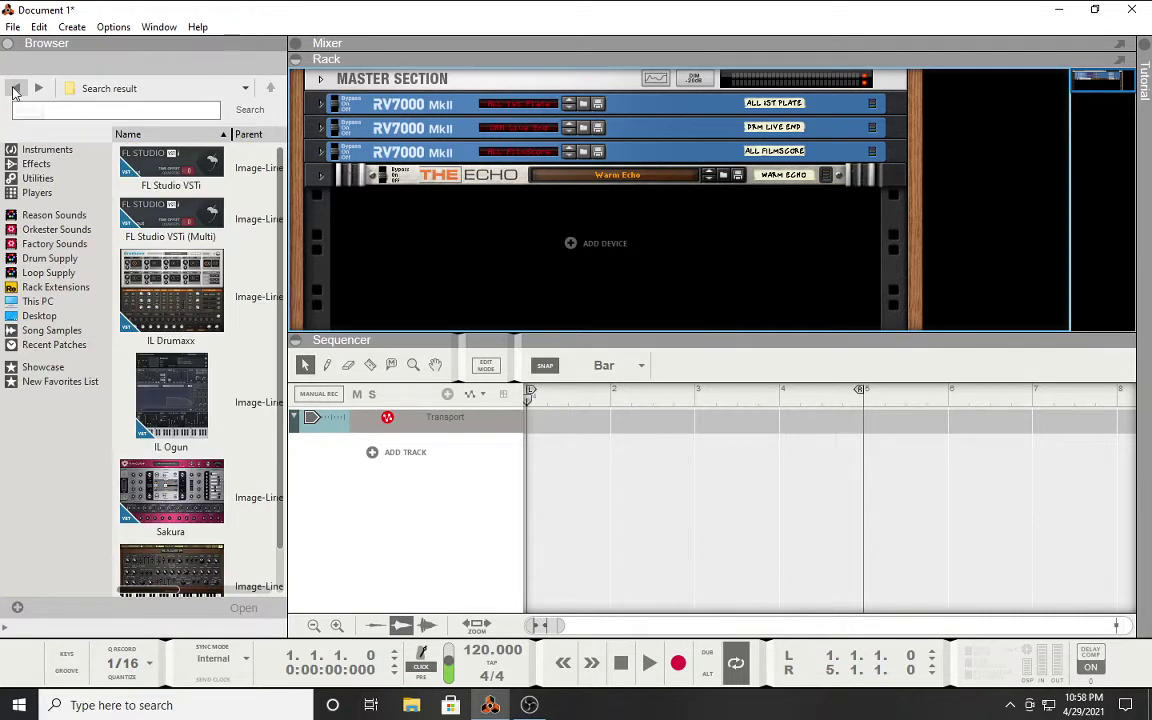
scroll(175, 343, "down", 1)
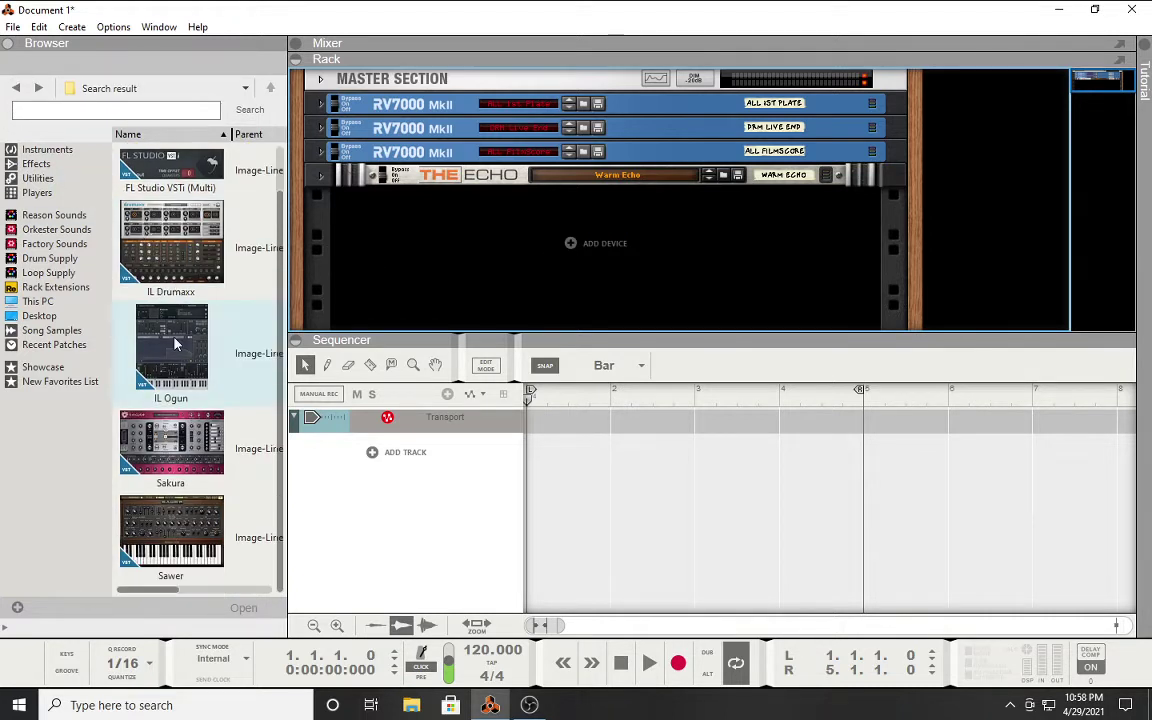
scroll(175, 343, "up", 1)
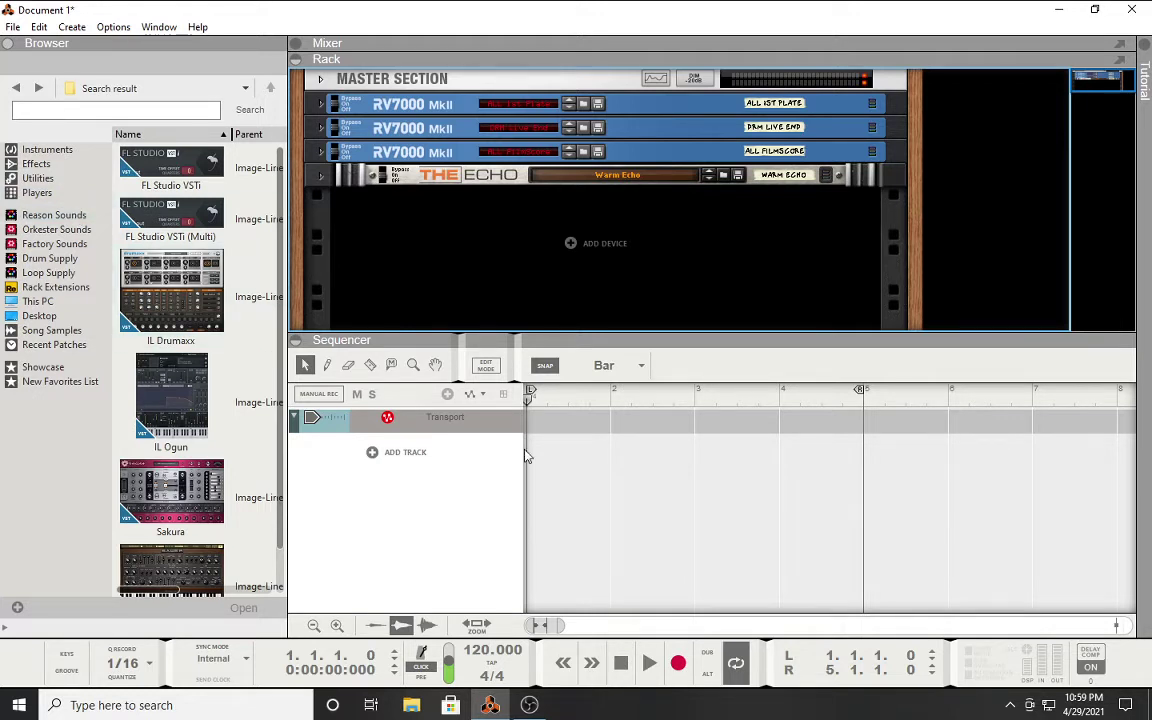
left_click(40, 150)
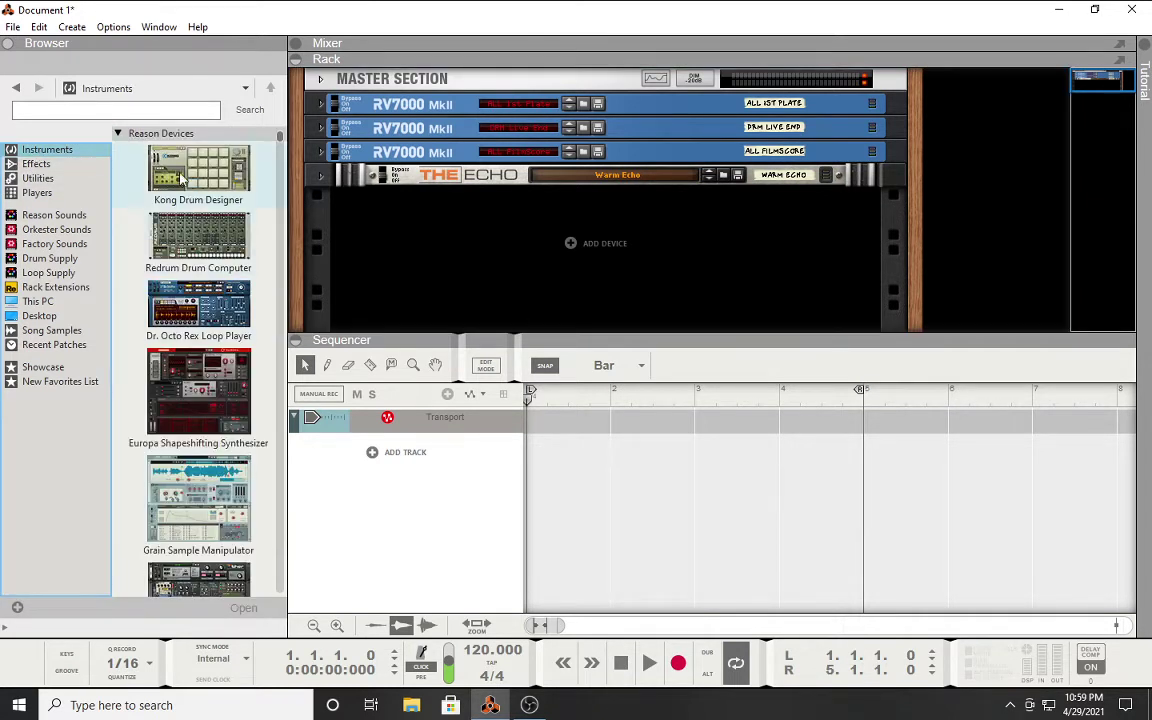
Step: Add a Kong Drum Designer, reveal its drum modules and make Drum 1 a Synth Bass Drum
left_click_drag(182, 177, 478, 264)
scroll(512, 270, "down", 2)
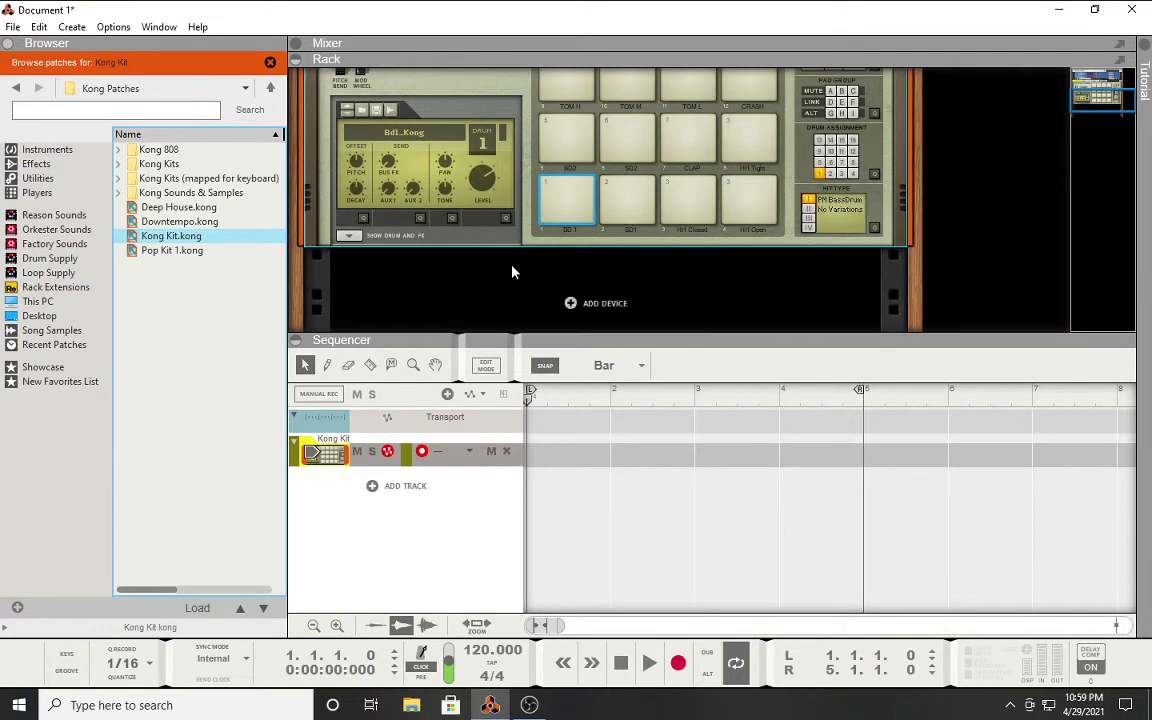
left_click(348, 236)
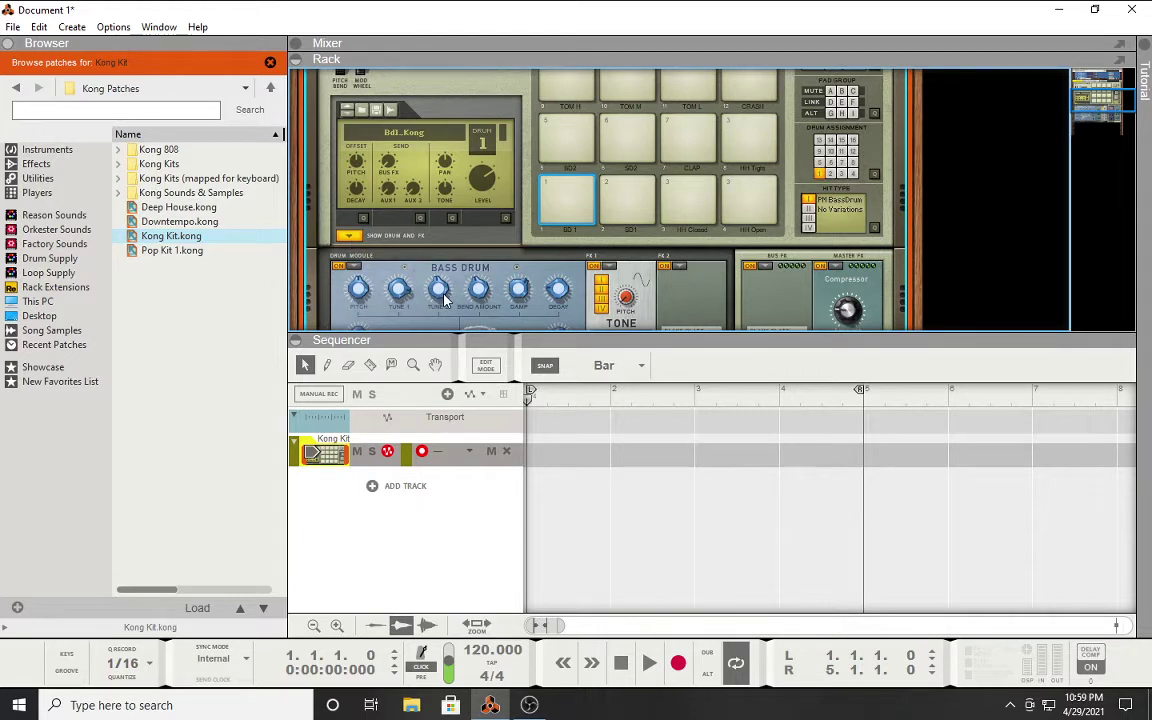
scroll(445, 300, "down", 2)
left_click(350, 172)
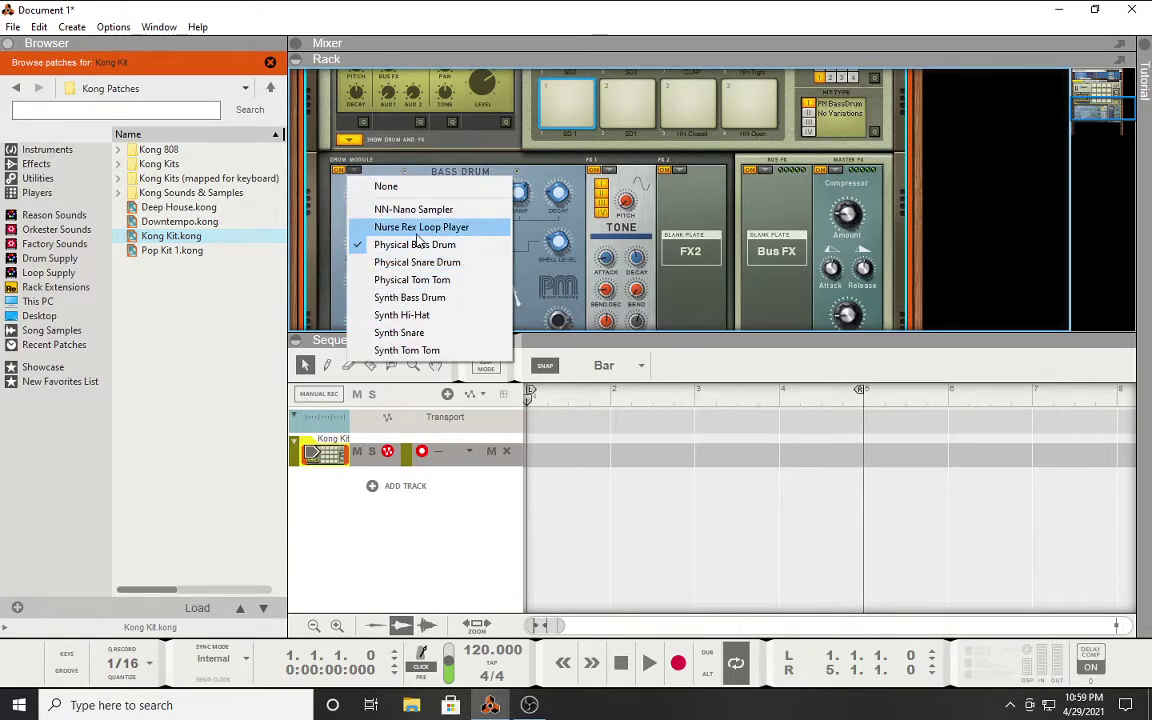
left_click(445, 298)
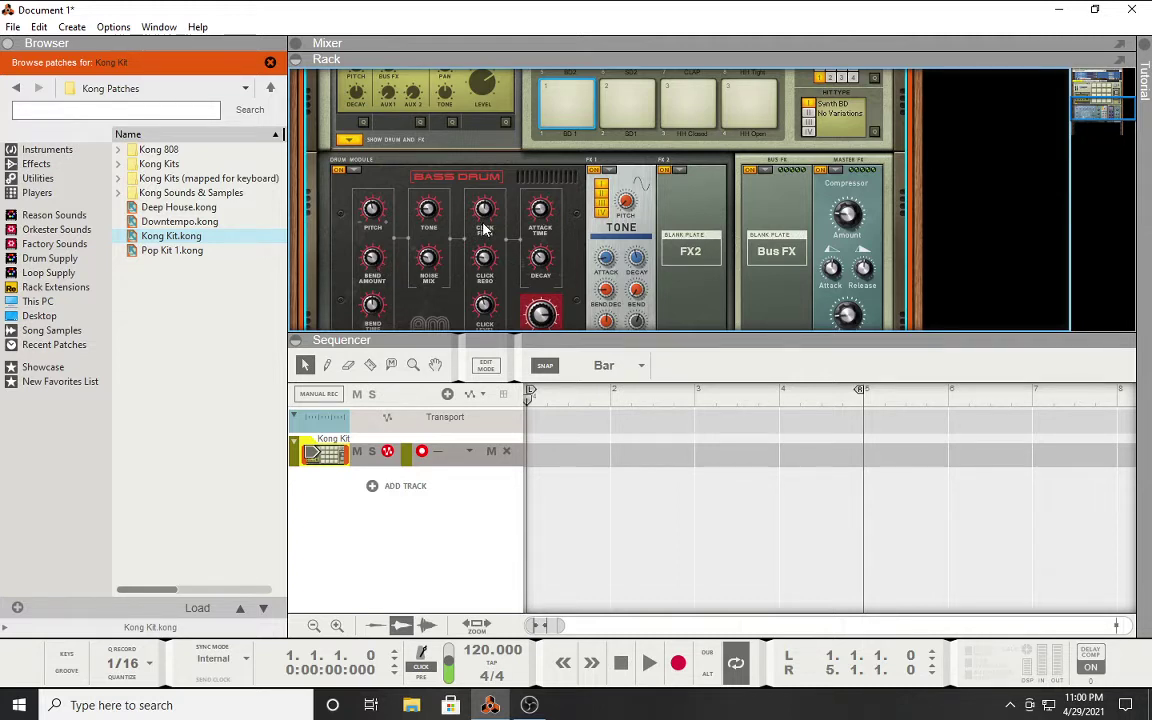
Step: Scroll through the rack to inspect Kong's Synth Bass Drum module
mouse_move(433, 219)
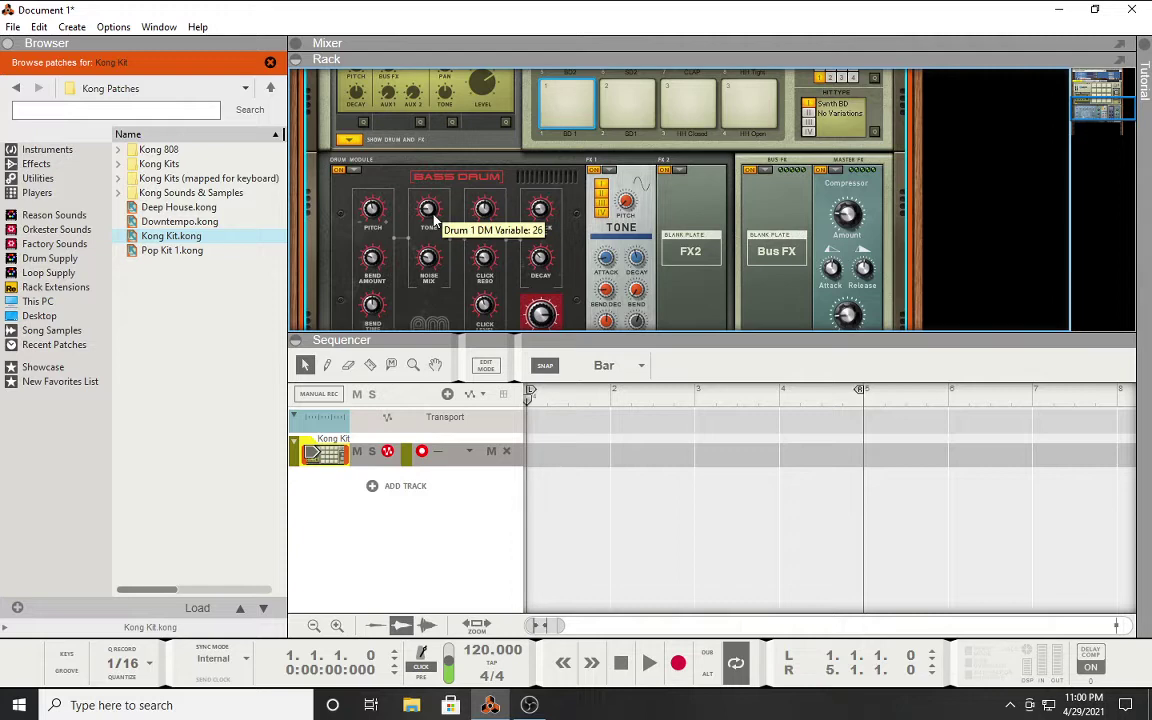
scroll(450, 237, "up", 2)
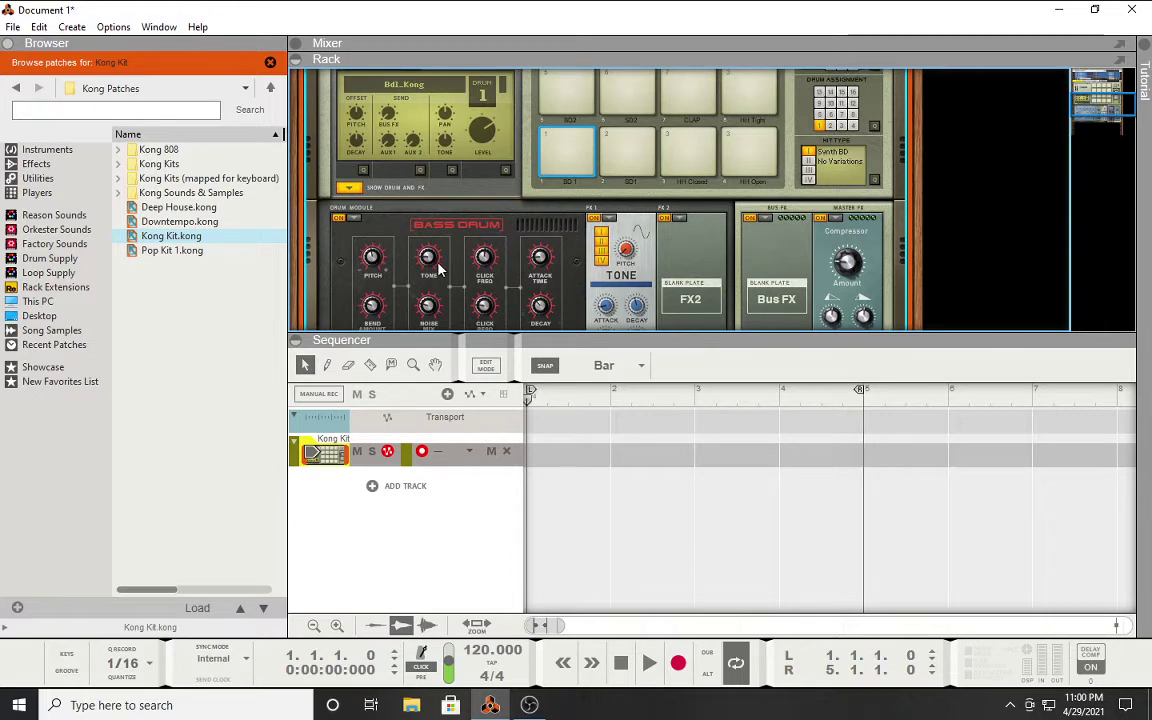
mouse_move(438, 268)
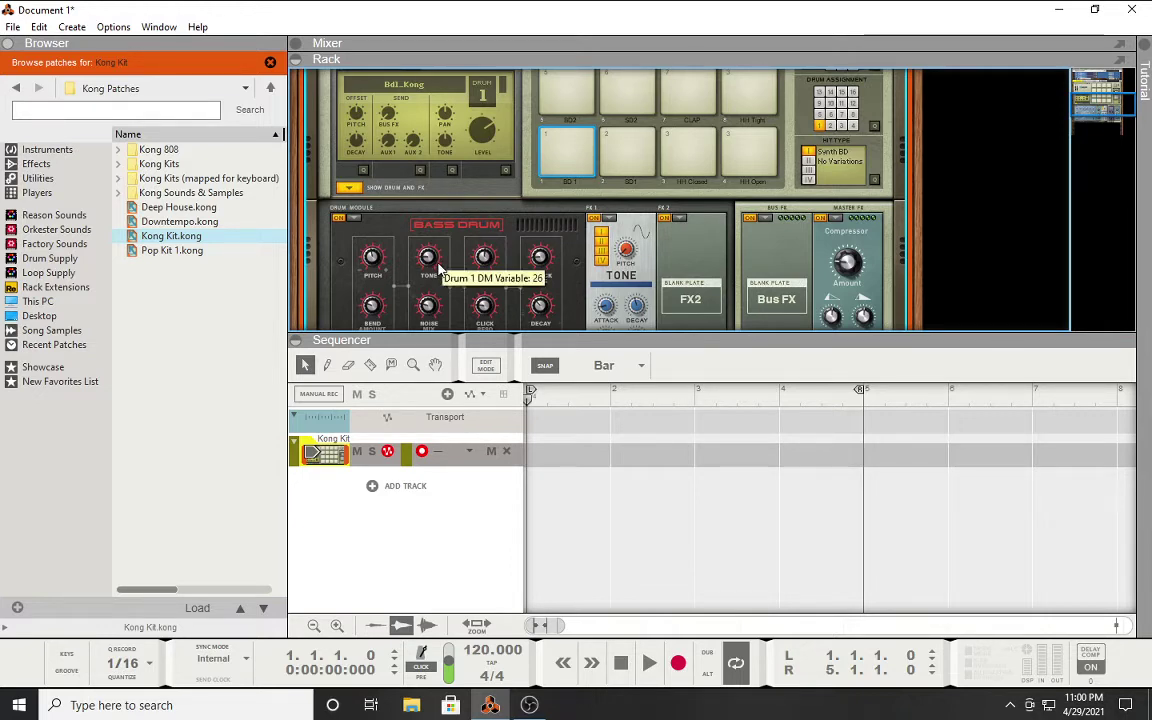
scroll(435, 285, "down", 2)
scroll(435, 290, "up", 6)
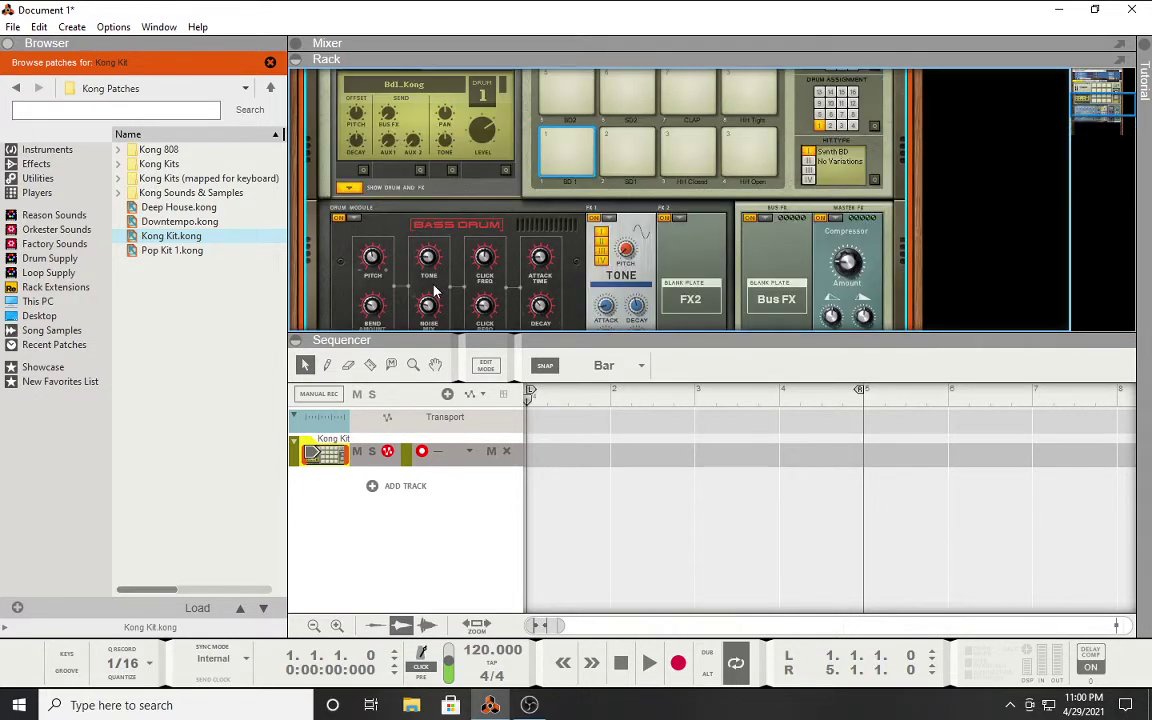
scroll(434, 291, "up", 3)
scroll(434, 291, "down", 8)
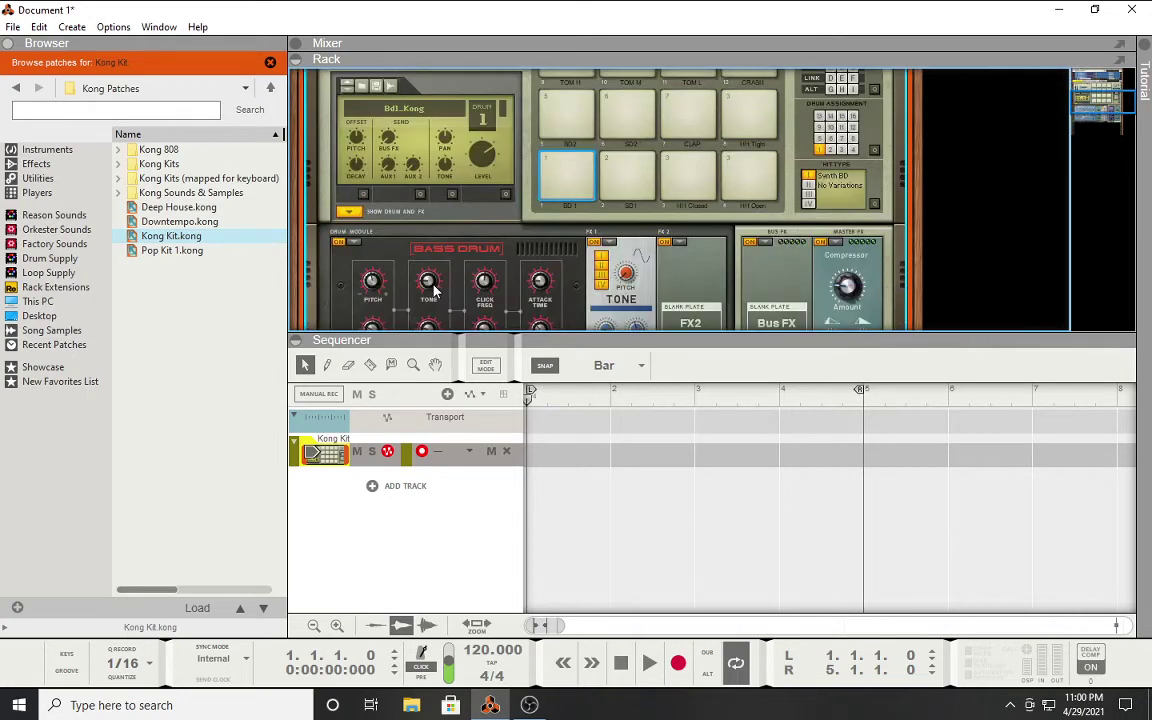
scroll(434, 291, "down", 2)
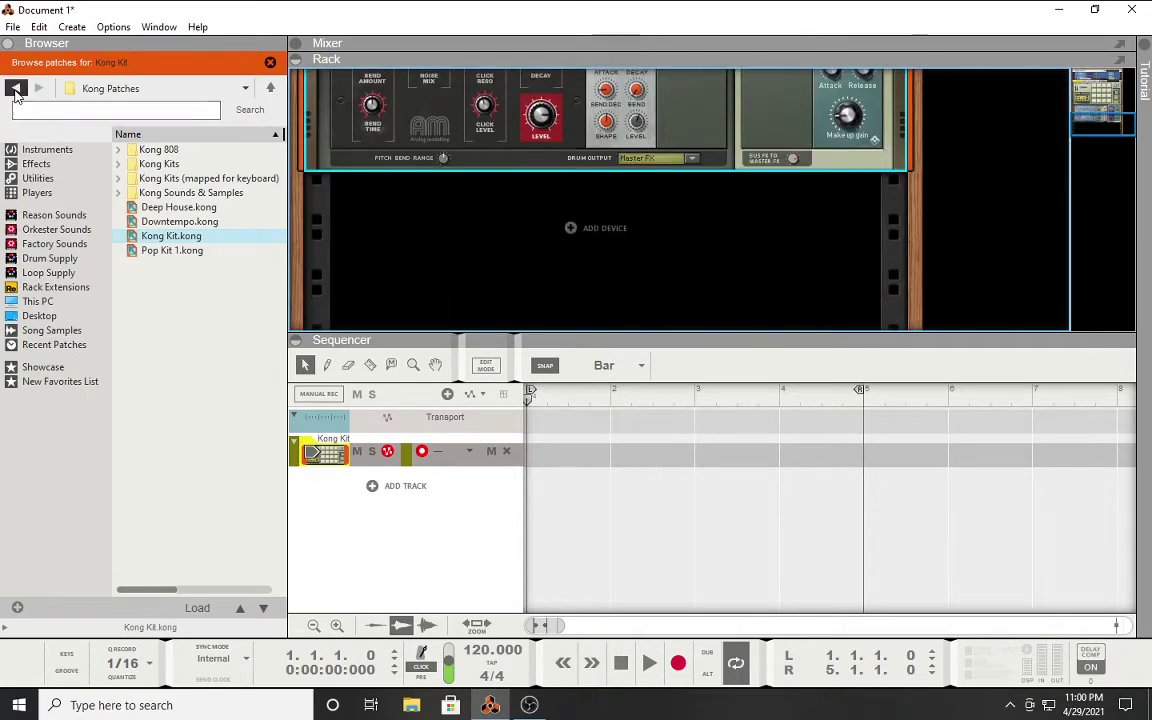
Step: Delete the Kong Kit device and its sequencer track from the rack
left_click(16, 88)
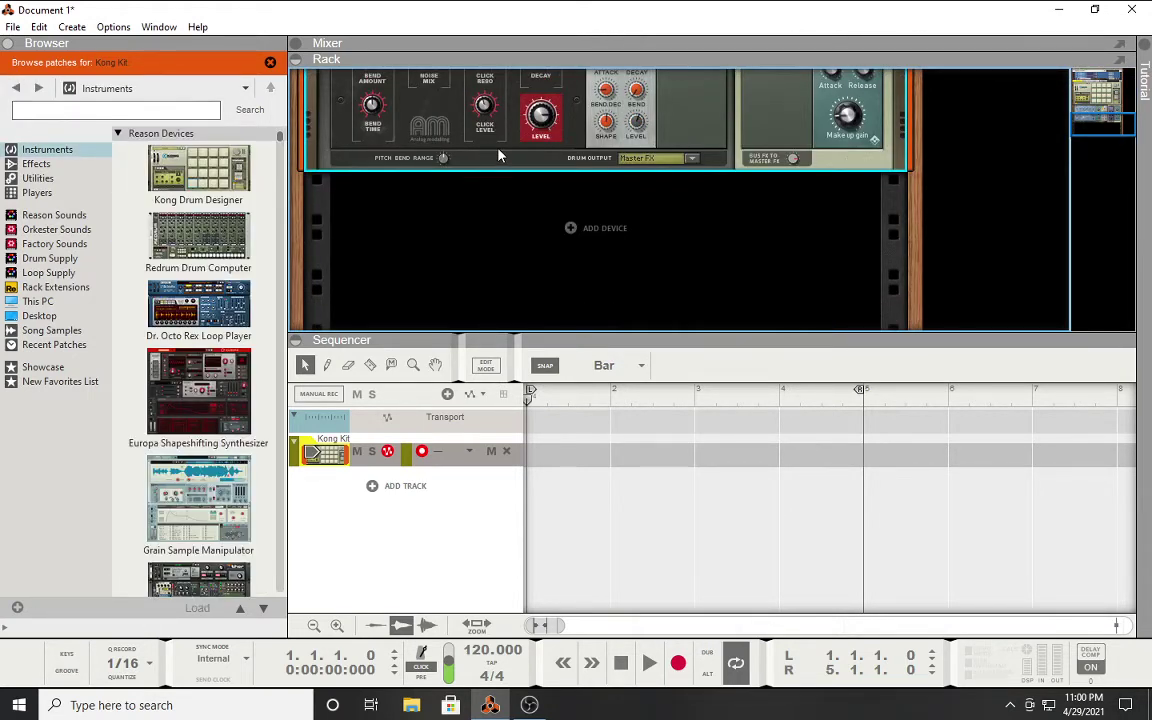
key("Delete")
key("Return")
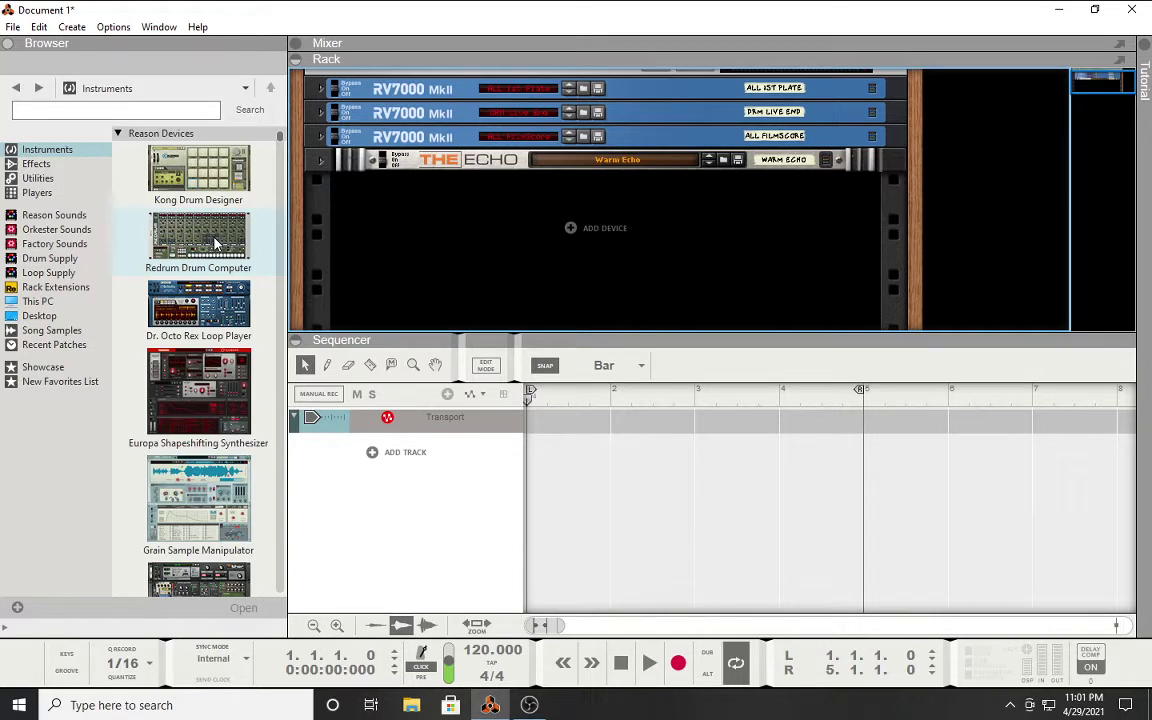
Step: Scroll through the browser's list of available instrument devices
scroll(214, 243, "down", 5)
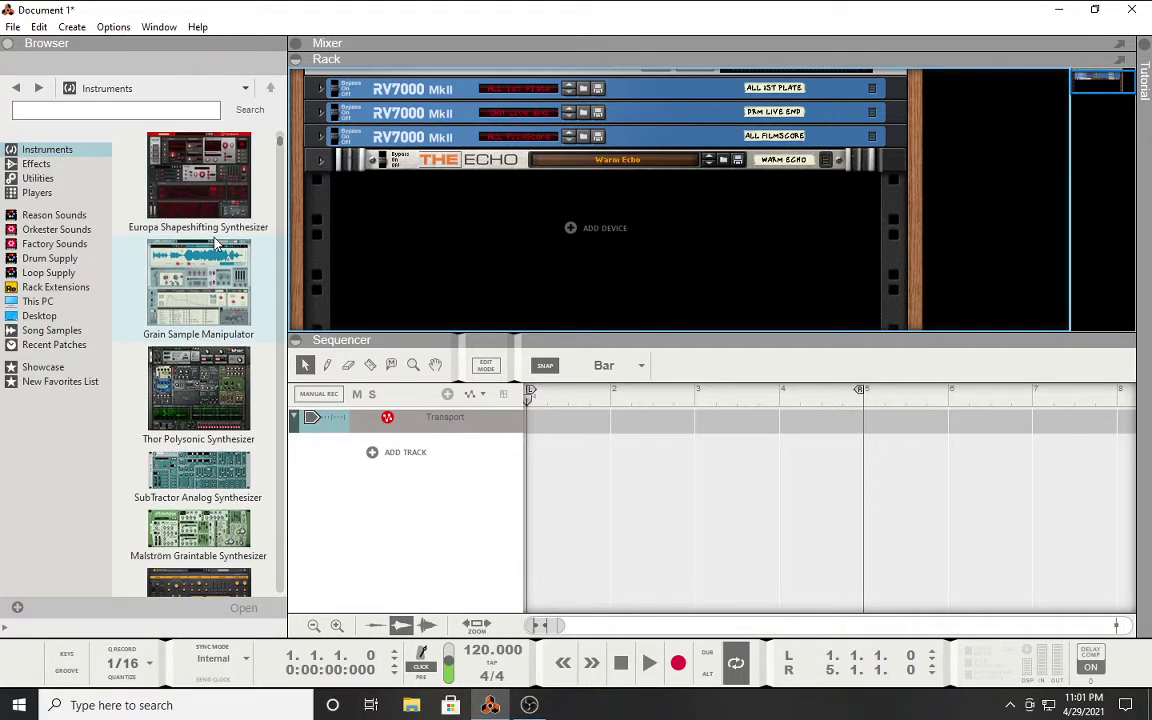
scroll(214, 243, "down", 4)
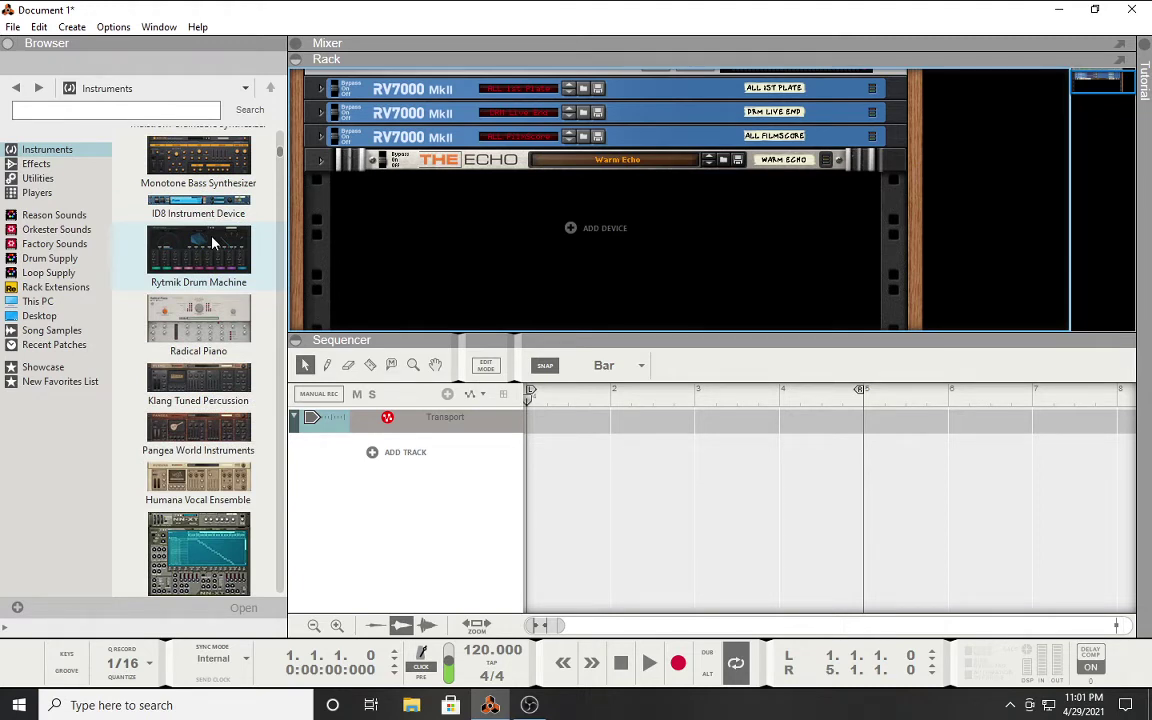
scroll(175, 450, "down", 2)
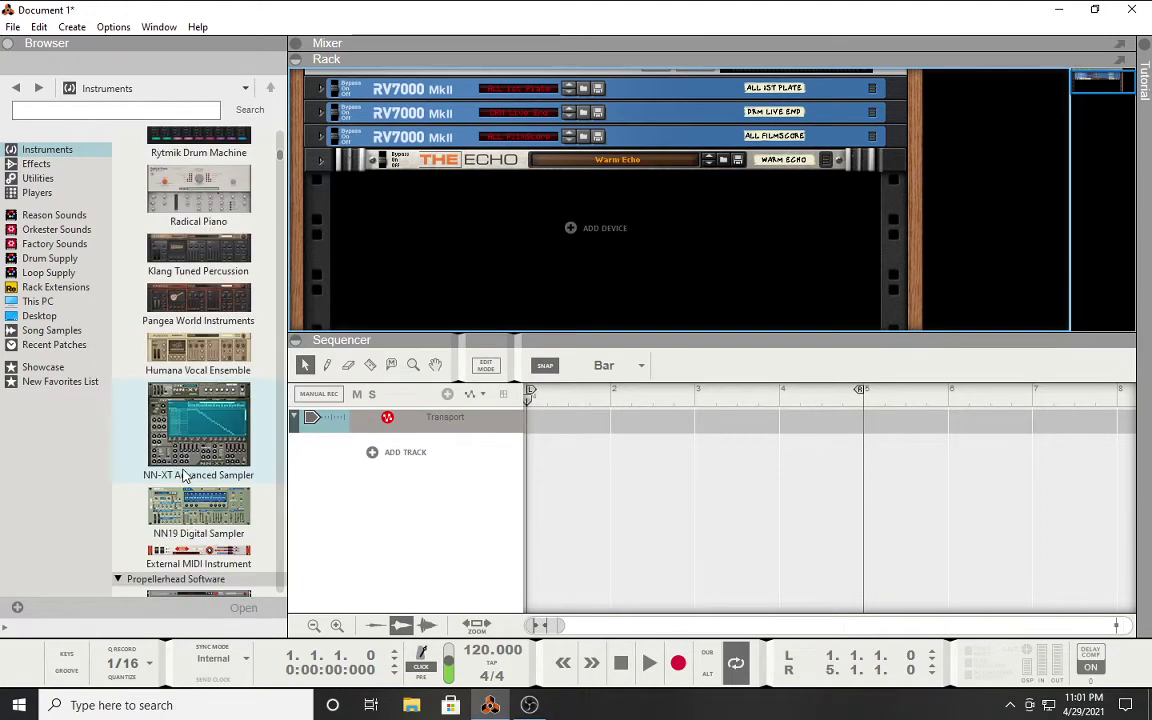
scroll(183, 477, "down", 3)
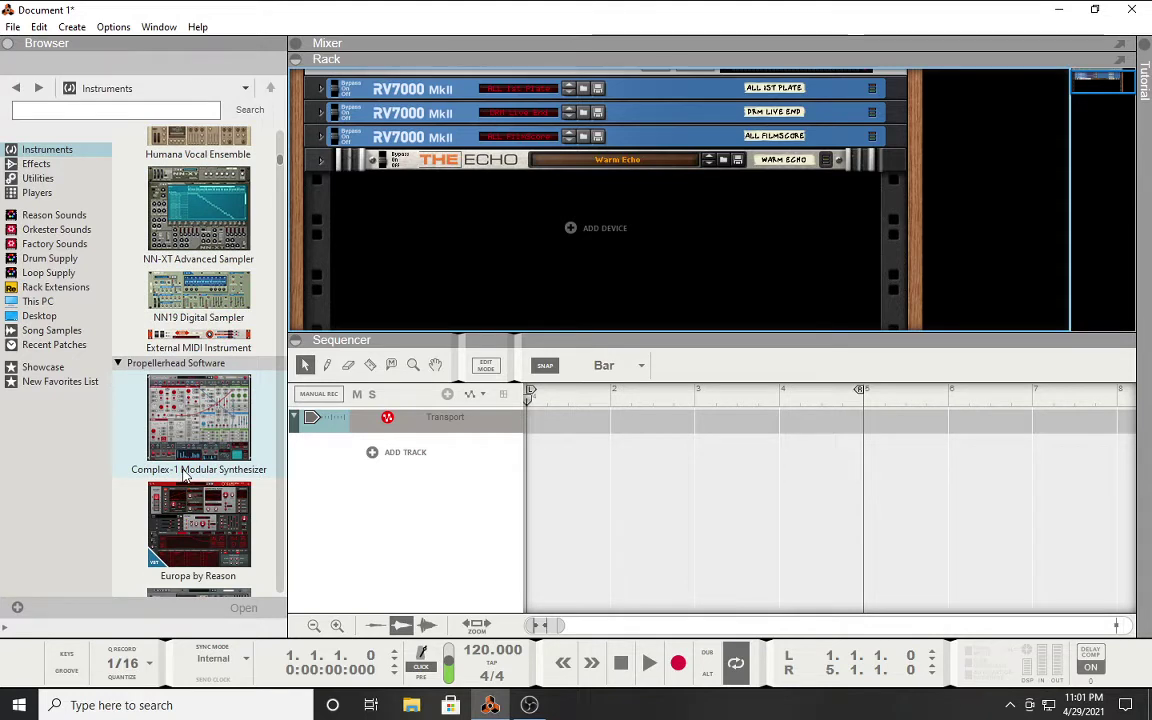
scroll(183, 477, "up", 1)
scroll(183, 477, "down", 10)
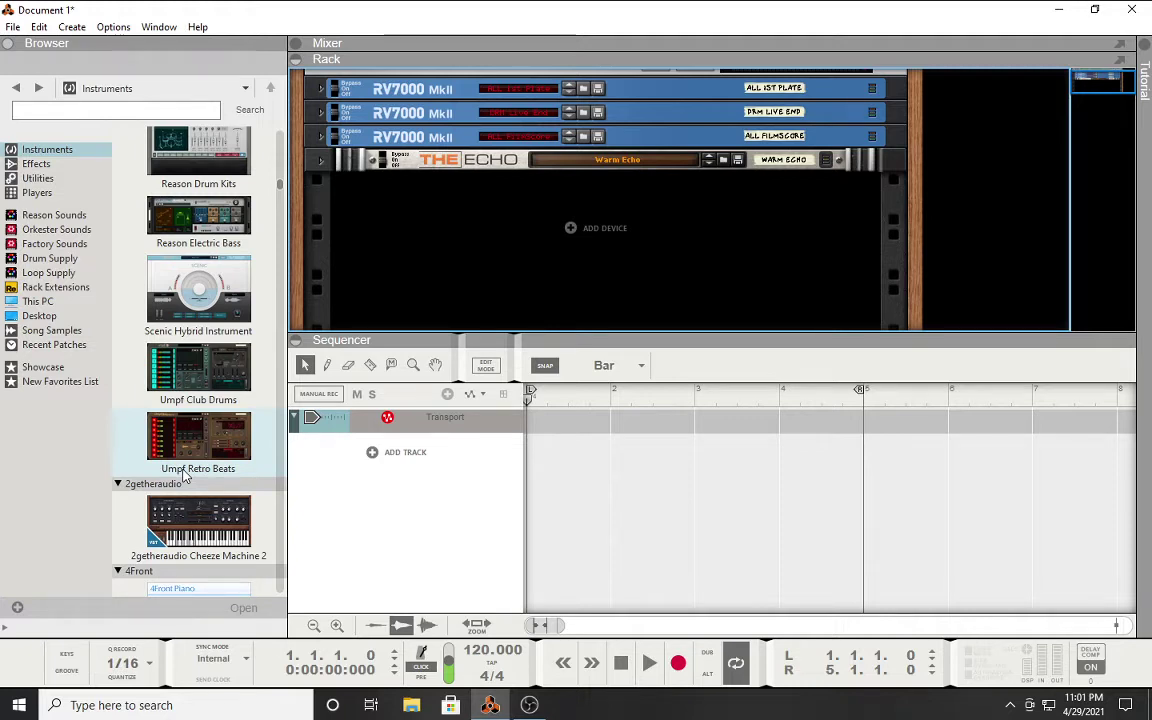
scroll(183, 477, "down", 9)
scroll(183, 477, "down", 1)
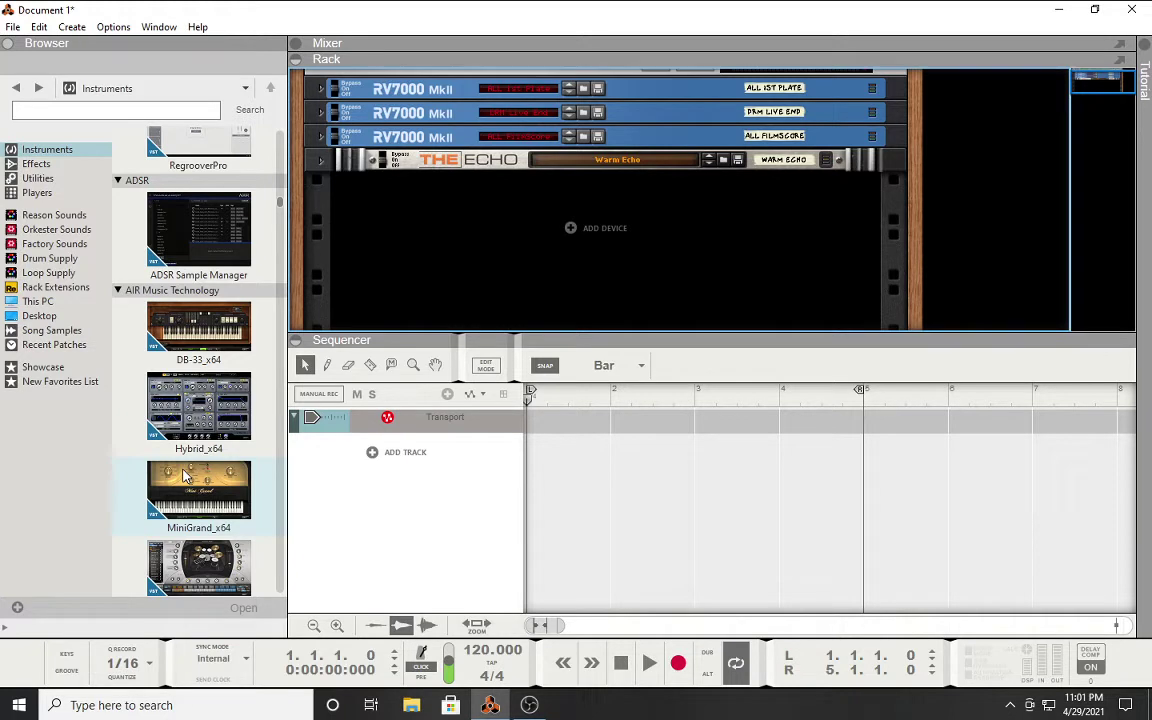
scroll(183, 477, "down", 3)
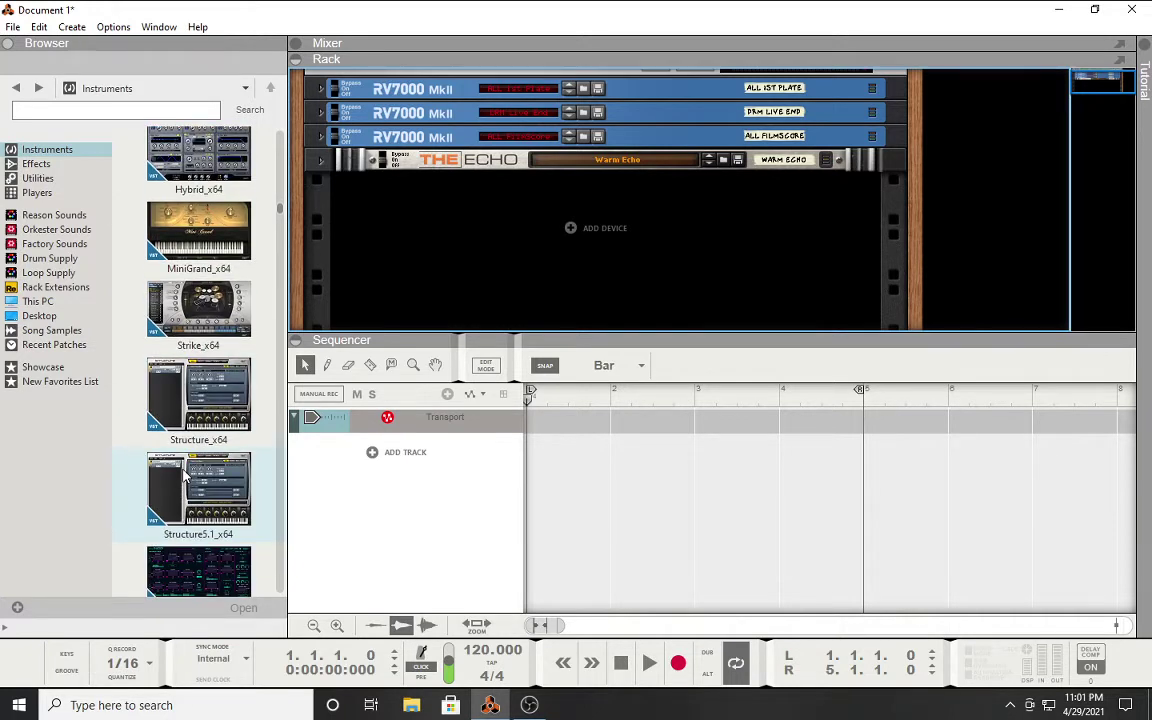
scroll(183, 477, "down", 15)
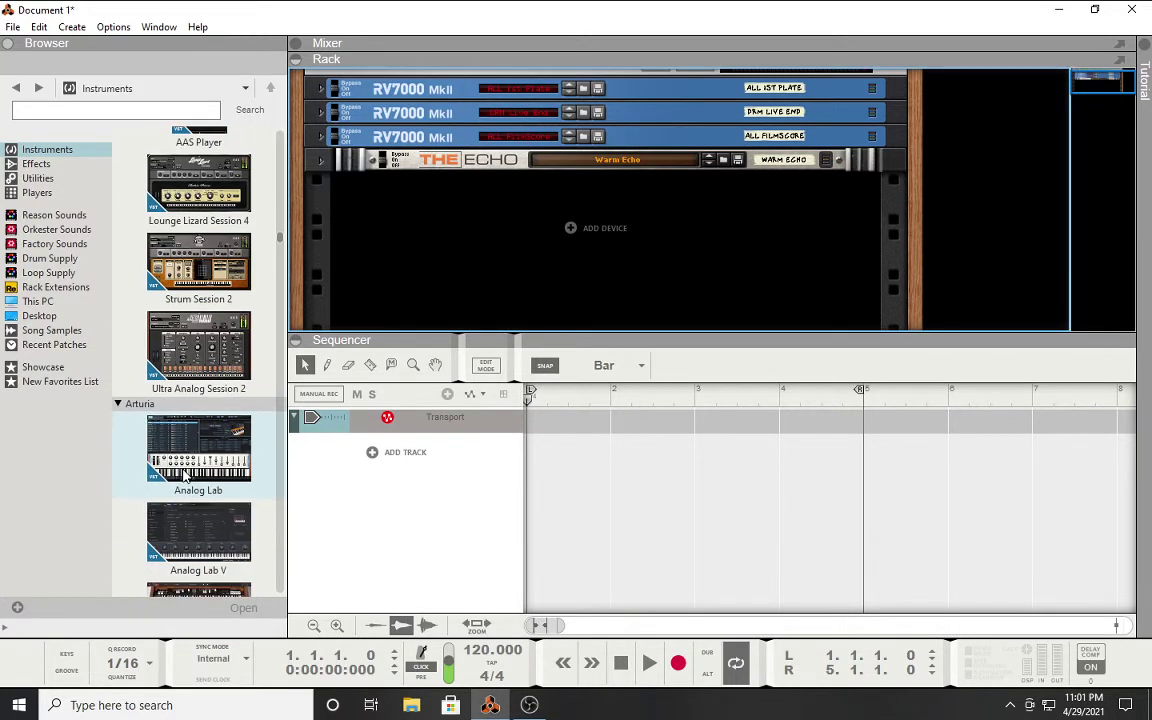
scroll(183, 477, "down", 20)
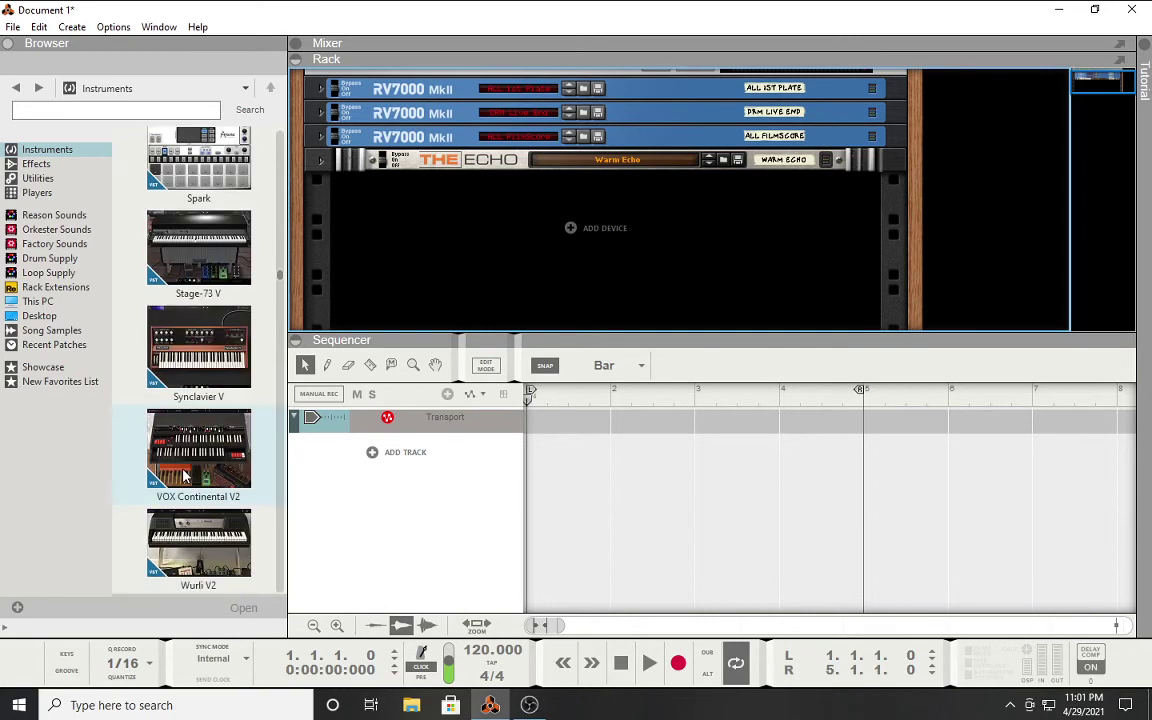
scroll(183, 477, "down", 20)
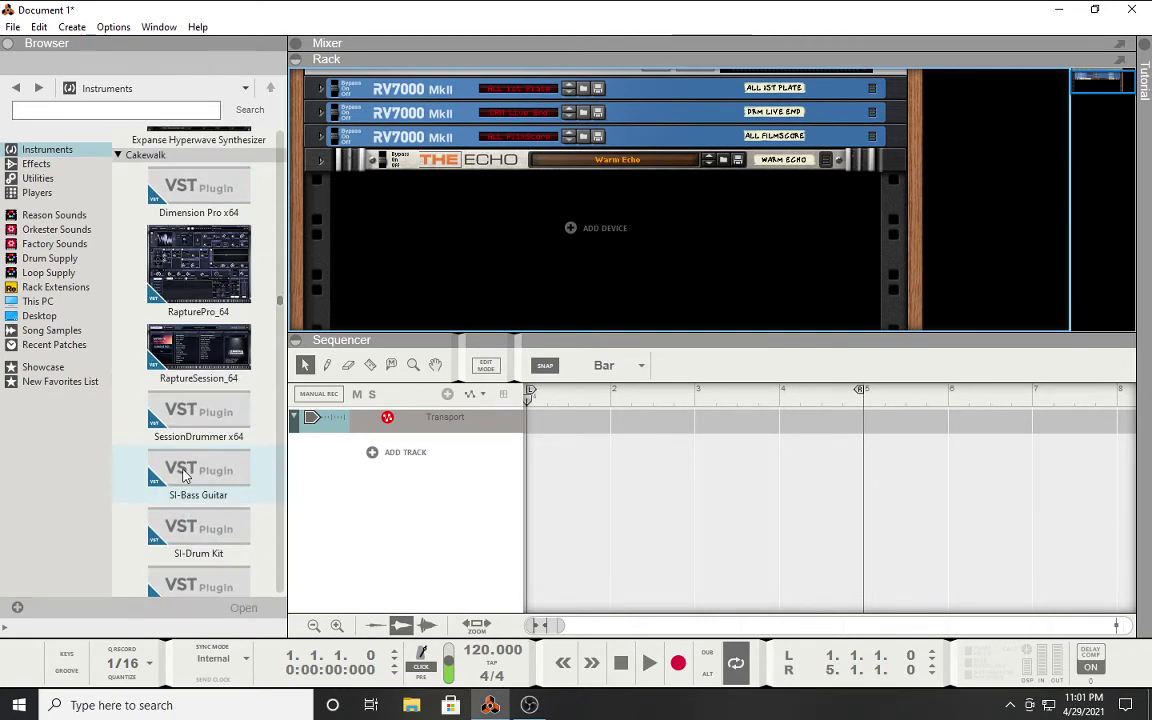
scroll(183, 477, "down", 10)
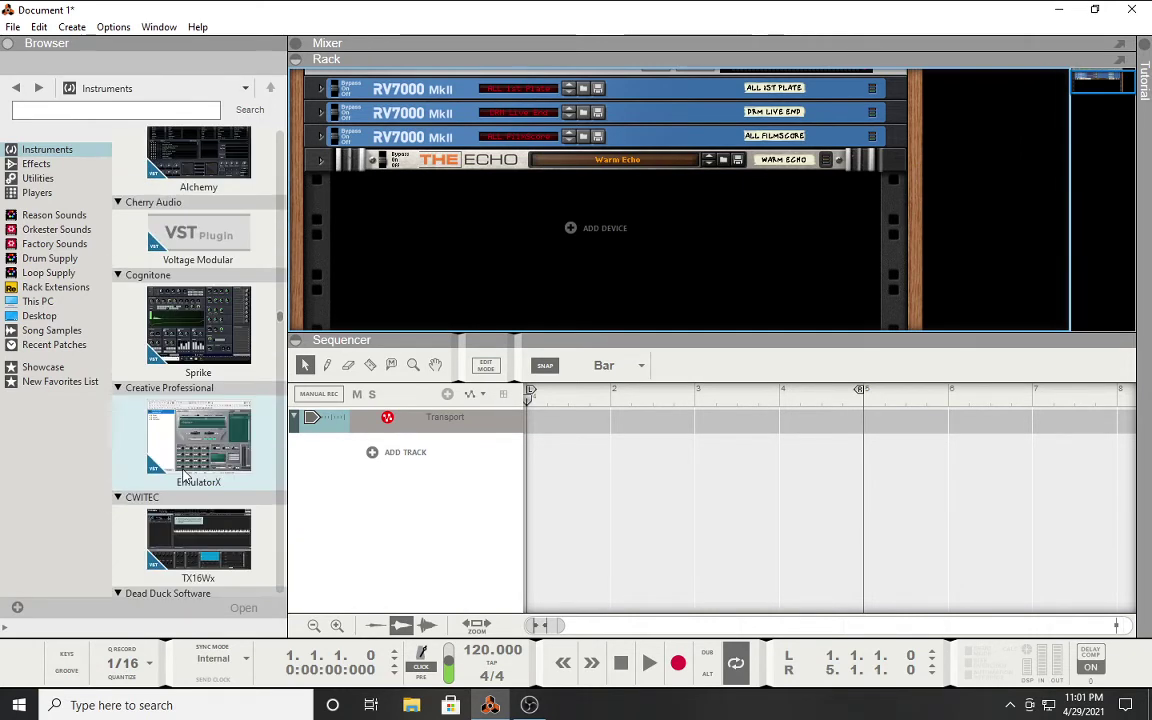
scroll(183, 477, "down", 5)
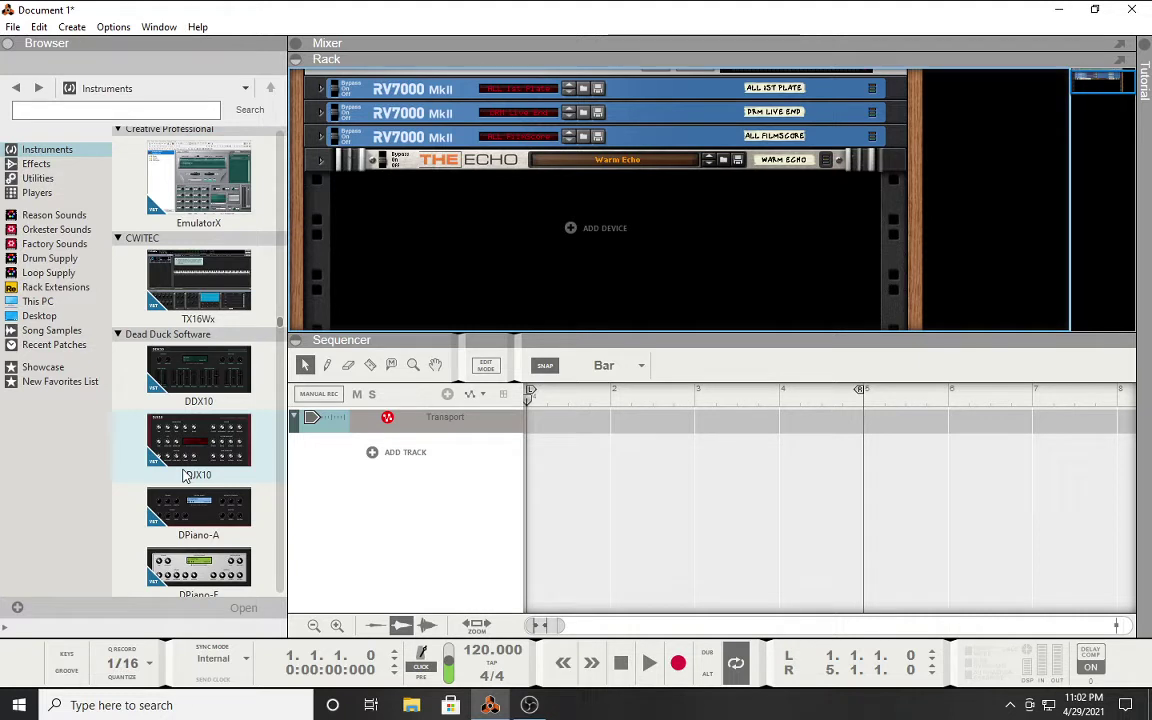
scroll(183, 476, "down", 5)
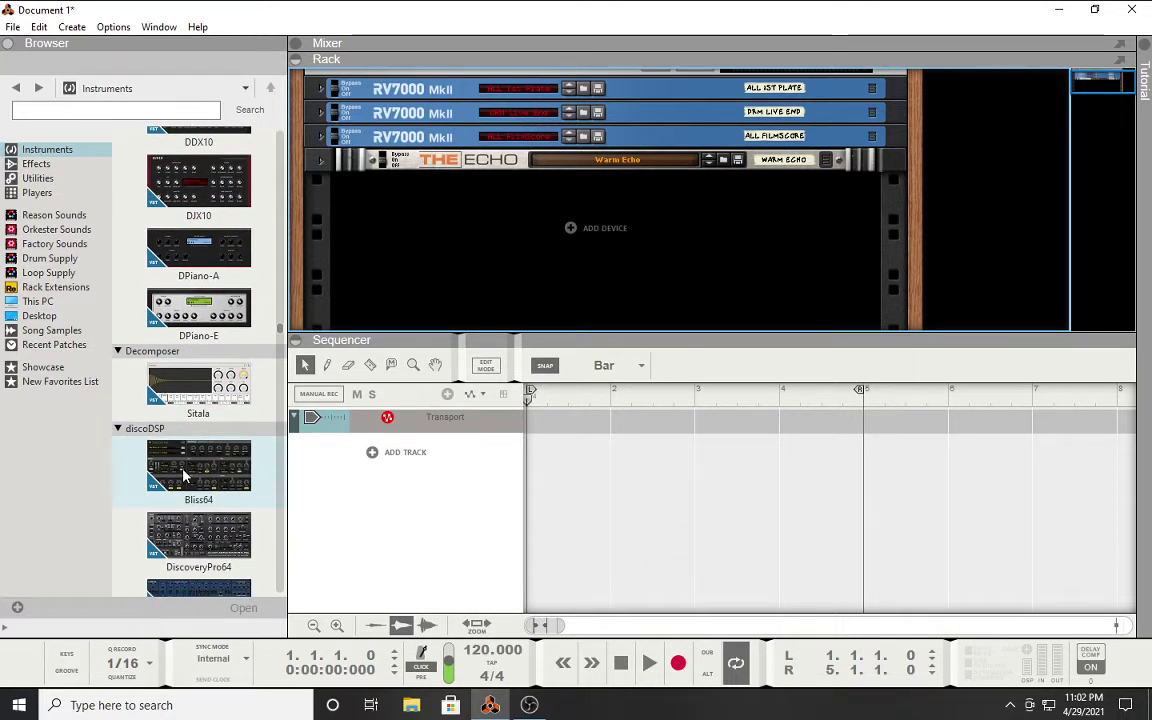
scroll(183, 476, "down", 2)
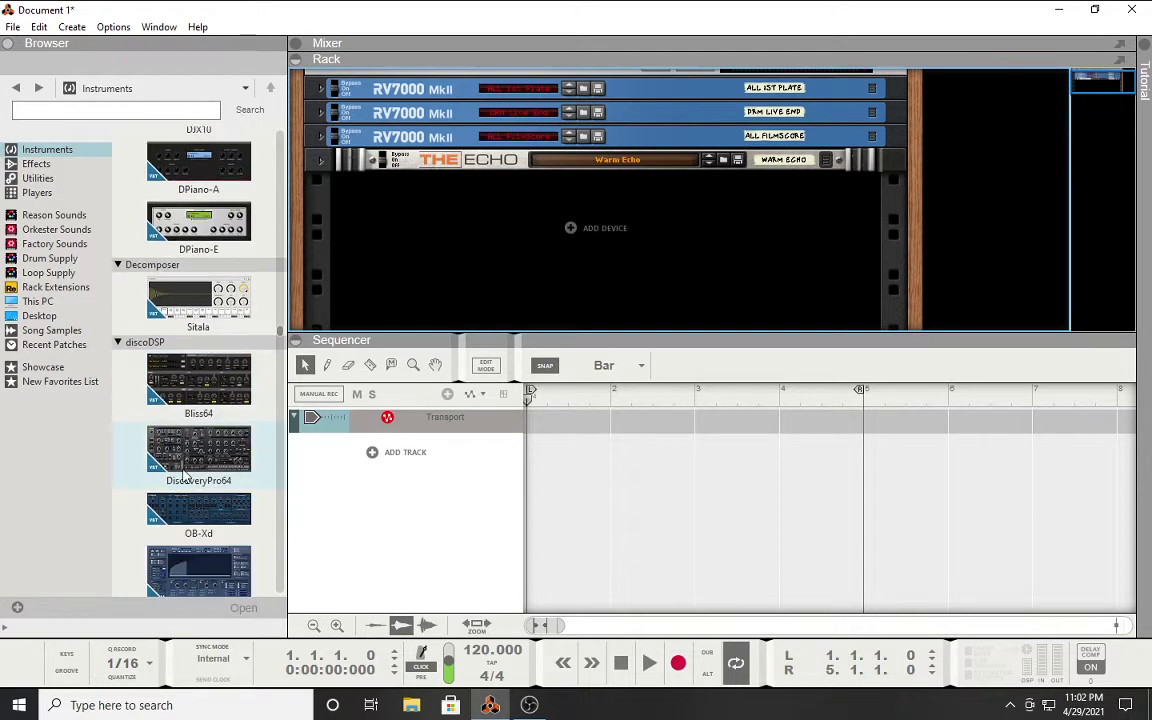
scroll(183, 476, "down", 10)
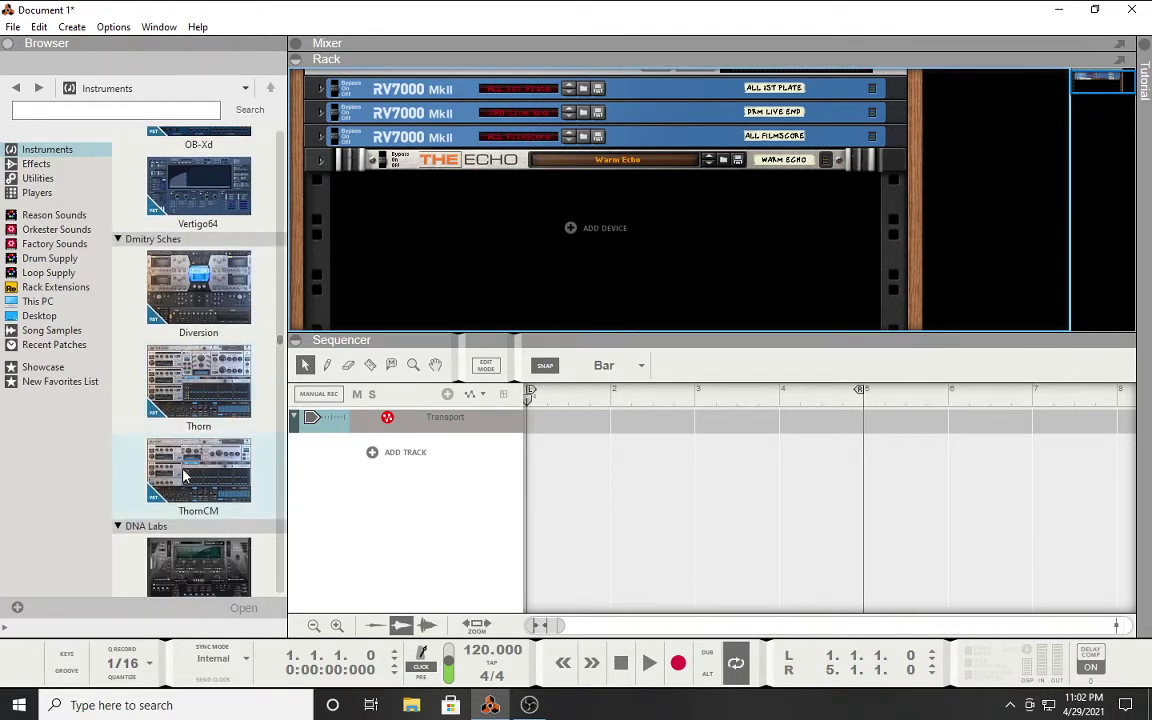
scroll(183, 476, "down", 5)
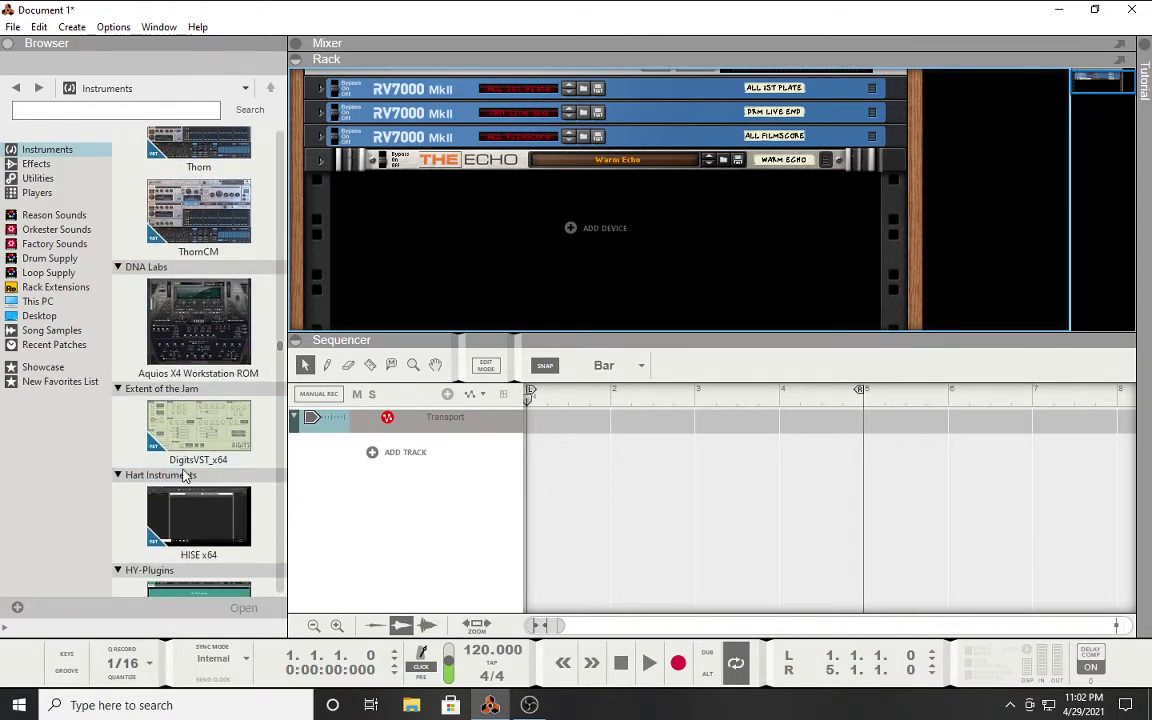
scroll(183, 476, "down", 3)
scroll(183, 476, "down", 4)
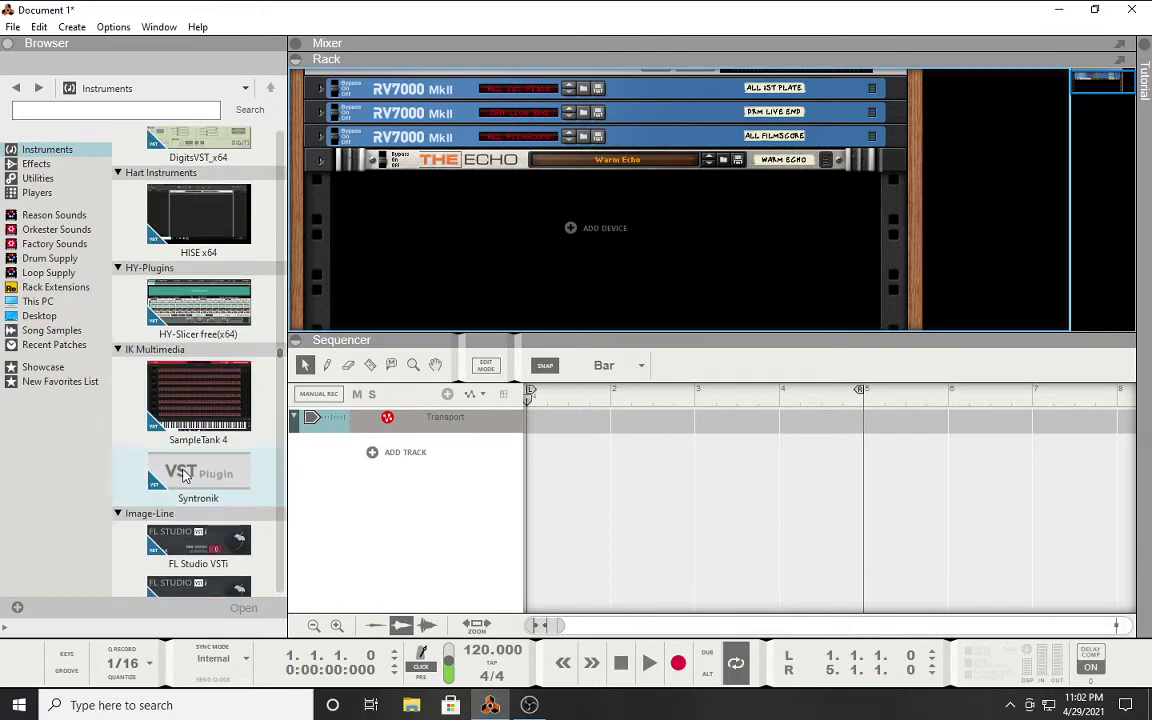
scroll(183, 476, "down", 4)
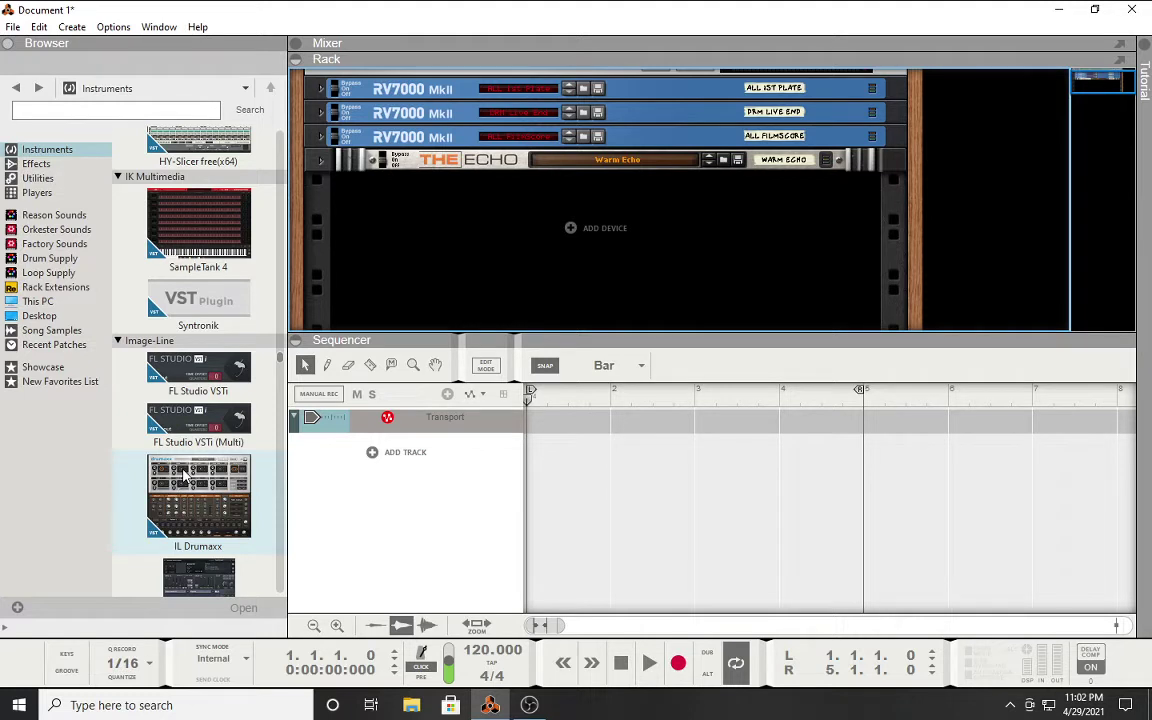
left_click(55, 112)
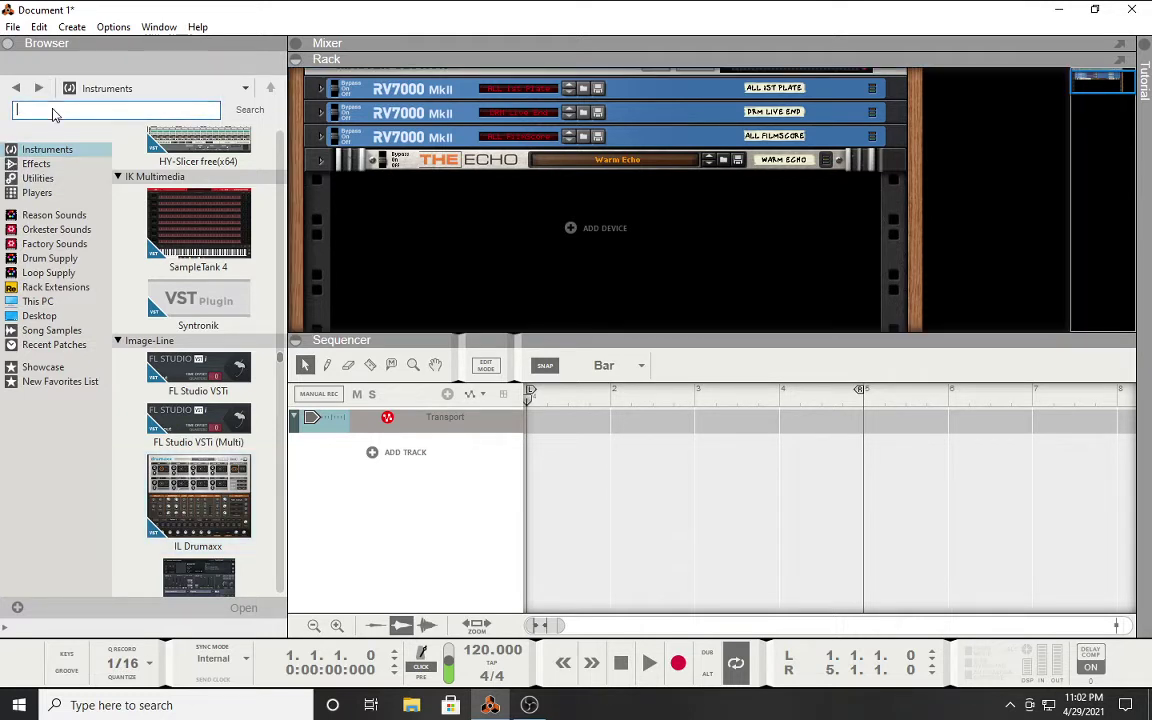
Step: Search the browser for 'battery' and drag Battery 4 into the rack below The Echo
type("battery")
key("Return")
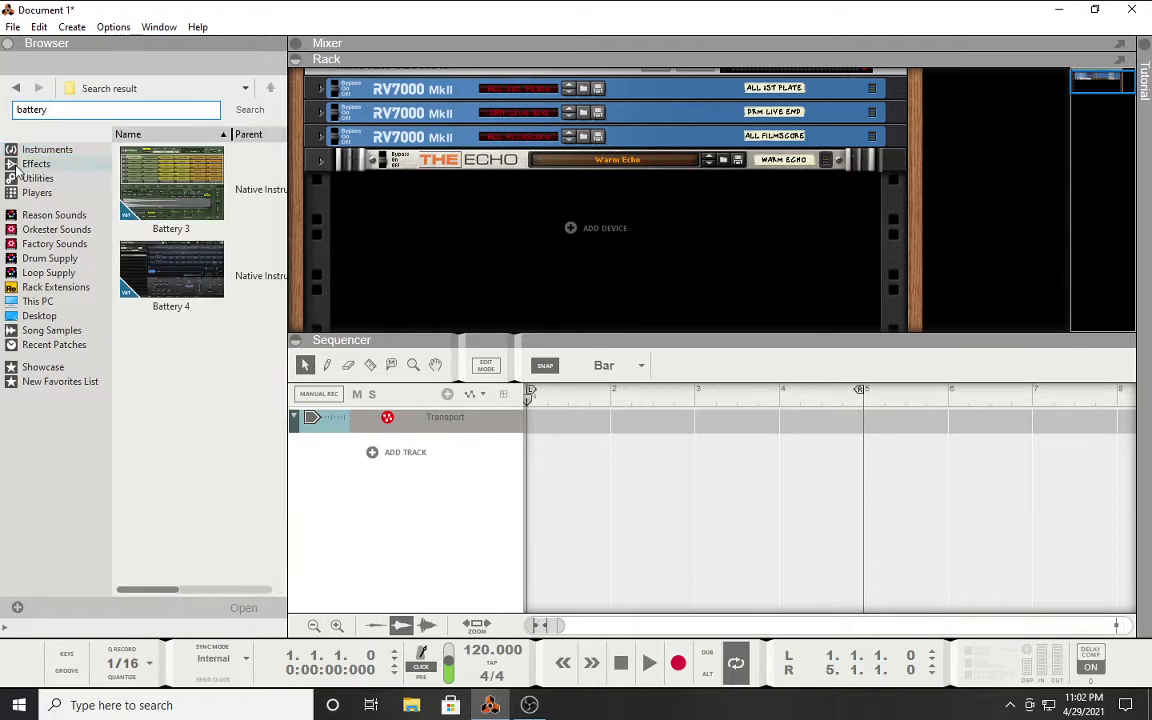
mouse_move(163, 265)
left_mouse_down()
mouse_move(491, 218)
mouse_move(408, 218)
mouse_move(438, 235)
left_mouse_up()
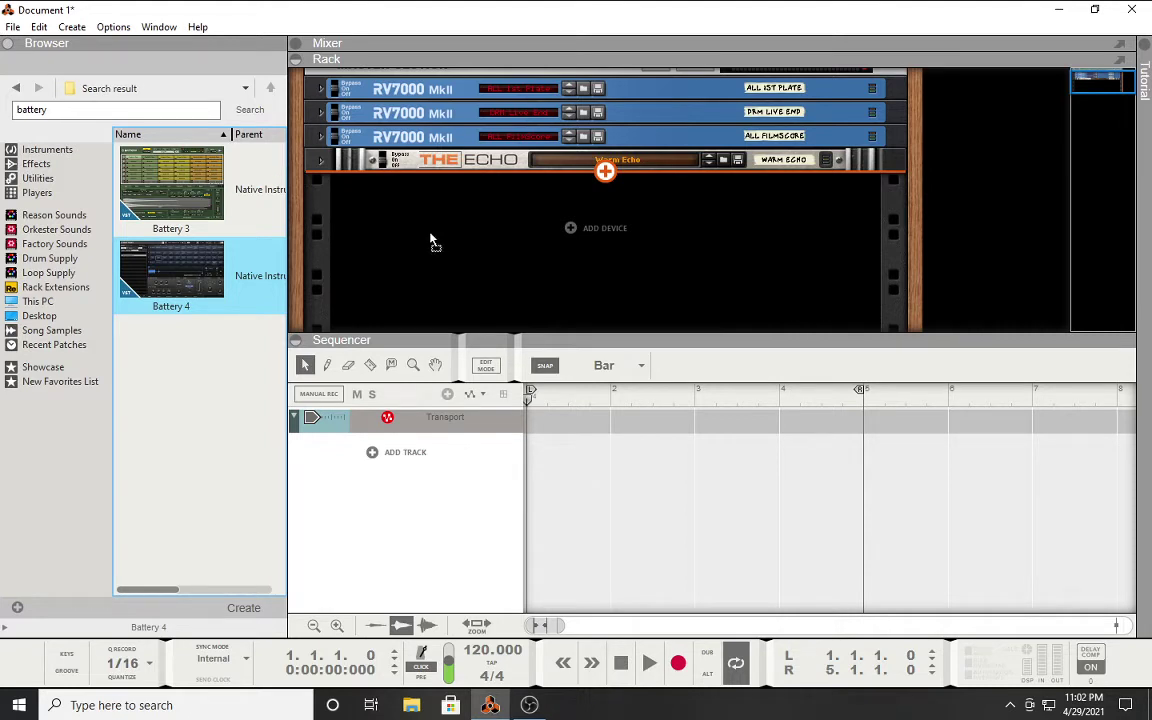
mouse_move(432, 240)
left_mouse_down()
mouse_move(202, 228)
mouse_move(199, 265)
mouse_move(424, 240)
left_mouse_up()
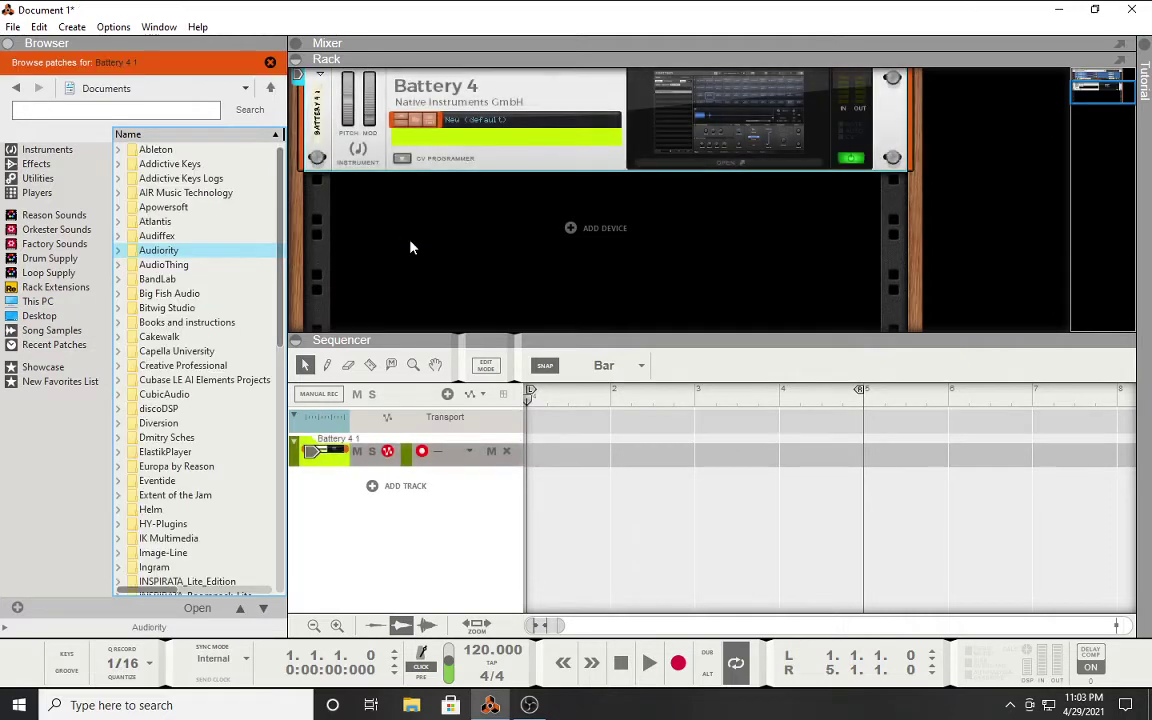
Step: Open the Battery 4 editor and set its engine to Vintage MP-60 with the compressor on
left_click(705, 169)
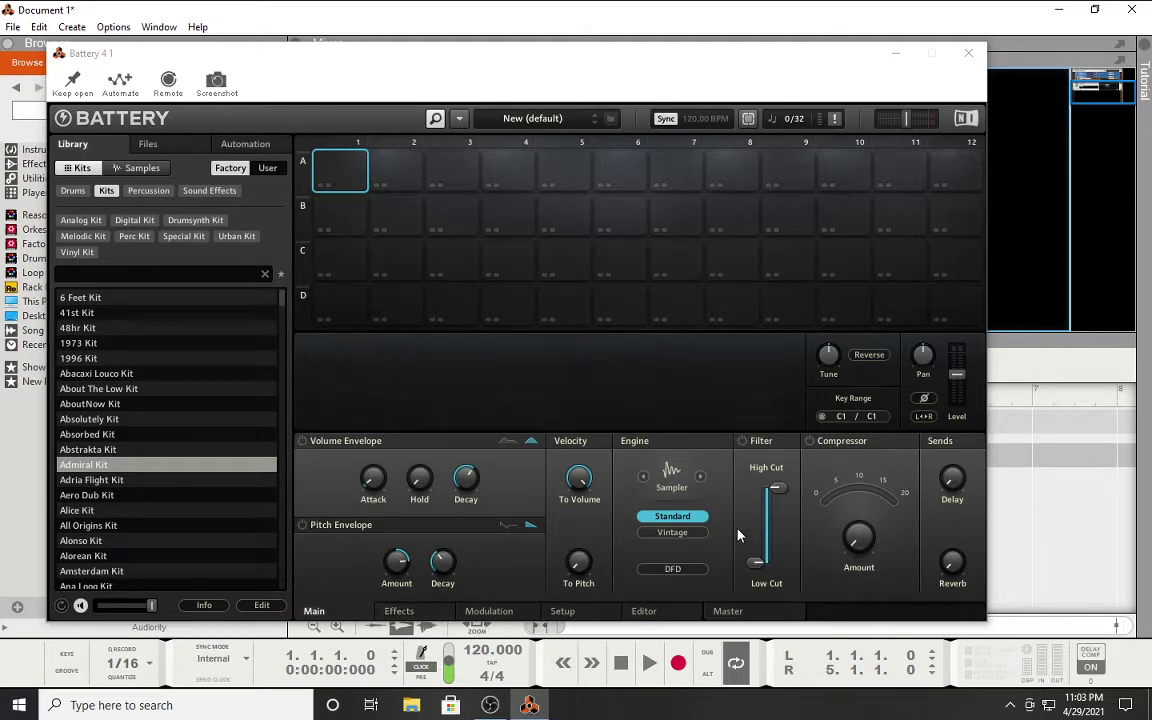
left_click(684, 533)
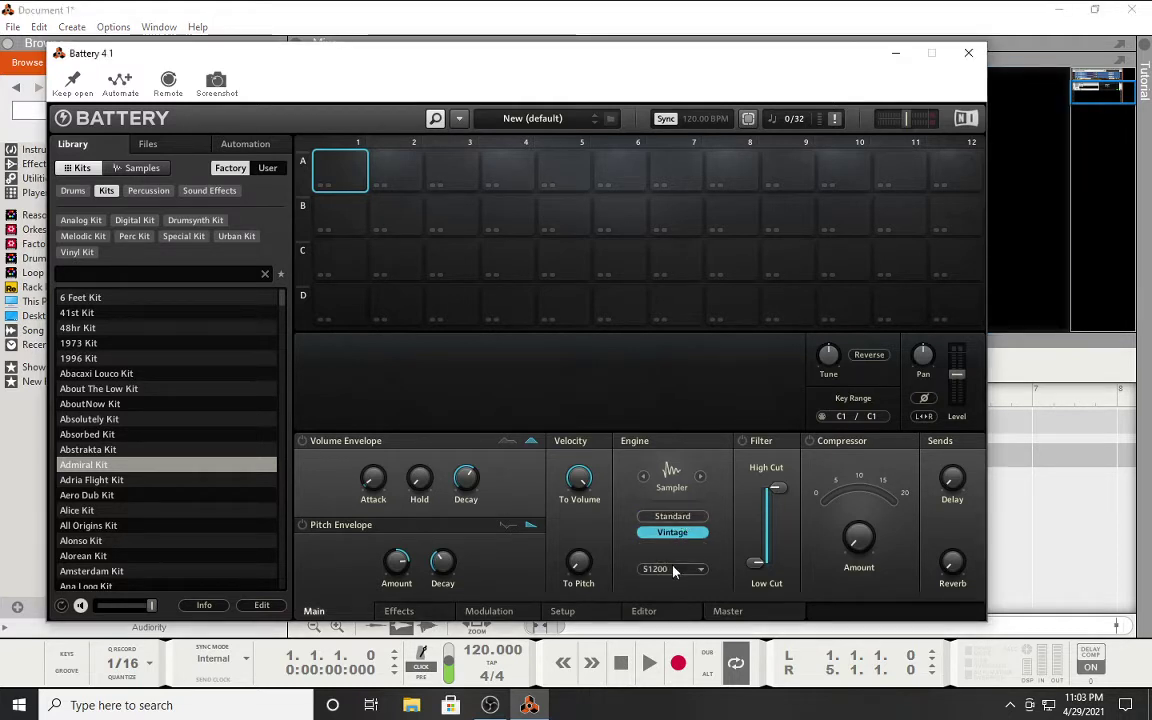
left_click(672, 569)
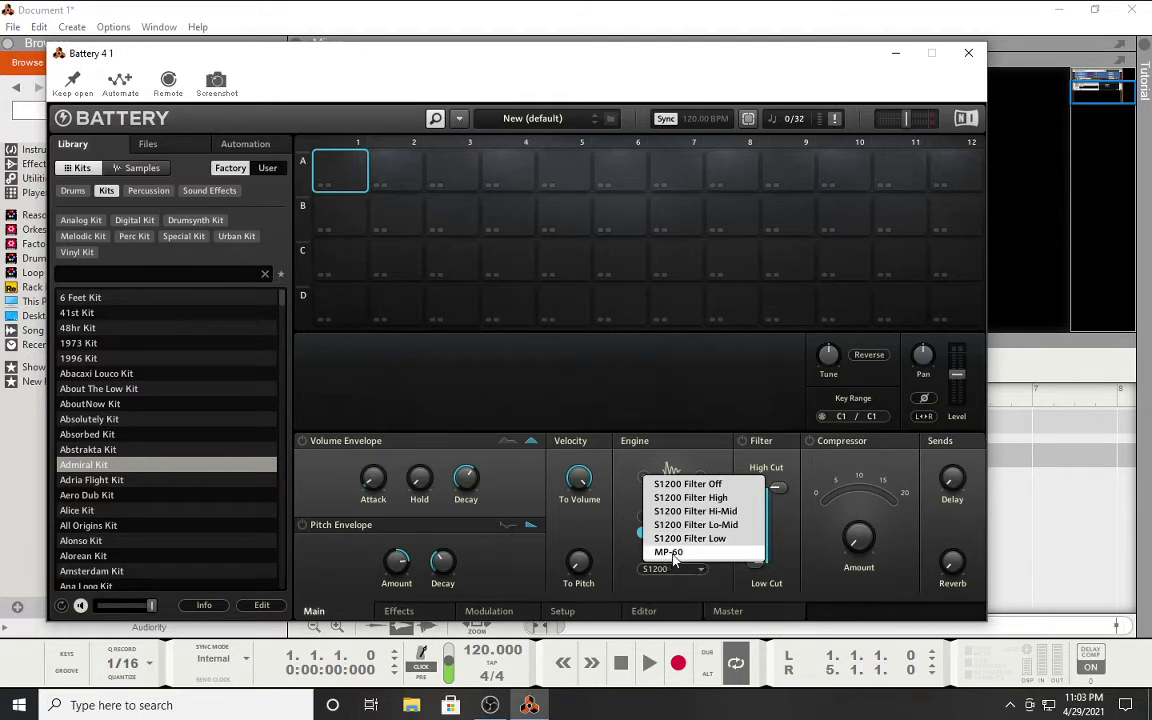
left_click(670, 552)
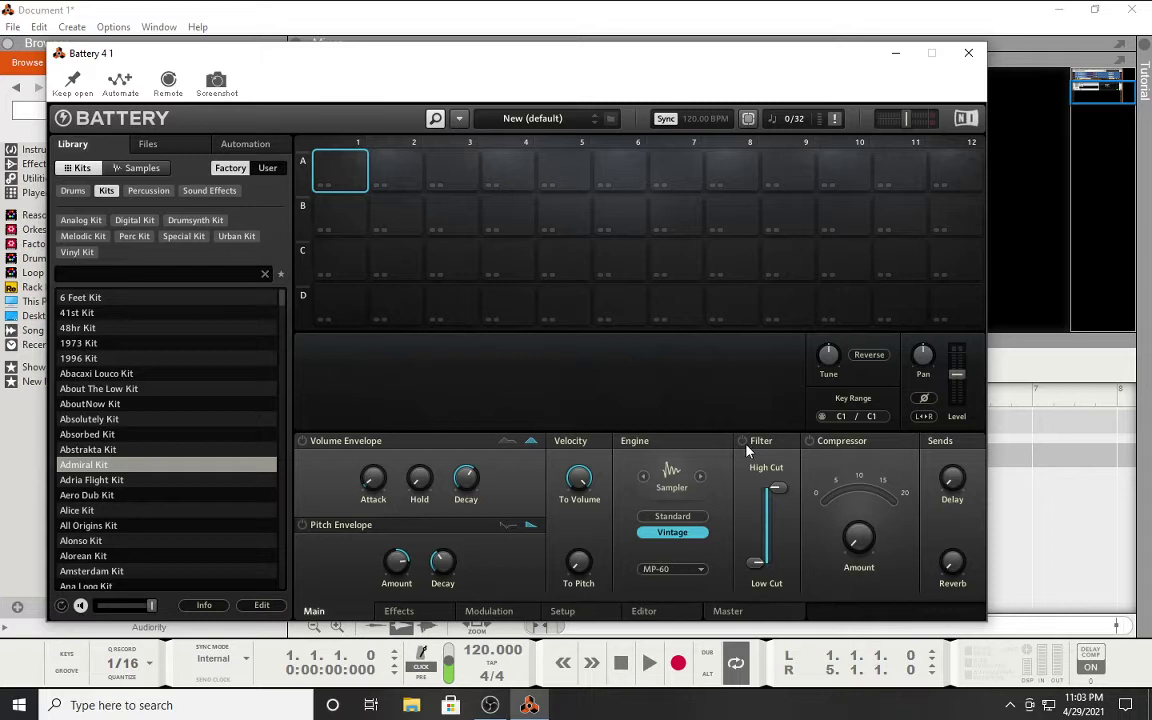
left_click(809, 441)
Step: Look through Battery 4's Effects, Modulation, Setup, Editor and Master pages
left_click(399, 611)
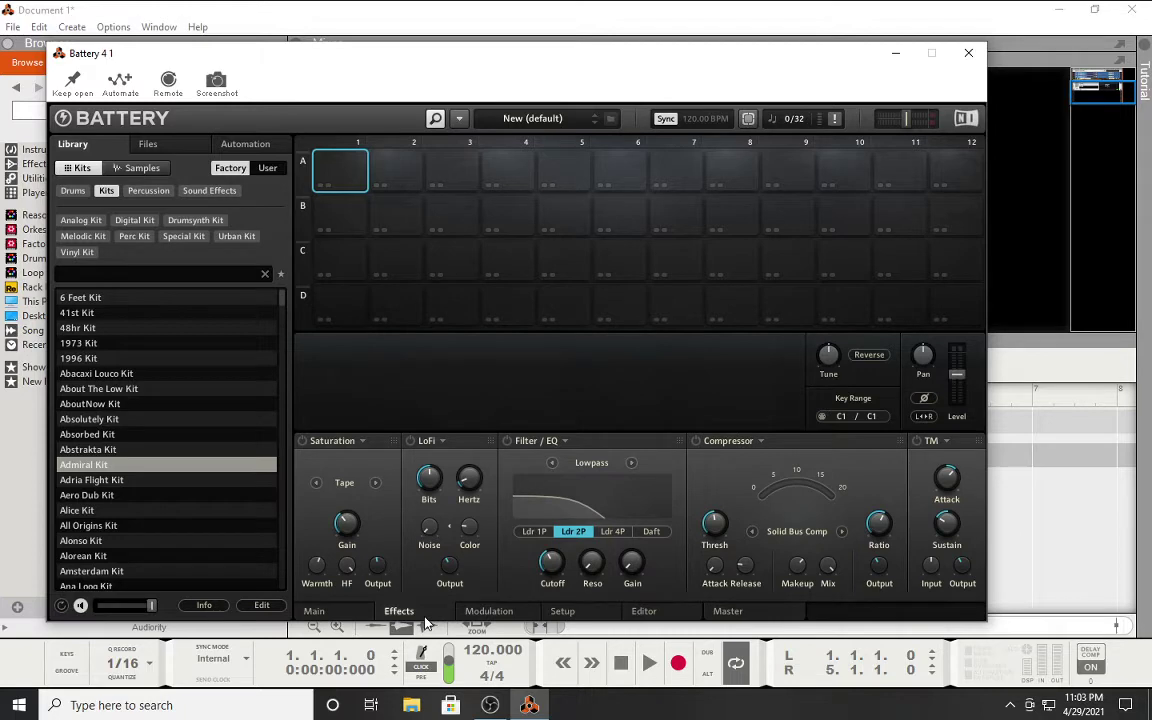
left_click(486, 612)
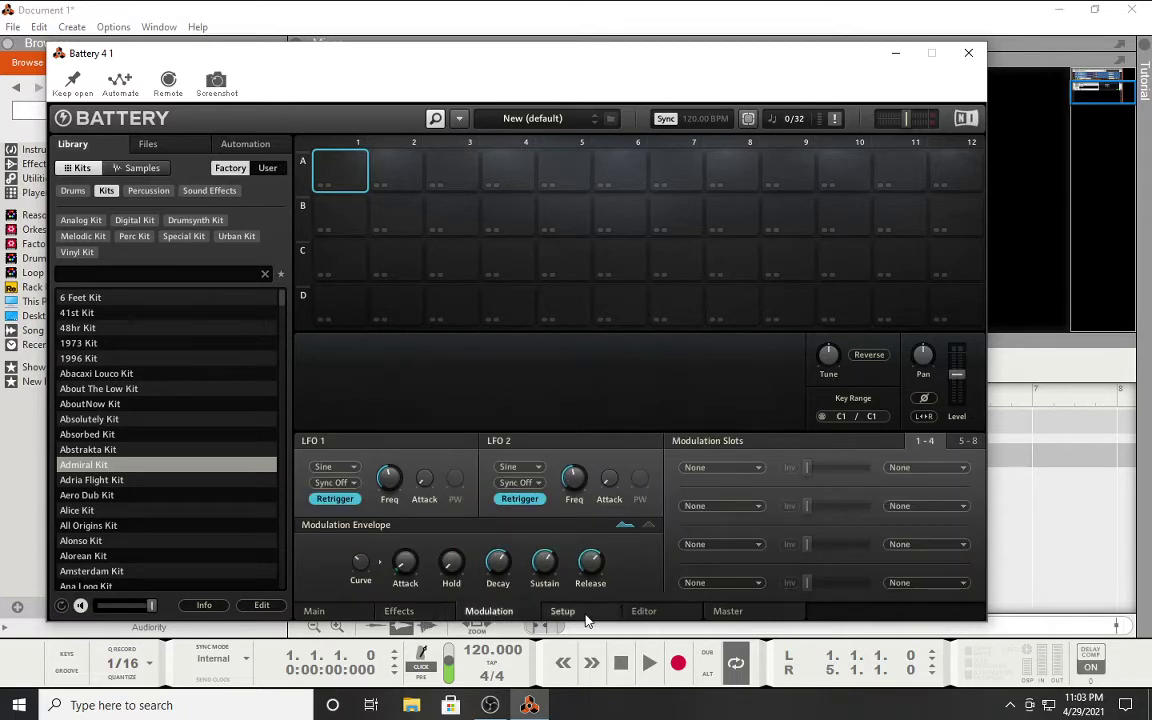
left_click(585, 617)
left_click(645, 613)
left_click(738, 614)
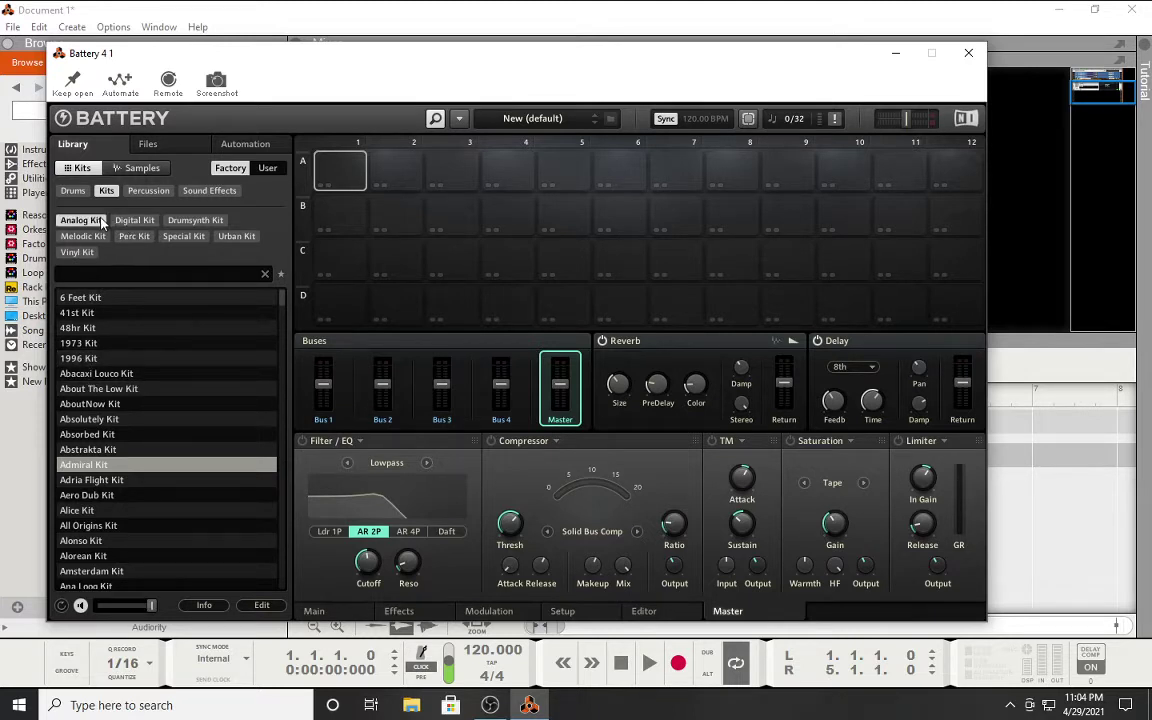
Step: Load the Admiral Kit into Battery, close its window and delete the device
double_click(83, 474)
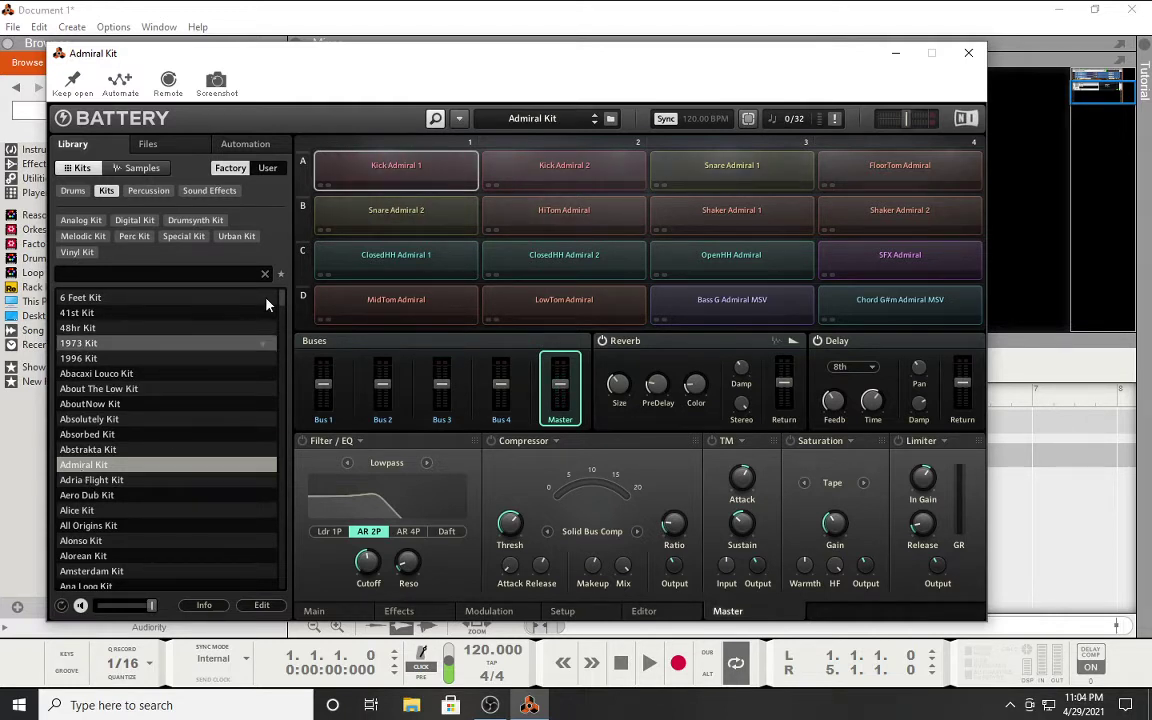
left_click(960, 52)
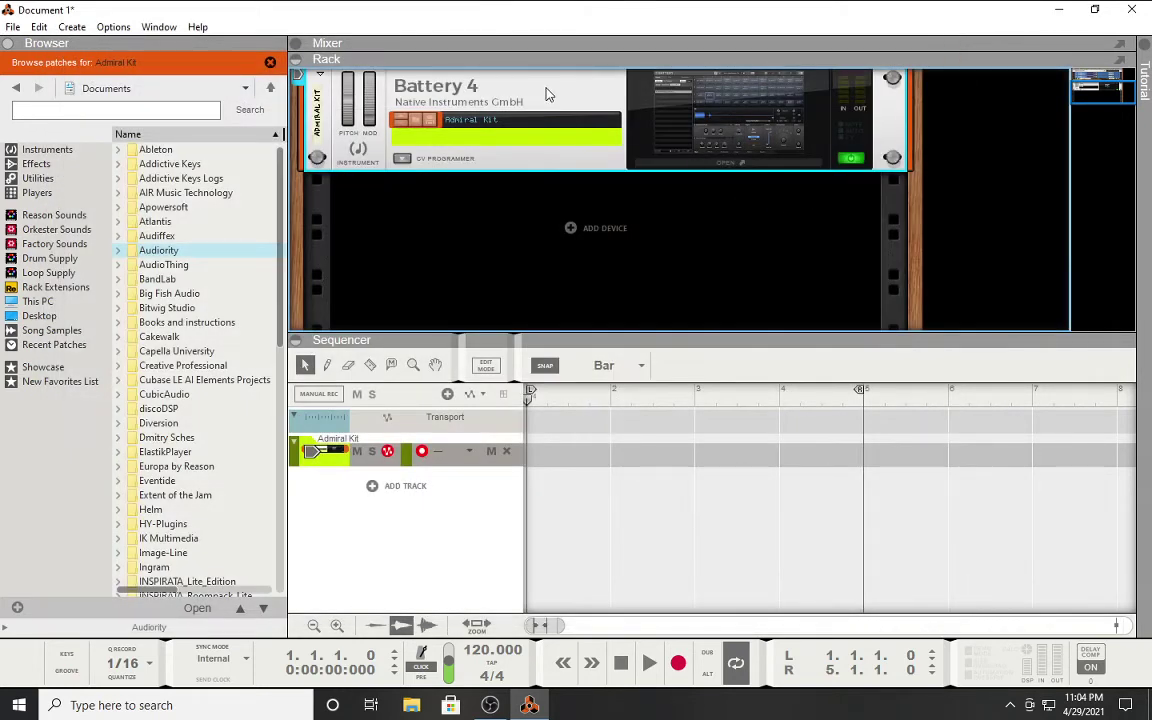
key("Delete")
Step: Confirm deleting the Battery 4 device group
key("Escape")
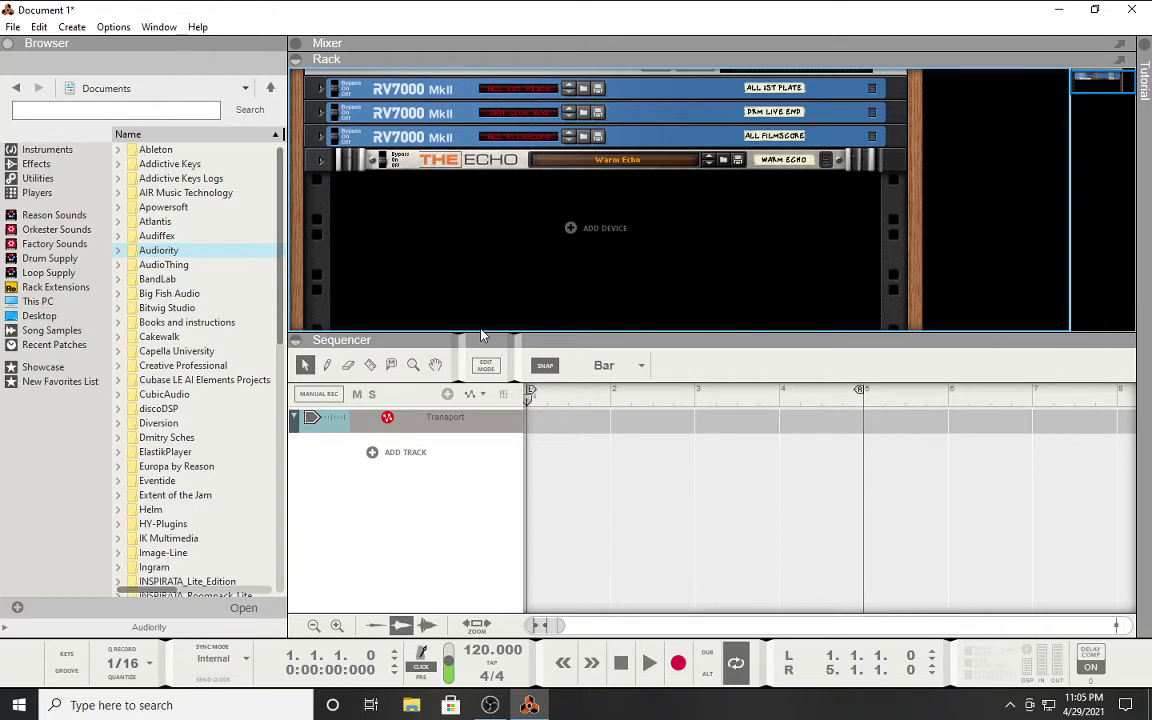
Step: Browse This PC > My Book (H:) > Drums > Special Drum Kits and select Free Curtiss King Drum Kits
left_click(44, 301)
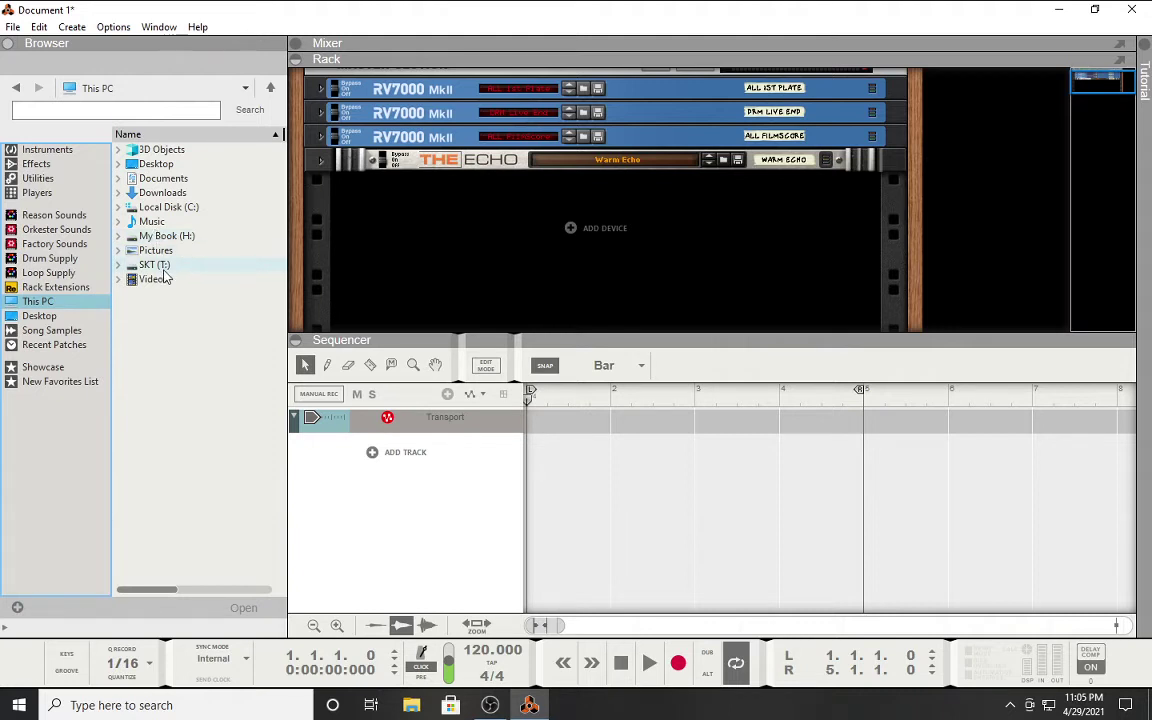
left_click(177, 238)
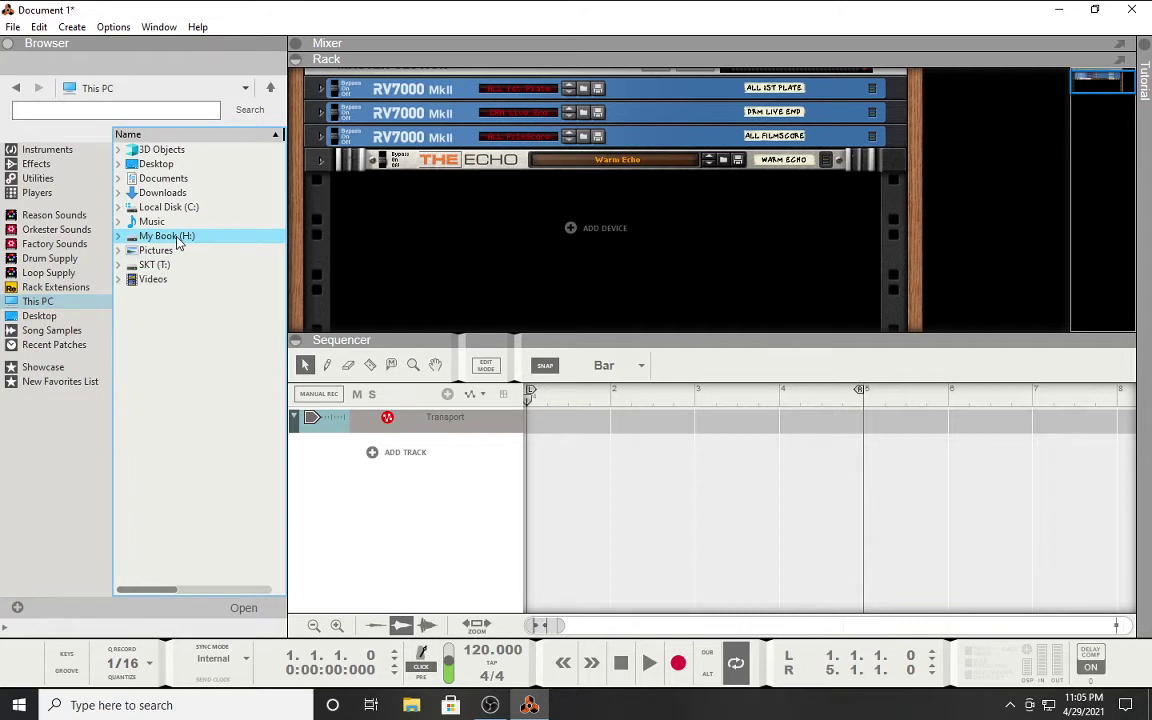
double_click(177, 238)
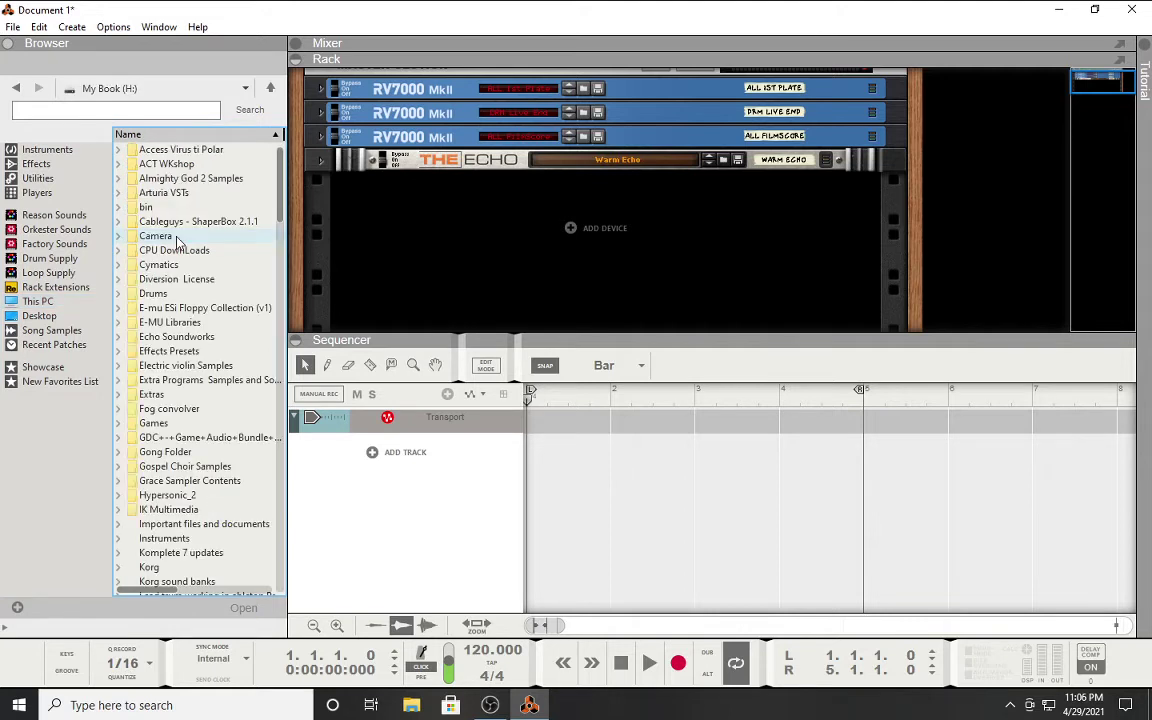
double_click(160, 294)
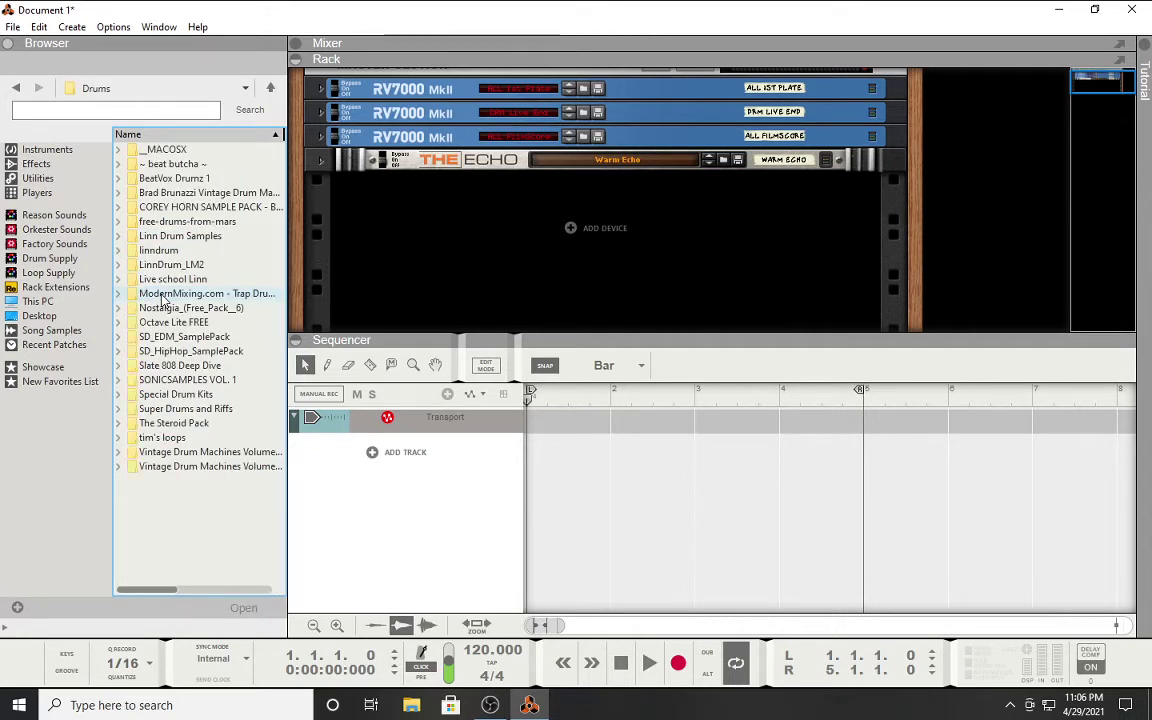
double_click(180, 395)
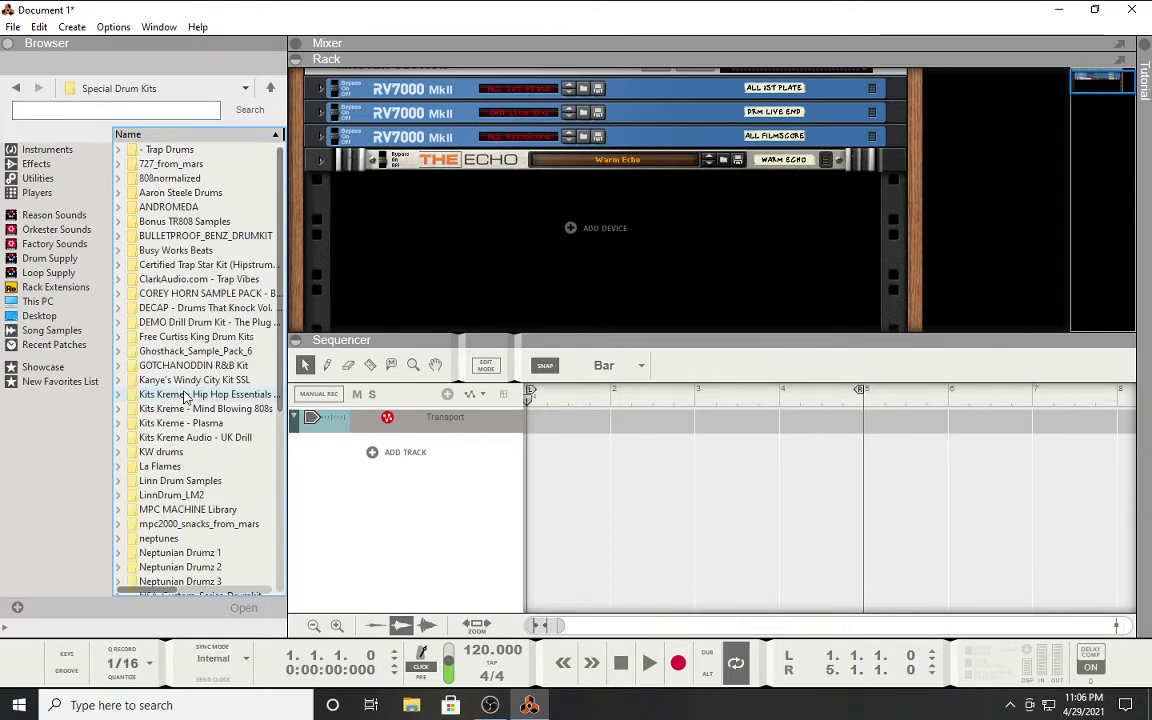
scroll(185, 395, "down", 7)
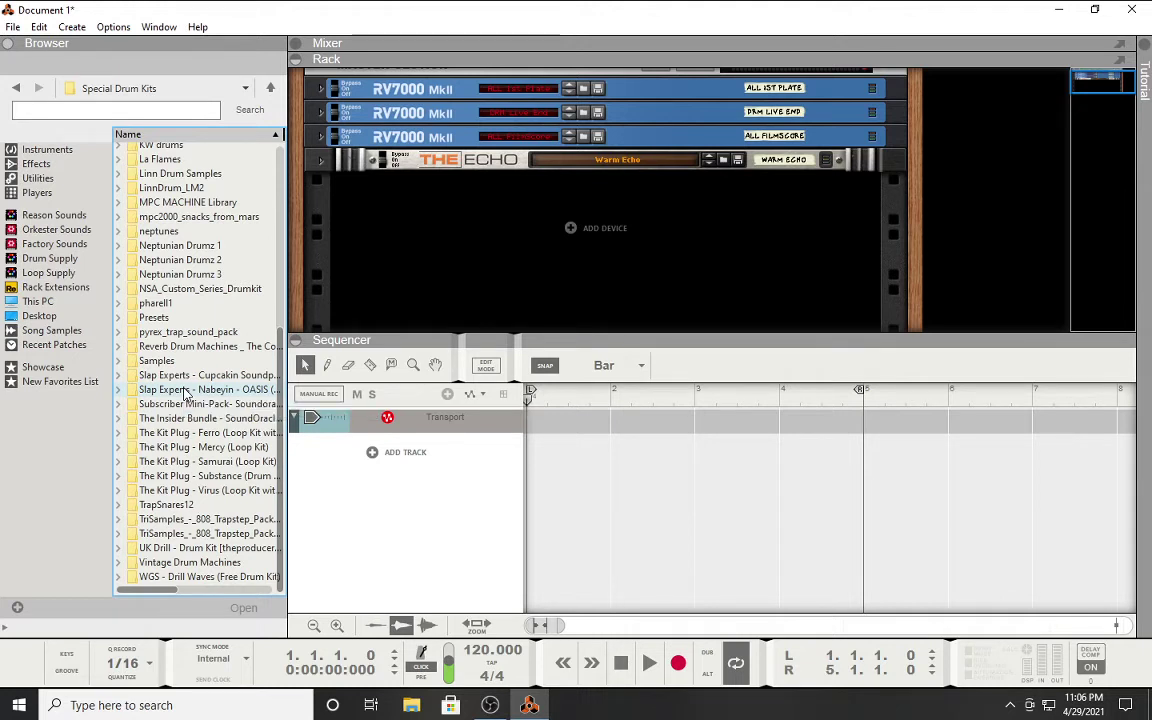
scroll(185, 395, "up", 3)
scroll(185, 395, "up", 4)
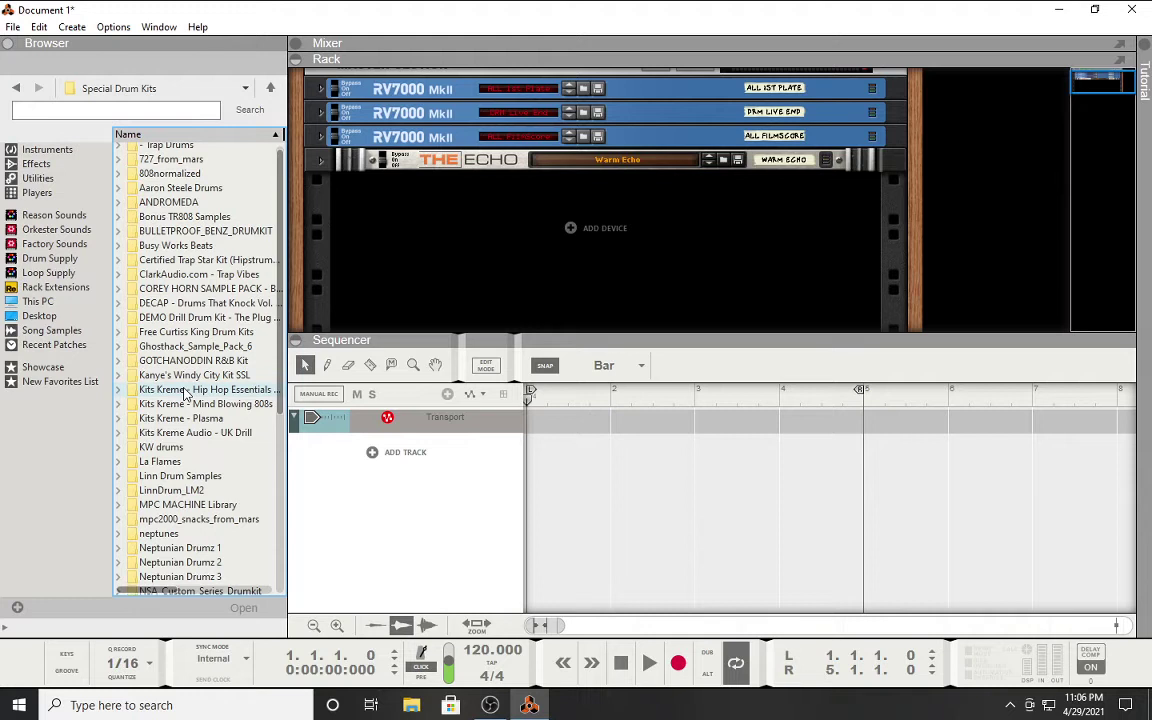
left_click(186, 331)
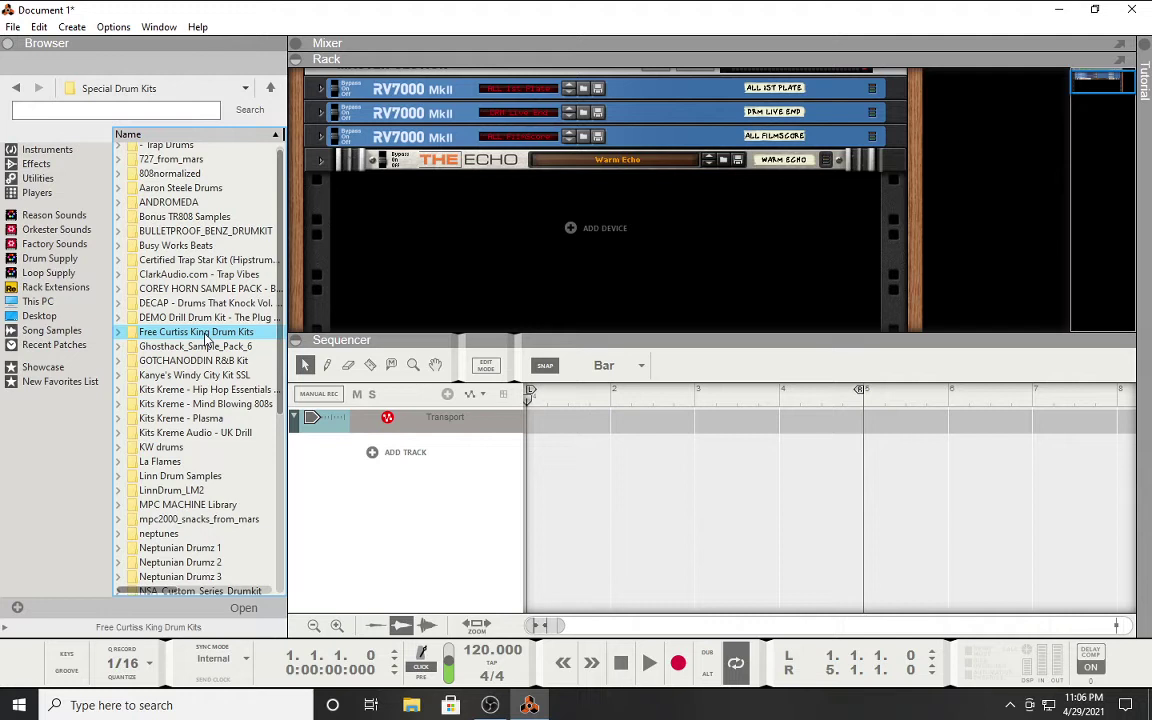
Step: Open the Big Drums Knock Vol. 3 kit's 808s folder and preview 808 (2), (8), (7), (6) and (5)
double_click(207, 333)
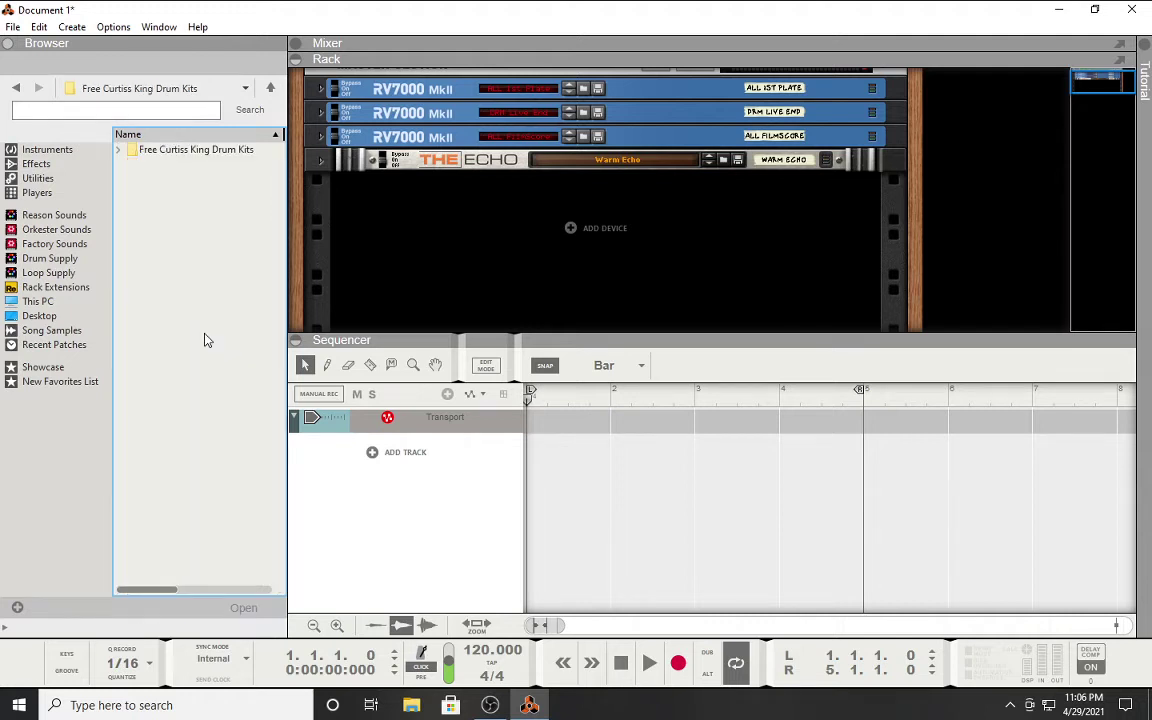
double_click(188, 150)
double_click(188, 166)
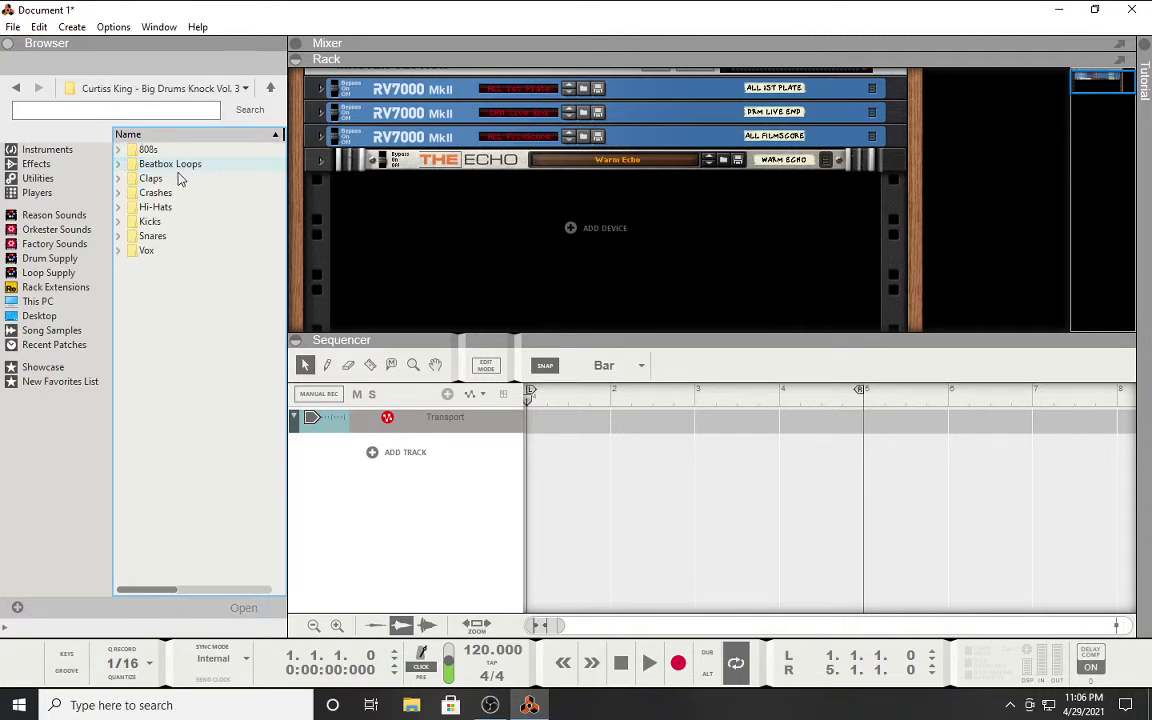
double_click(147, 150)
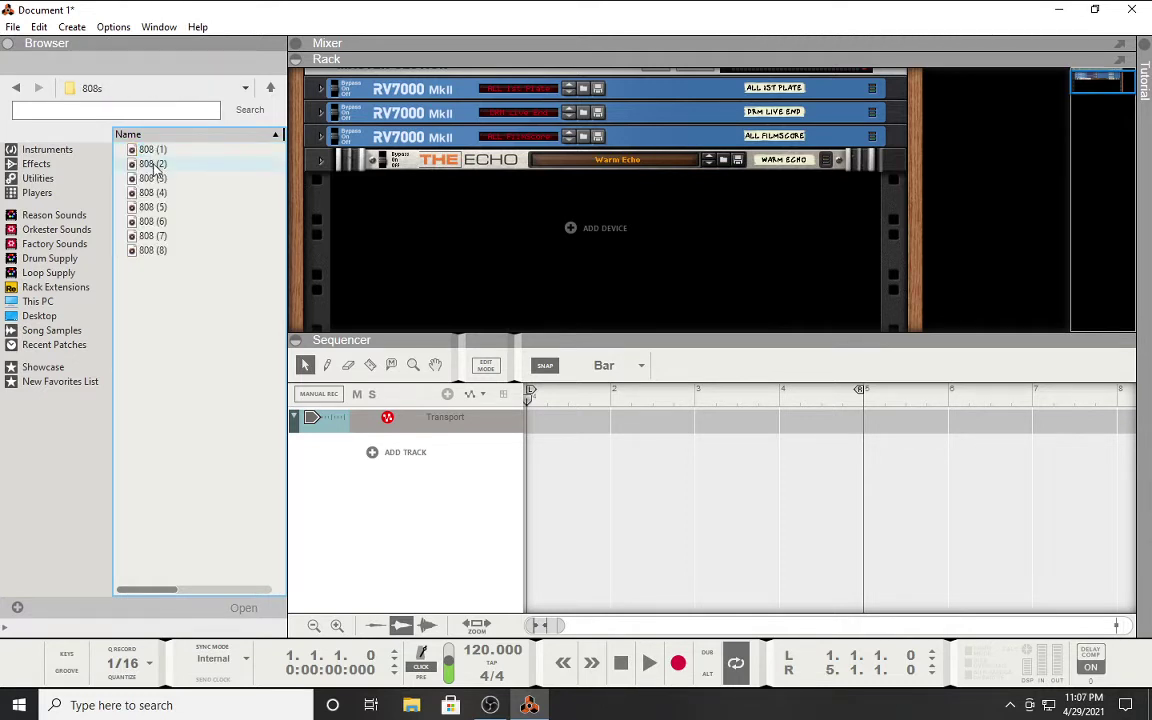
left_click(152, 164)
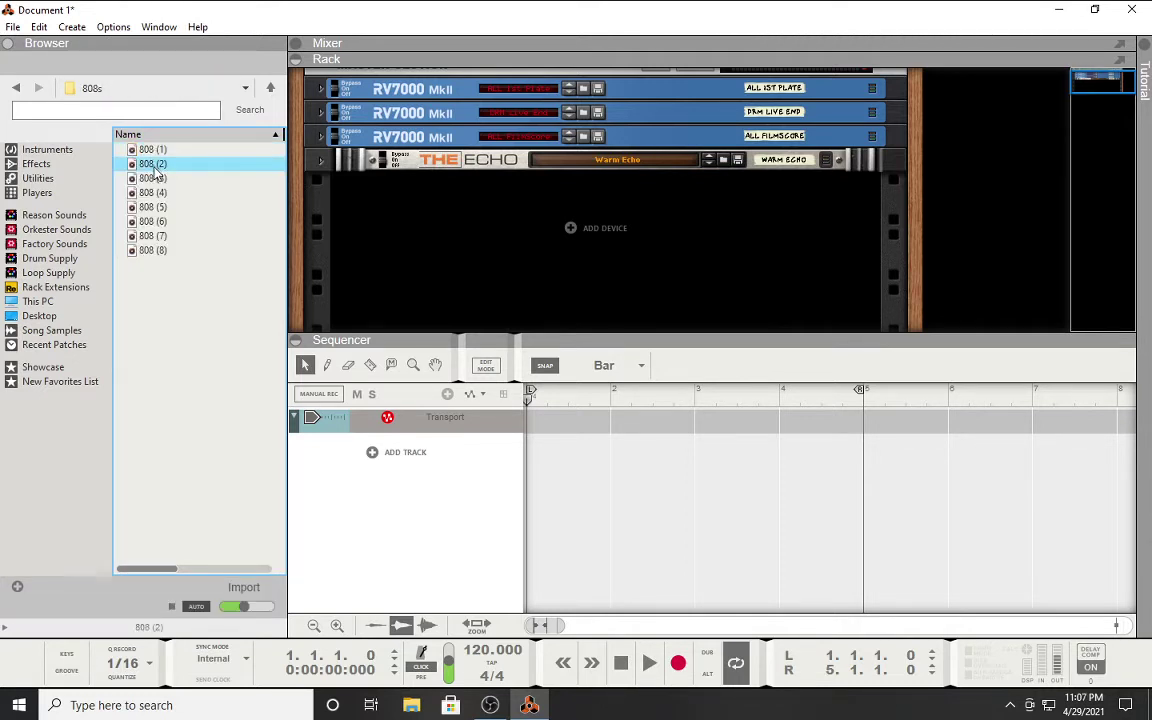
left_click(152, 250)
left_click(151, 233)
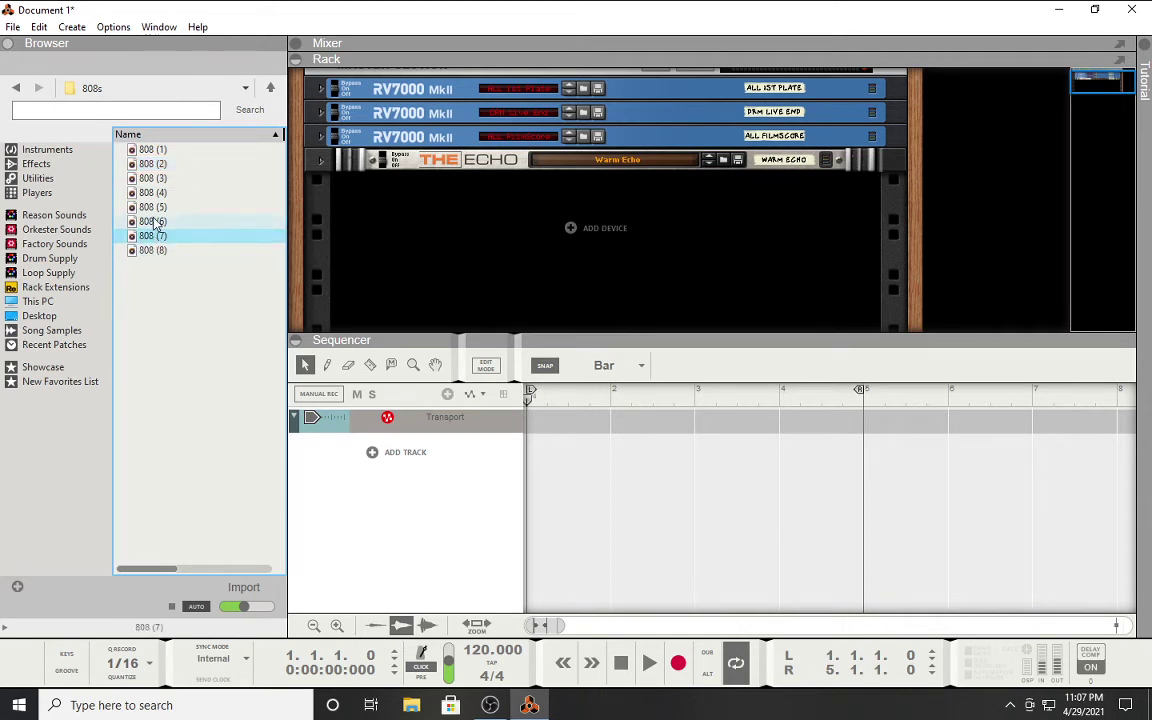
left_click(153, 219)
left_click(153, 207)
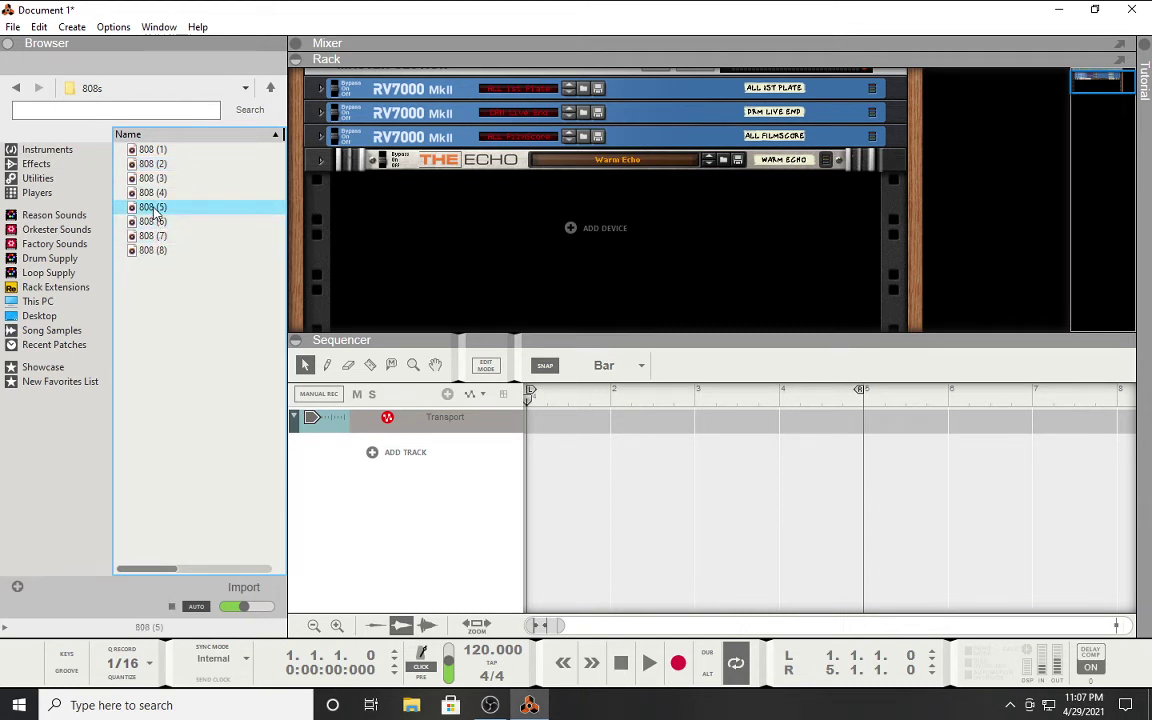
Step: Preview the Snares folder's samples (Snare 1 to 23), then back out to Free Curtiss King Drum Kits
left_click(15, 89)
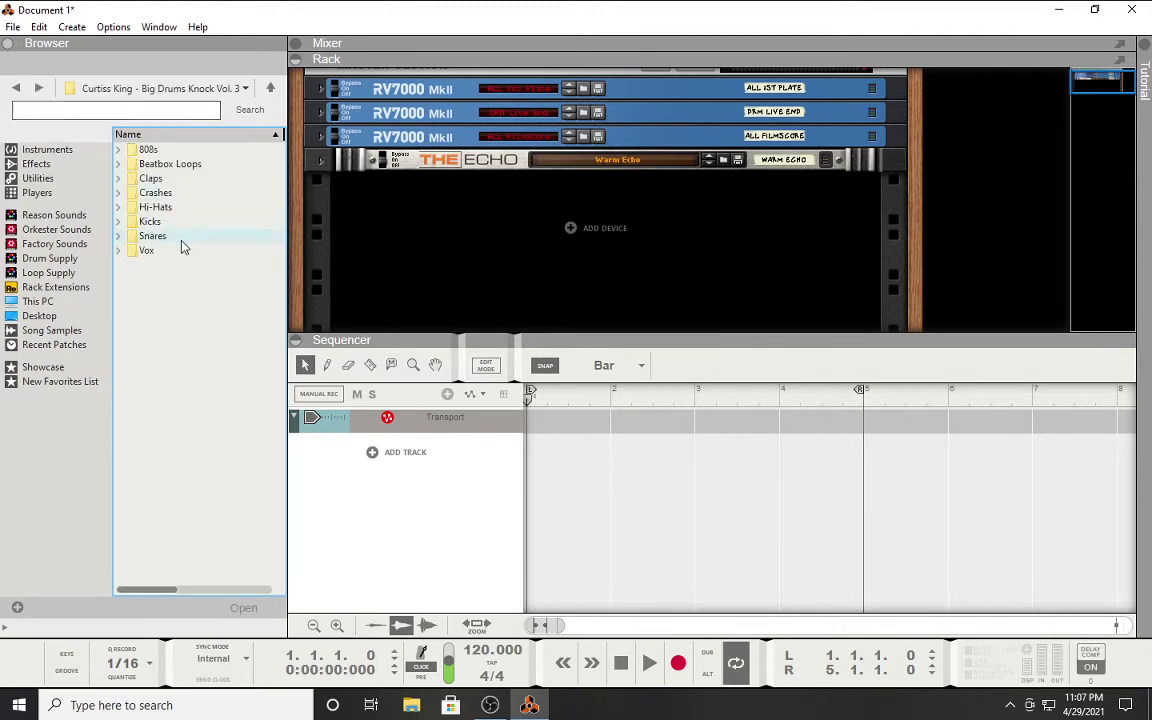
left_click(150, 237)
double_click(148, 241)
key("Down")
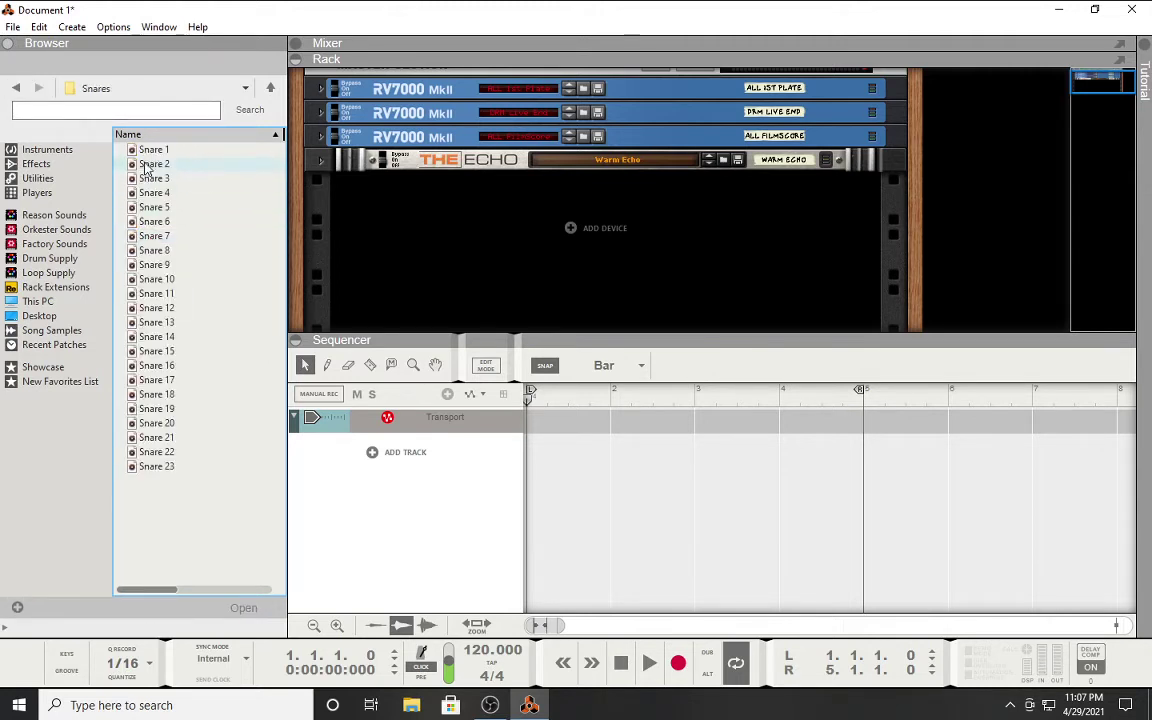
left_click(157, 455)
left_click(158, 467)
left_click(156, 423)
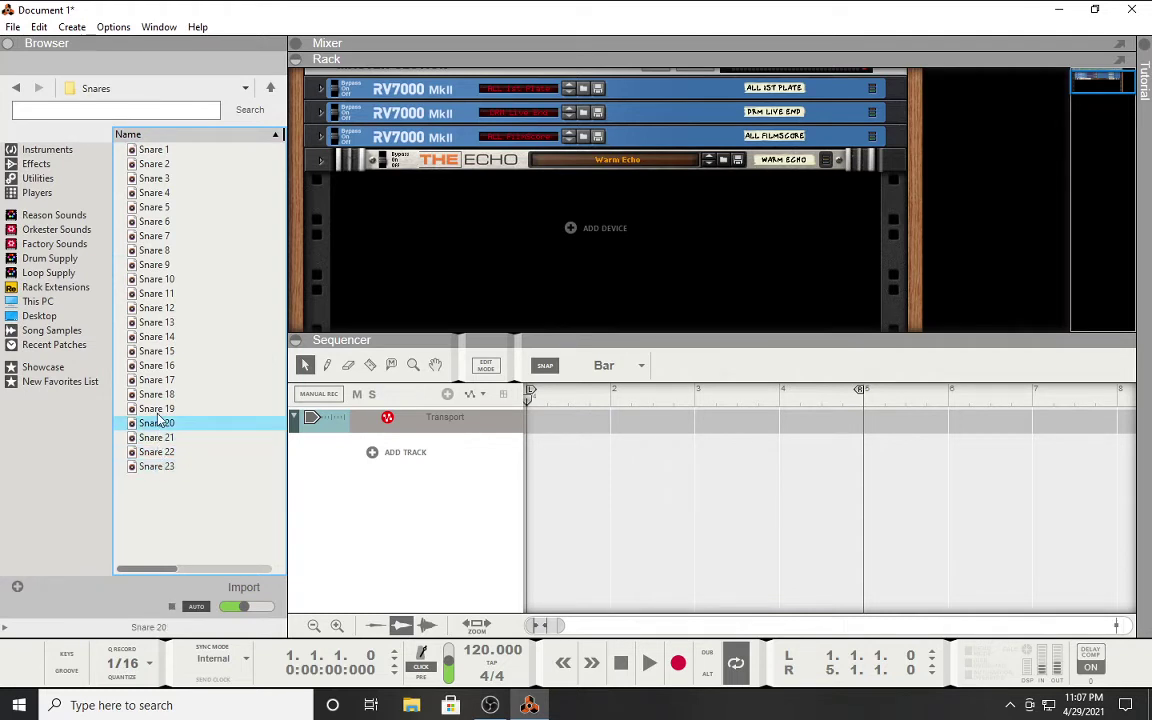
left_click(156, 394)
left_click(157, 366)
left_click(157, 351)
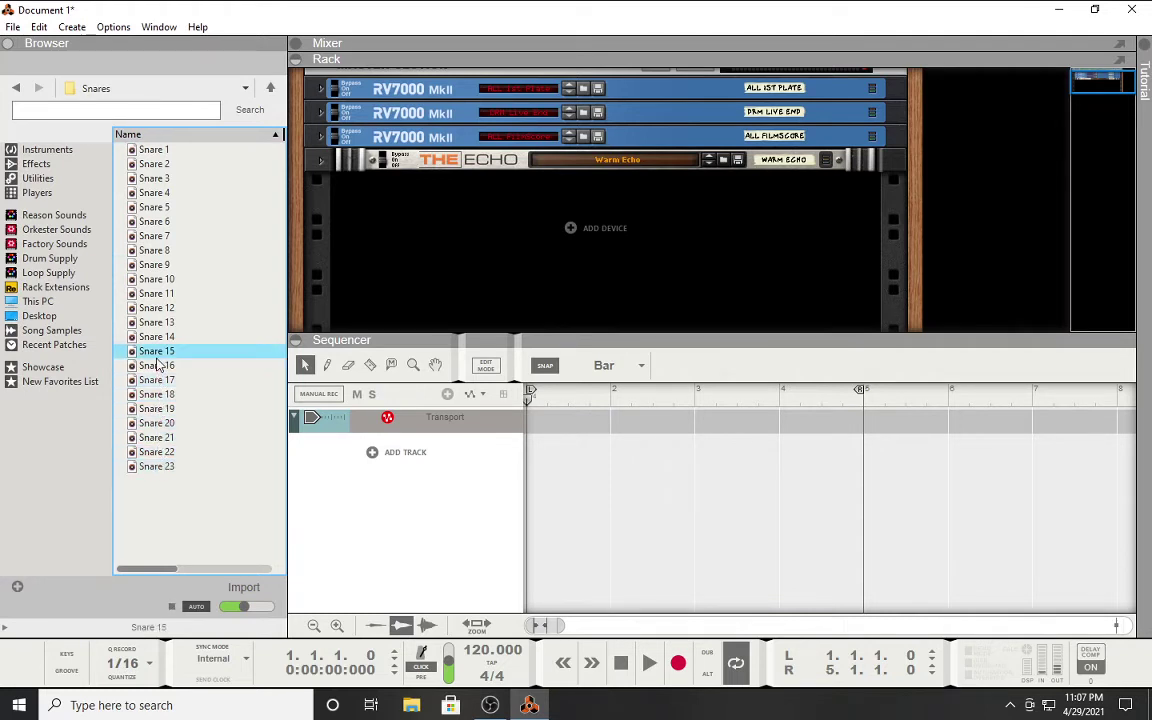
left_click(157, 337)
left_click(157, 323)
left_click(157, 308)
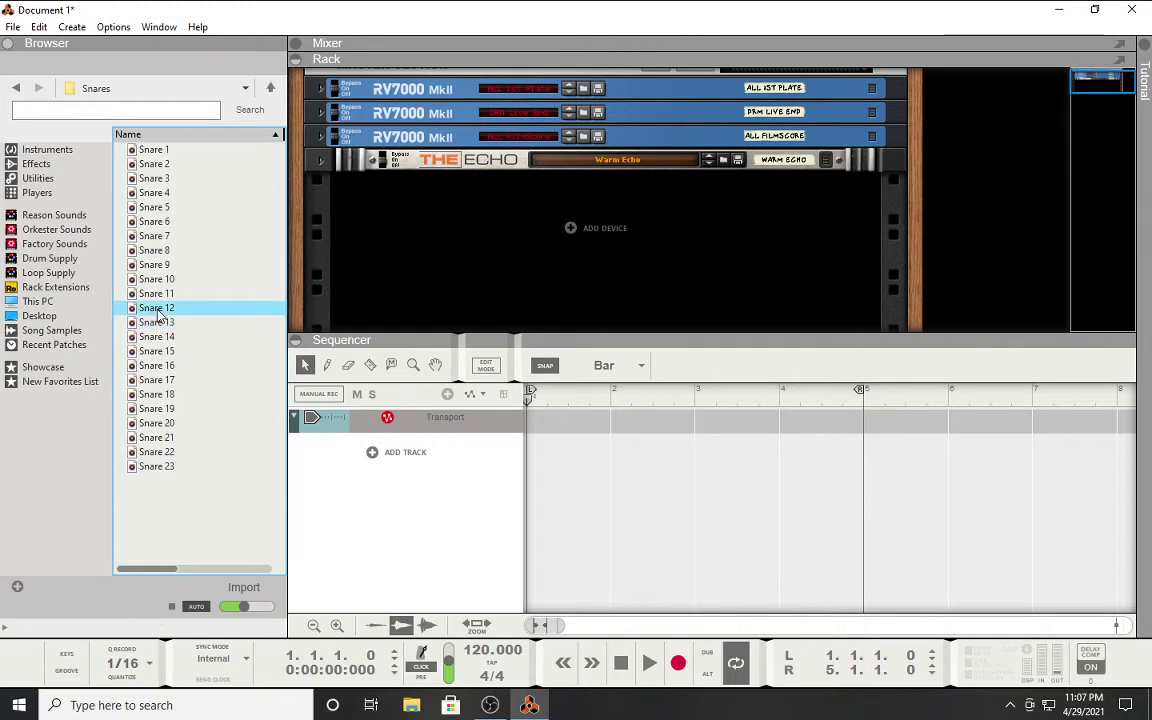
left_click(160, 323)
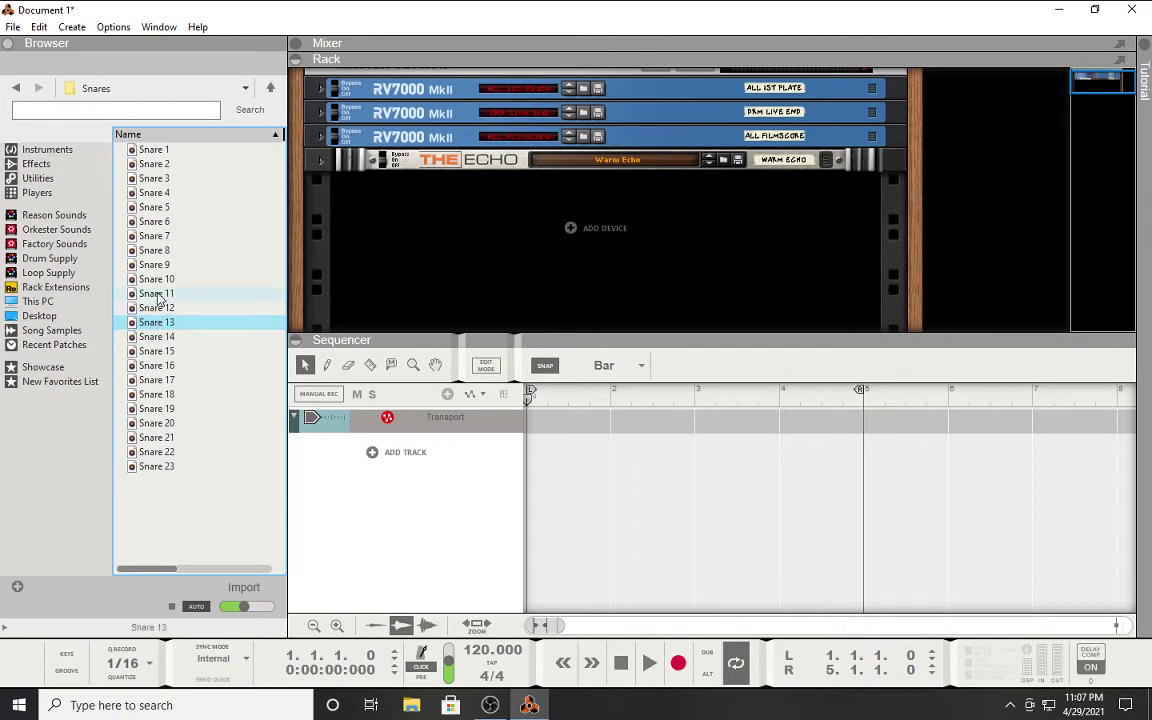
left_click(157, 293)
left_click(157, 280)
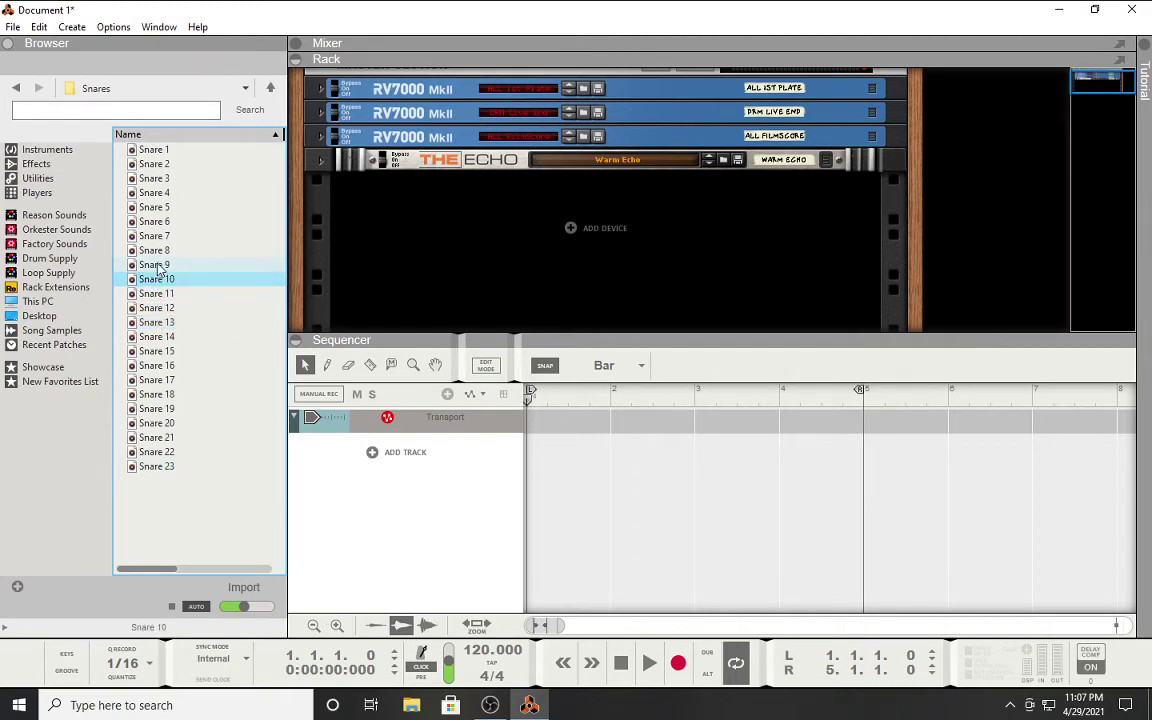
left_click(157, 265)
left_click(157, 251)
left_click(157, 237)
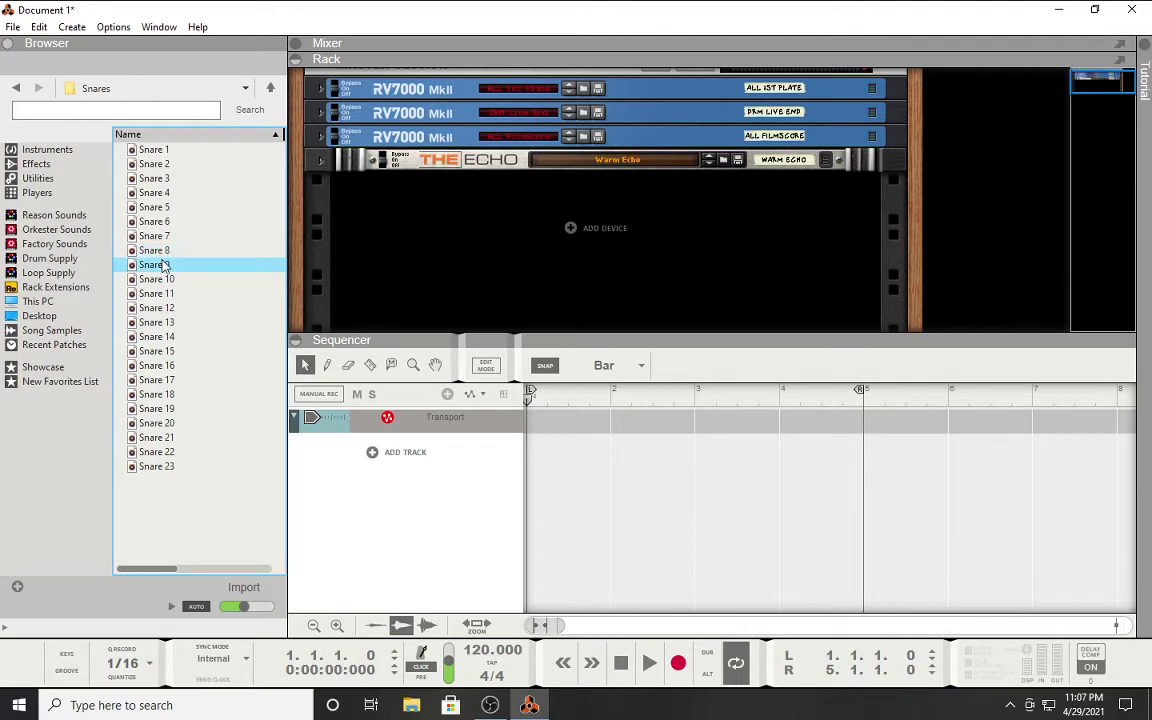
left_click(155, 193)
left_click(155, 207)
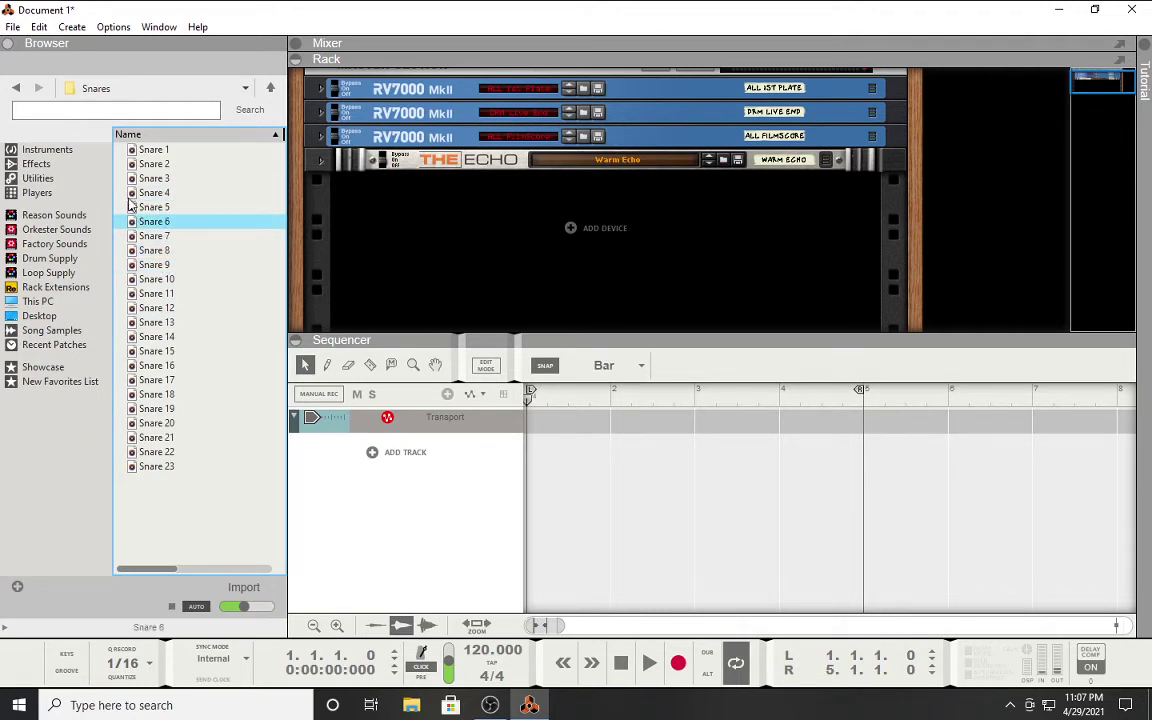
left_click(15, 89)
left_click(15, 89)
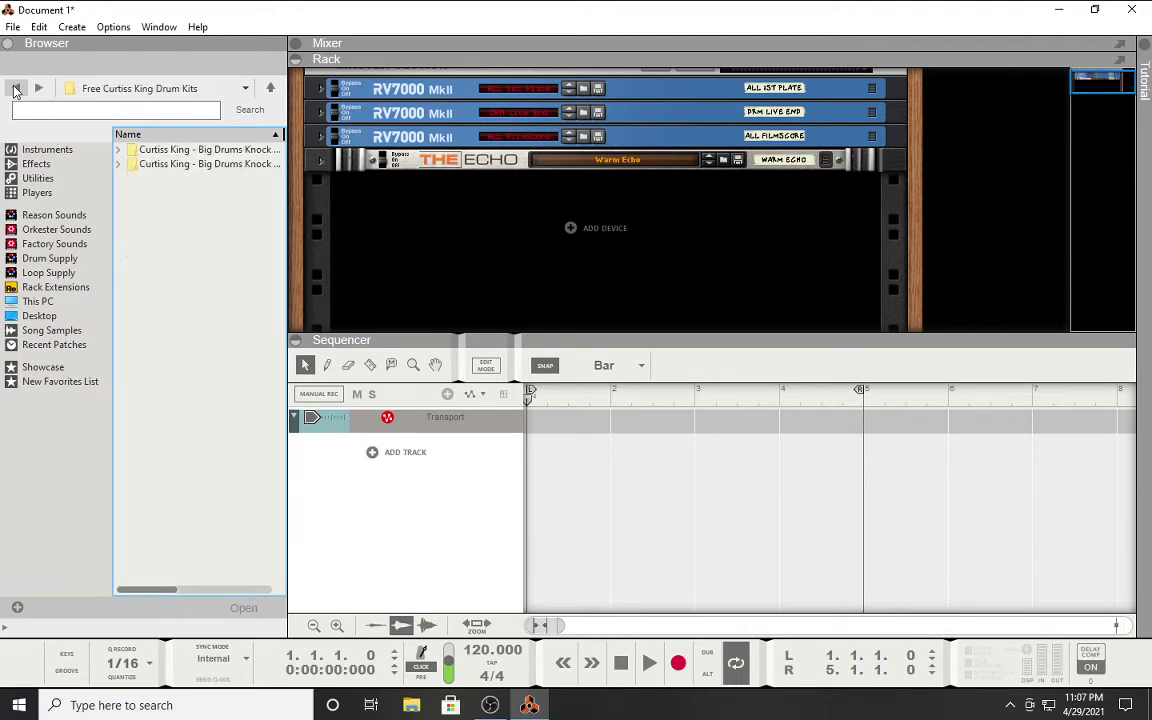
Step: Go back to the Special Drum Kits folder and scroll through its kit folders
left_click(15, 89)
left_click(15, 89)
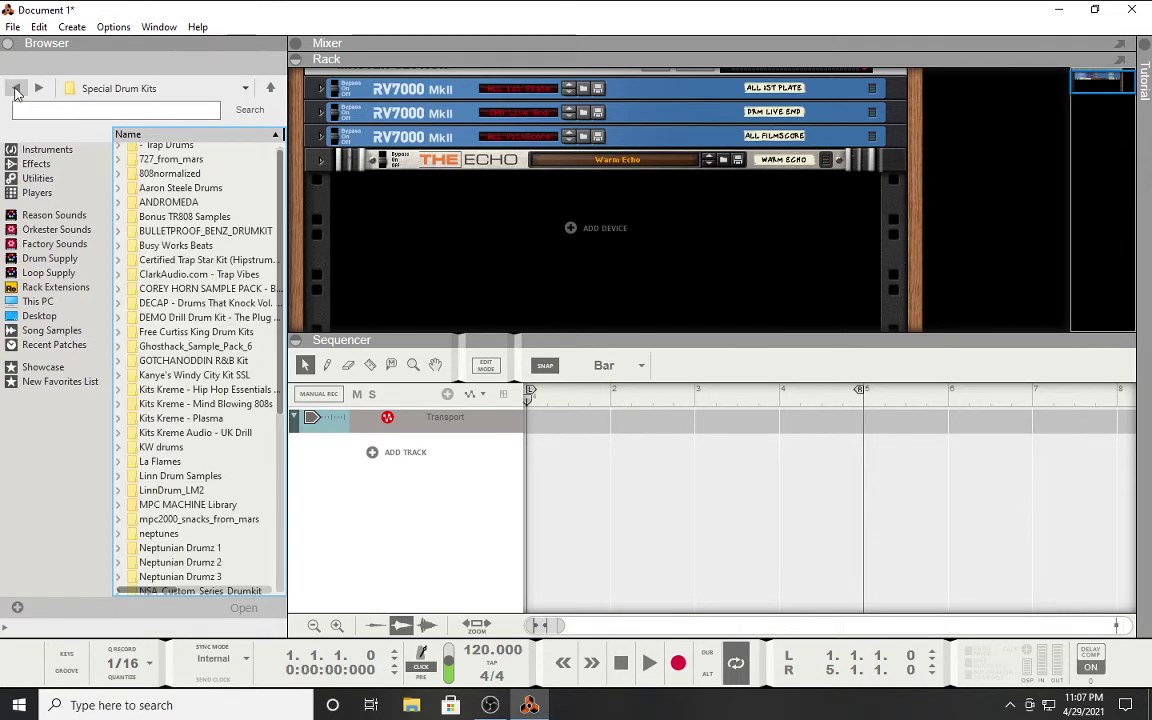
scroll(178, 507, "down", 4)
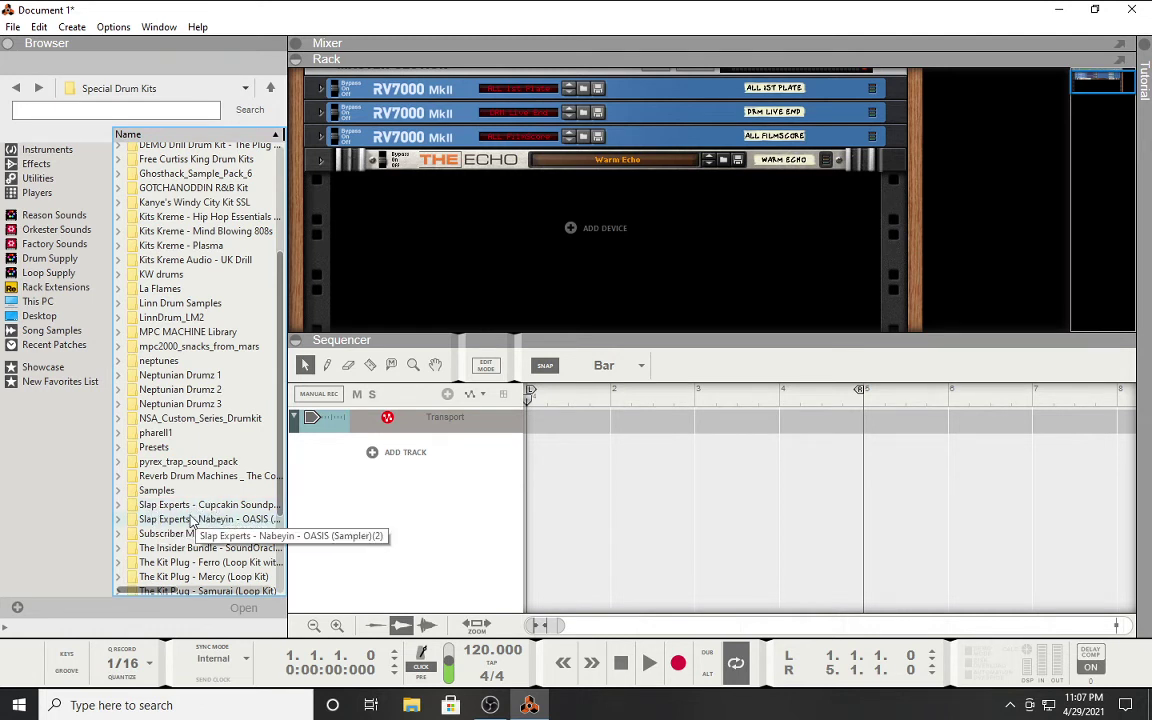
scroll(192, 522, "down", 2)
scroll(188, 485, "down", 1)
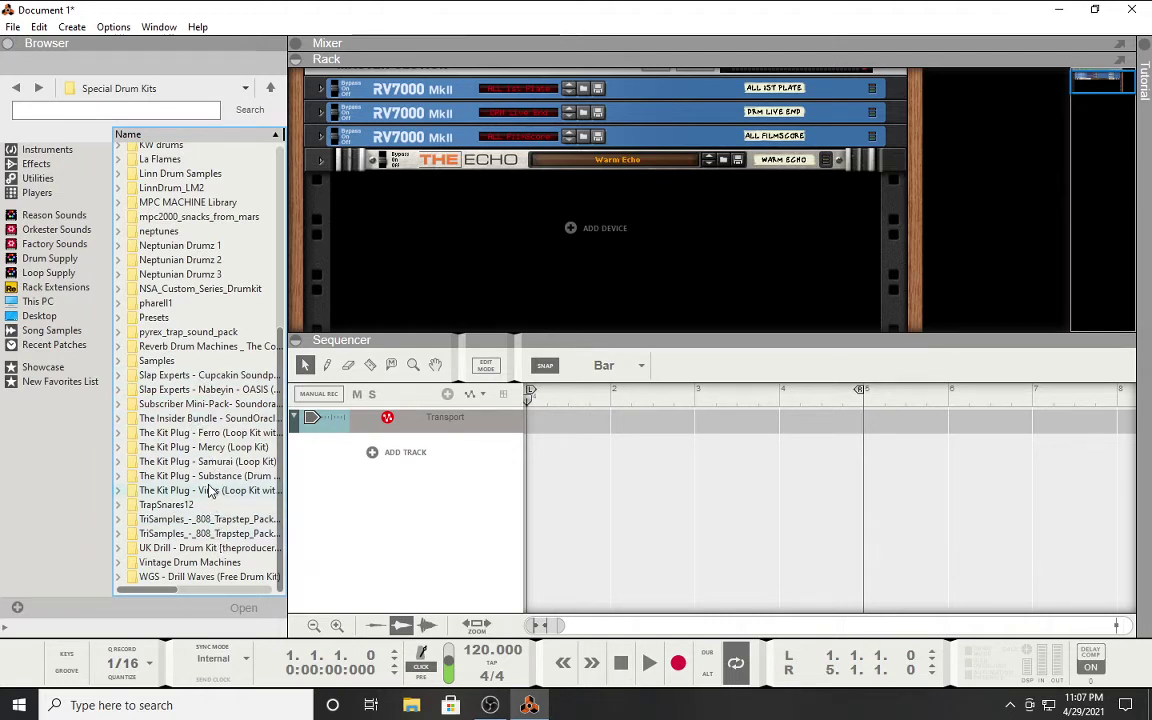
scroll(210, 490, "up", 7)
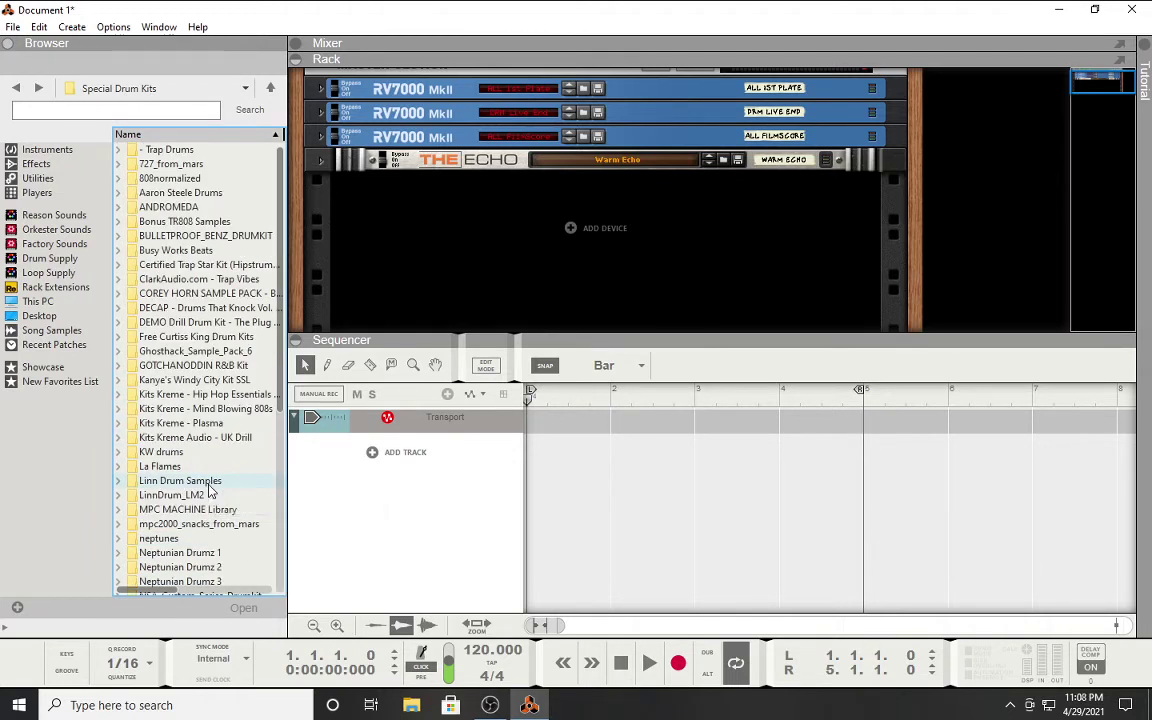
Step: Open the DECAP kit's 808s + Bass folder and preview its 808 patches, including Robust 808 C 2
double_click(188, 279)
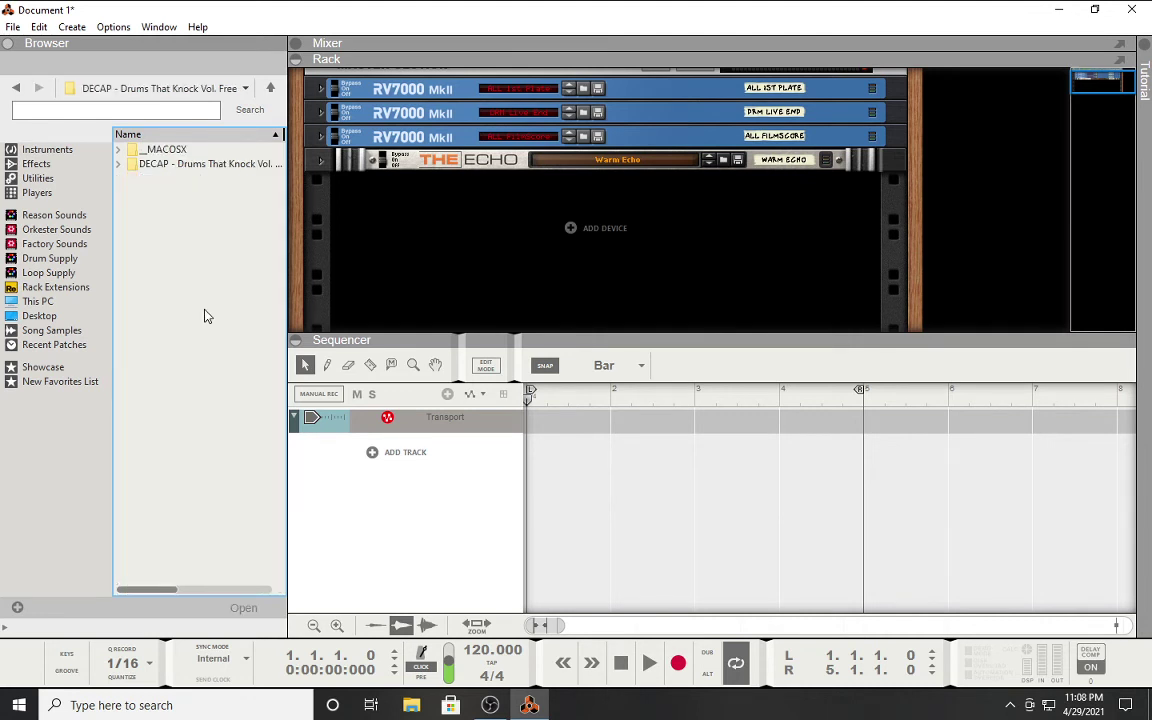
double_click(189, 165)
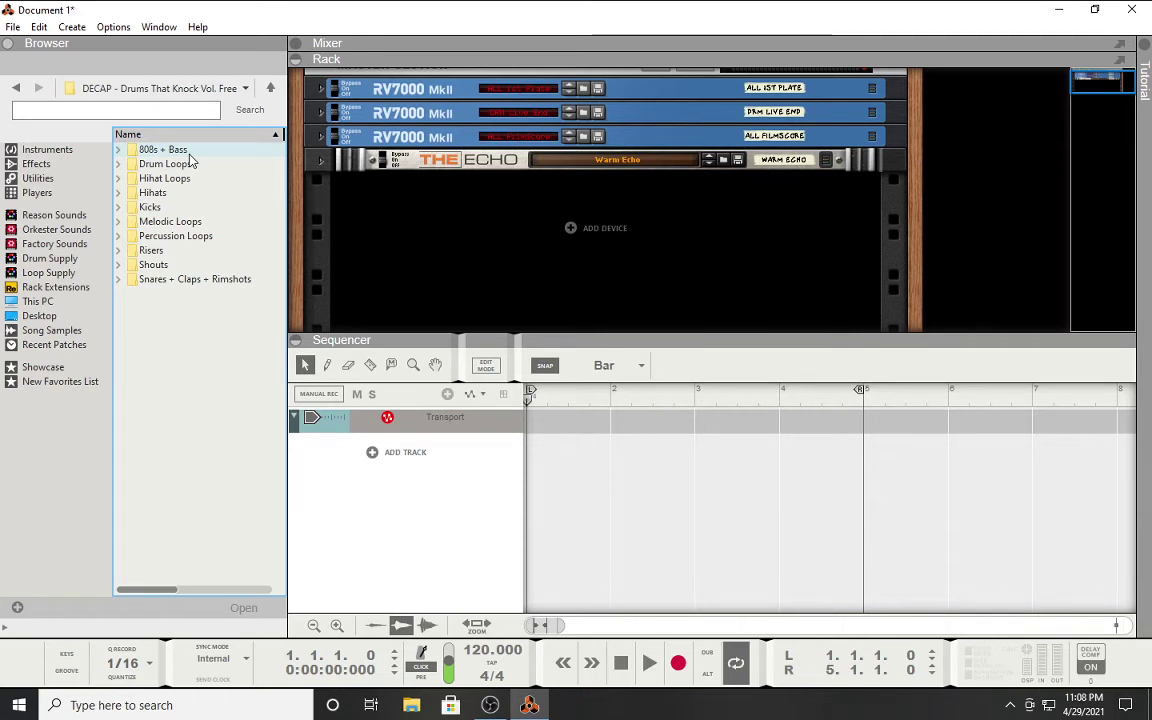
double_click(185, 150)
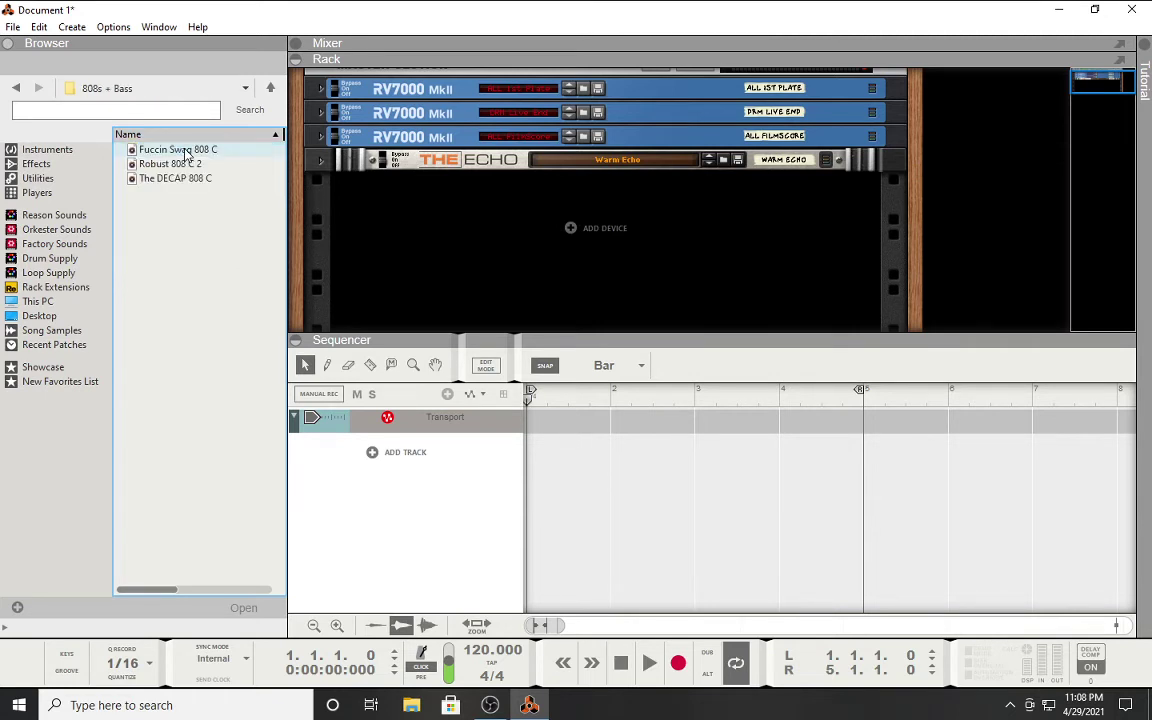
left_click(185, 150)
left_click(178, 164)
left_click(188, 179)
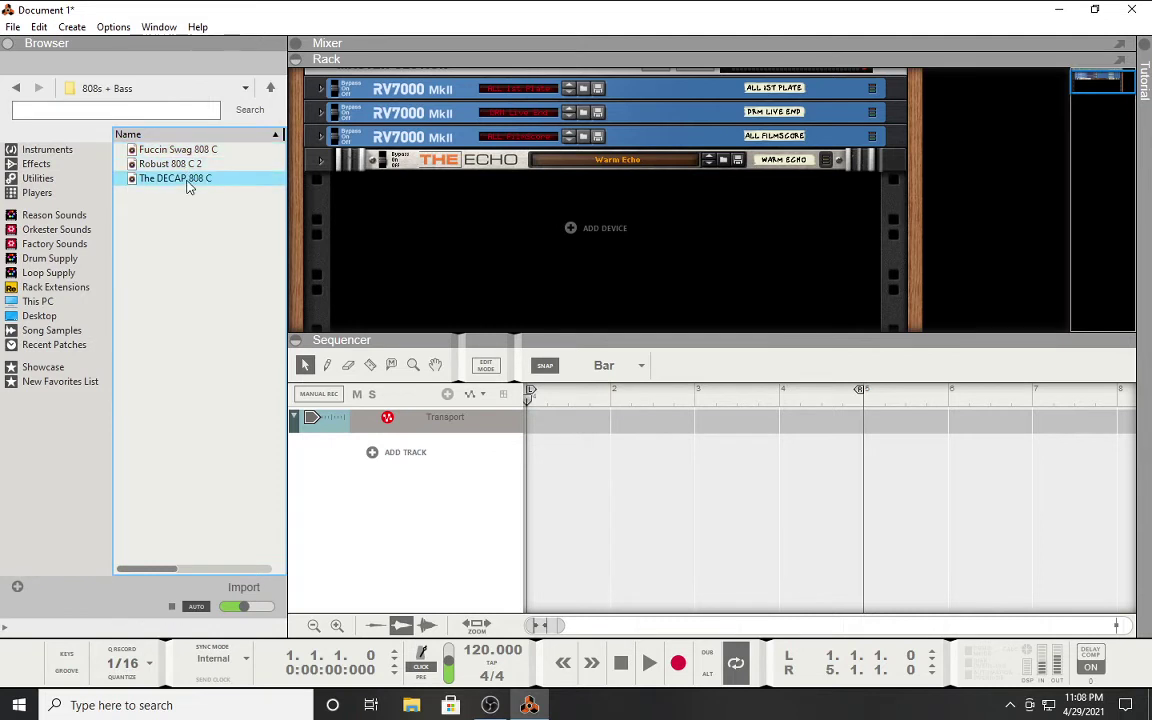
left_click(17, 89)
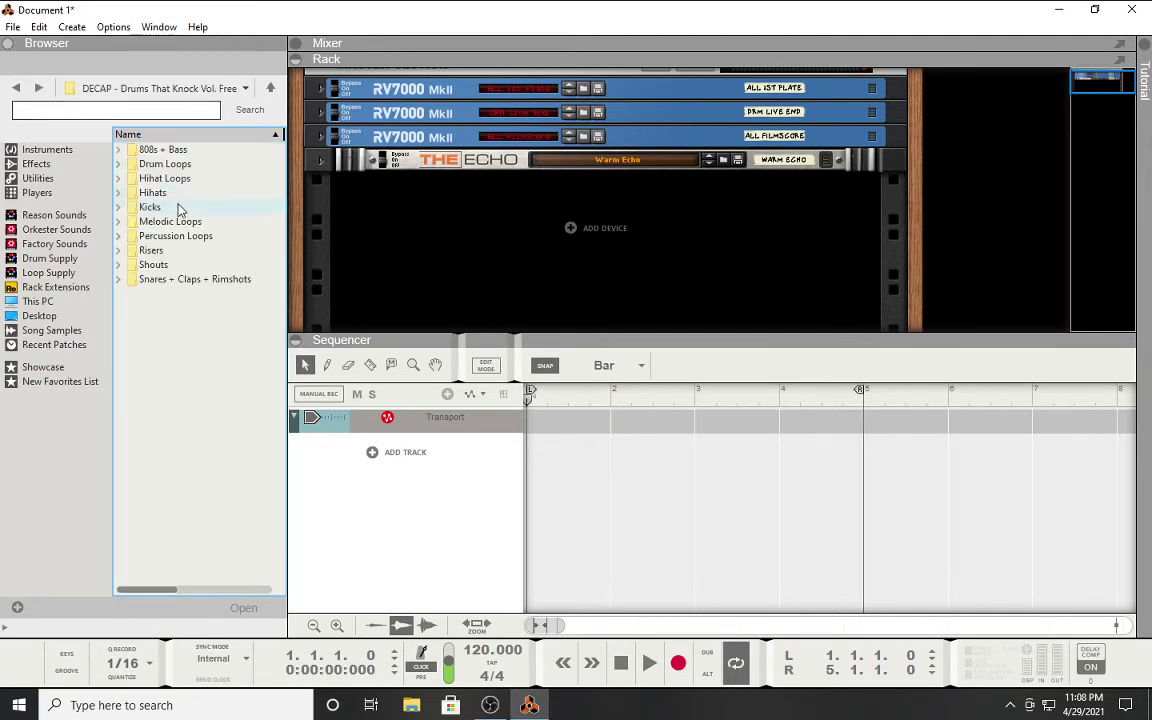
Step: Preview Pisht Snare, Short Rim, Silky Clap, Whatta Rimshot and WONKA Snare in Snares + Claps + Rimshots
double_click(168, 284)
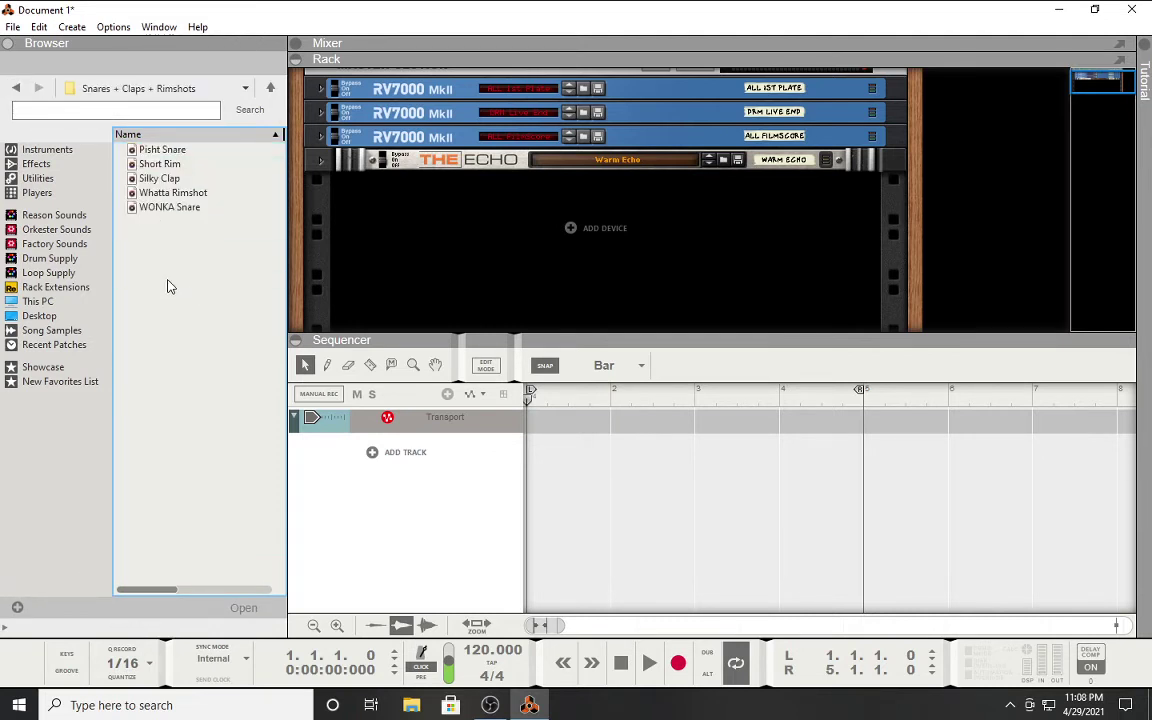
left_click(164, 152)
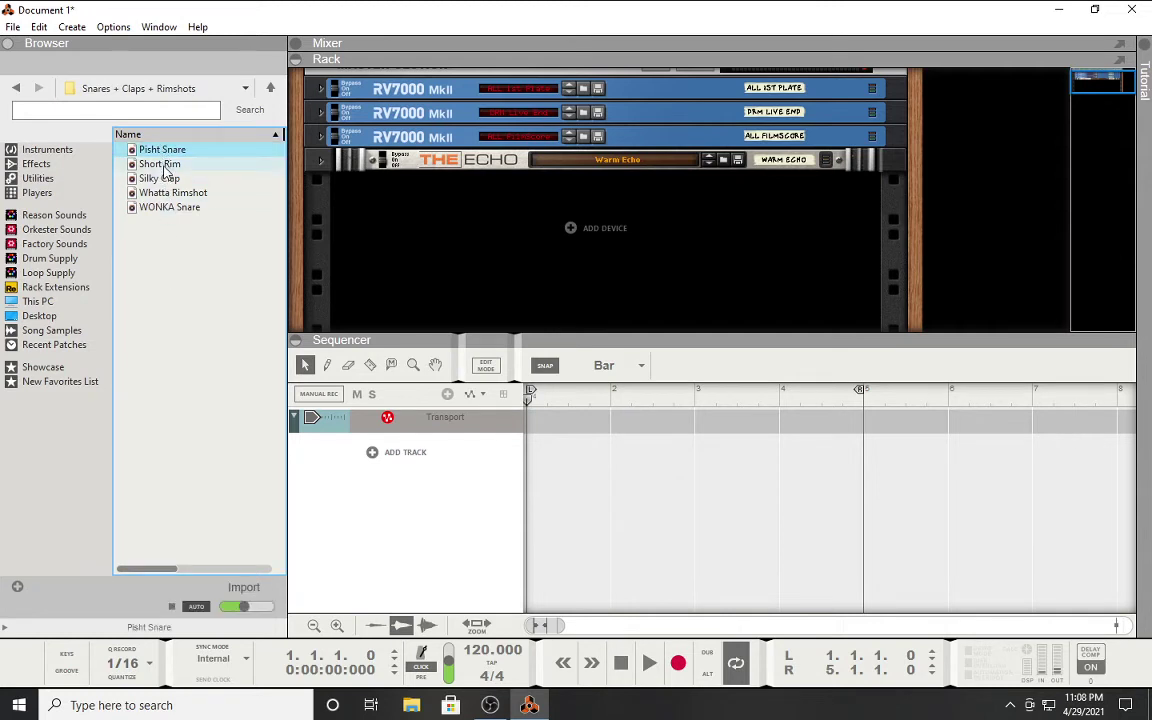
left_click(155, 164)
left_click(156, 177)
left_click(175, 193)
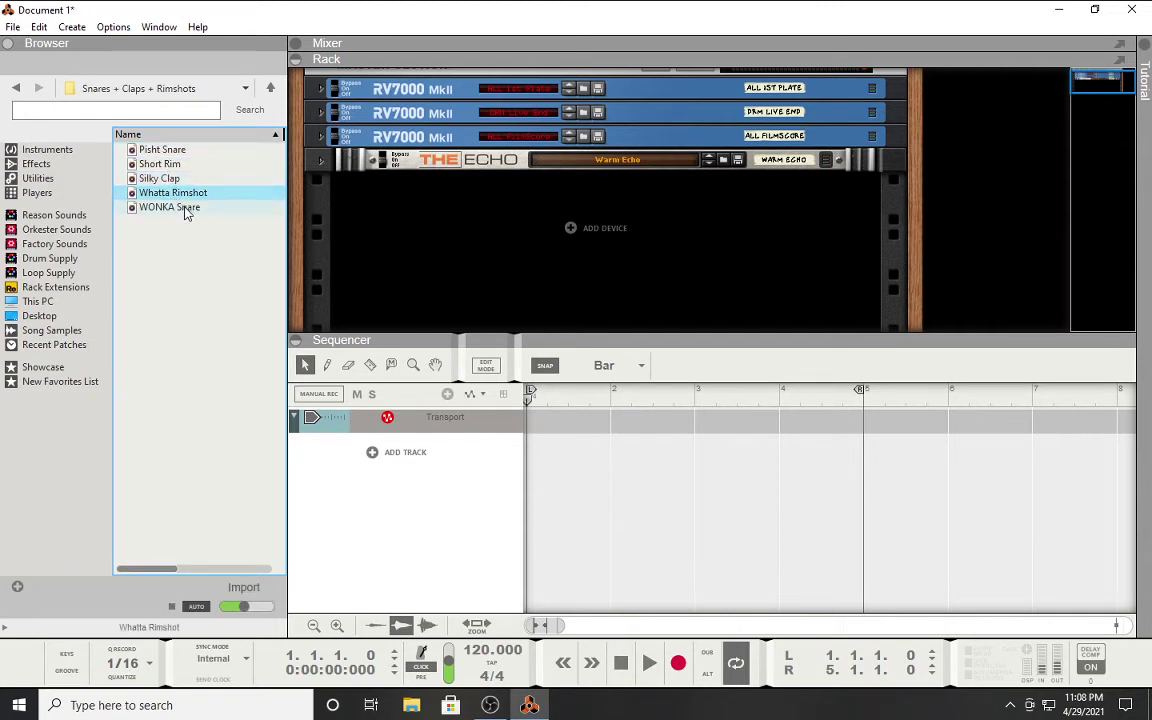
left_click(172, 207)
left_click(18, 90)
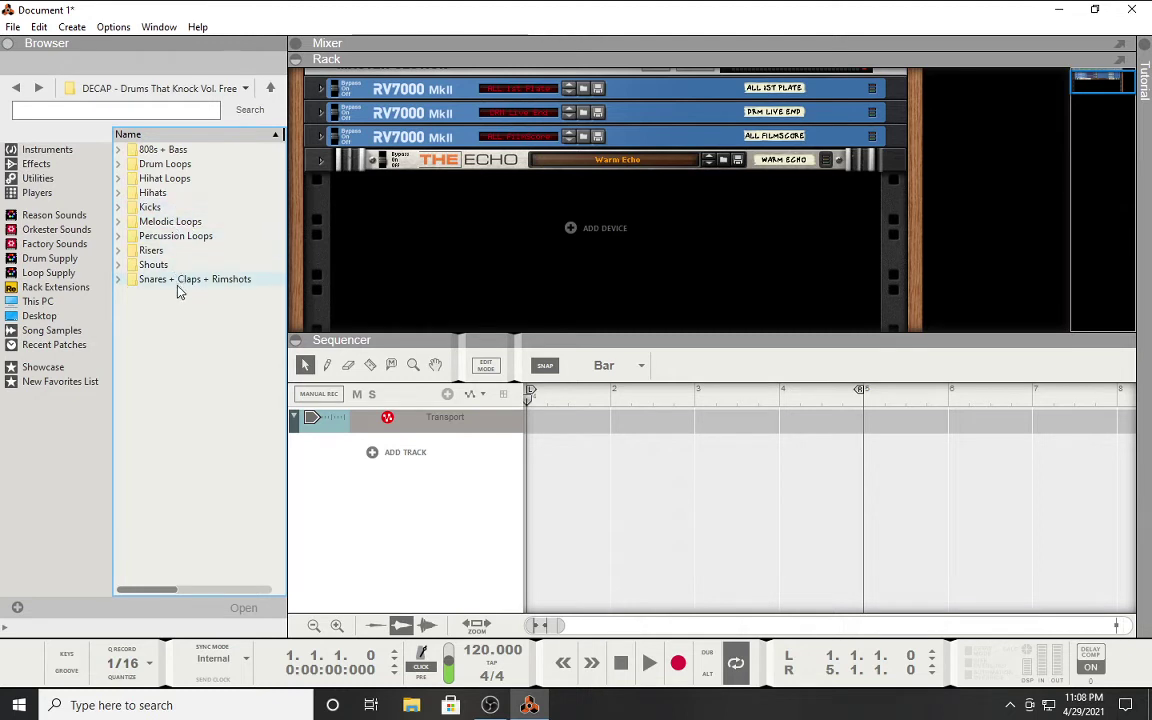
Step: Preview the Kicks folder's samples, including Triage Kick, then go up to the kit's parent folder
double_click(160, 208)
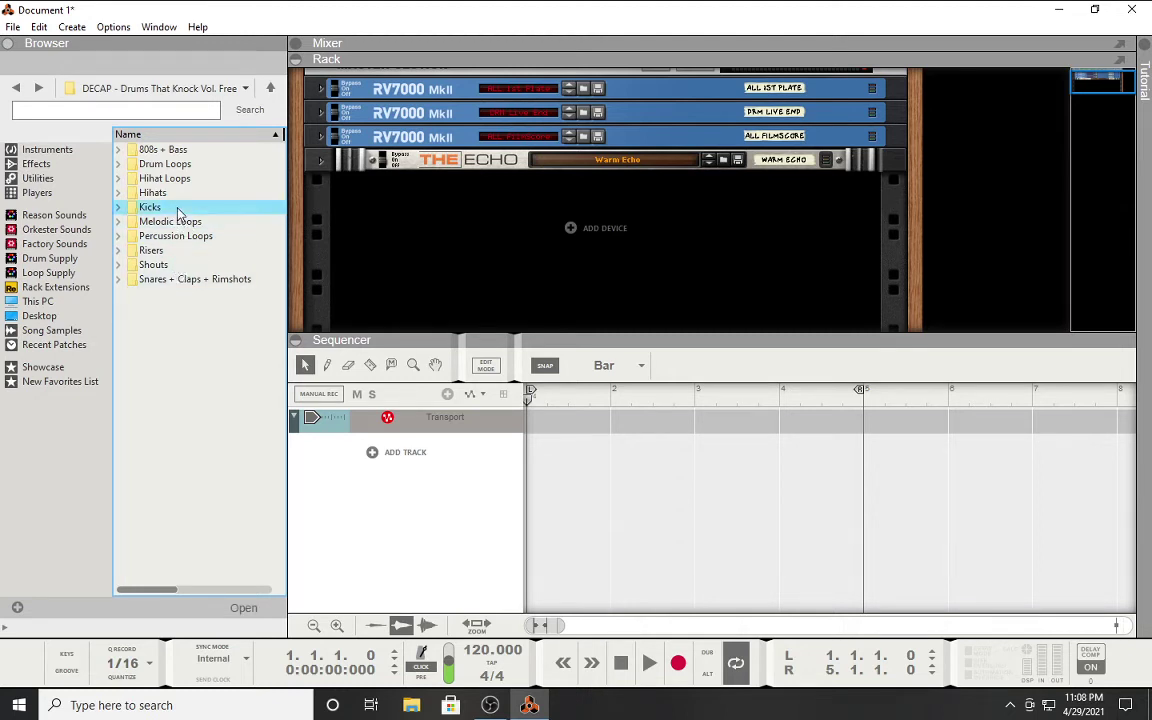
left_click(173, 178)
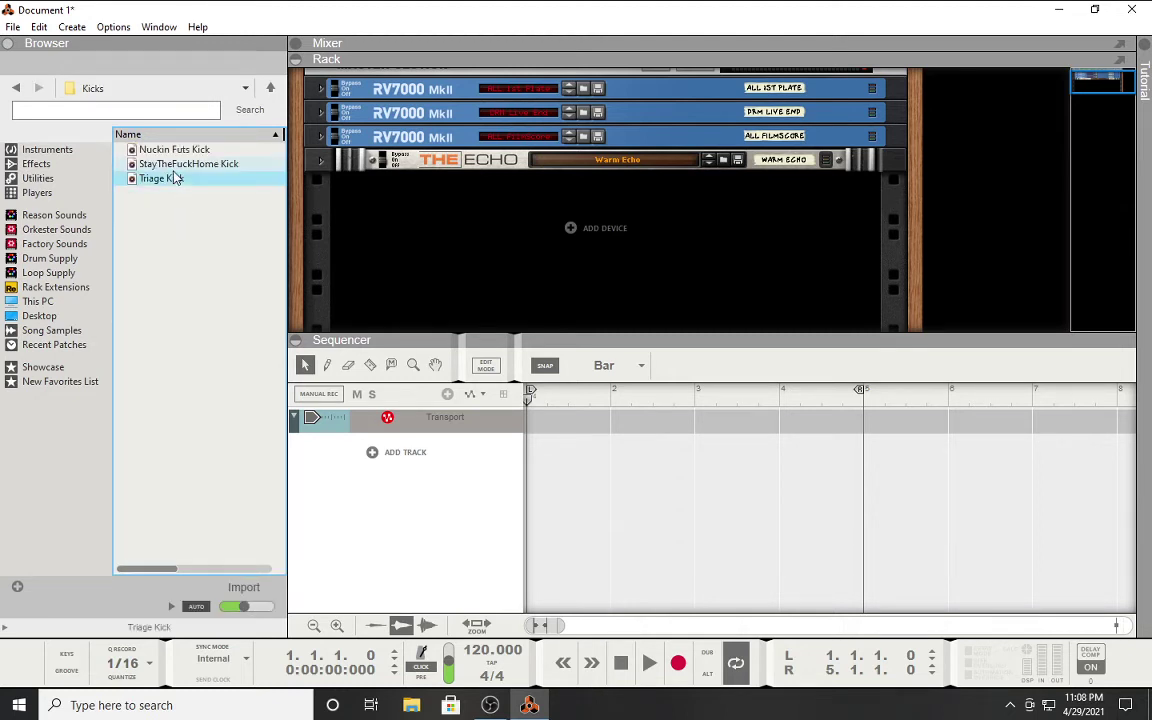
left_click(170, 163)
left_click(175, 150)
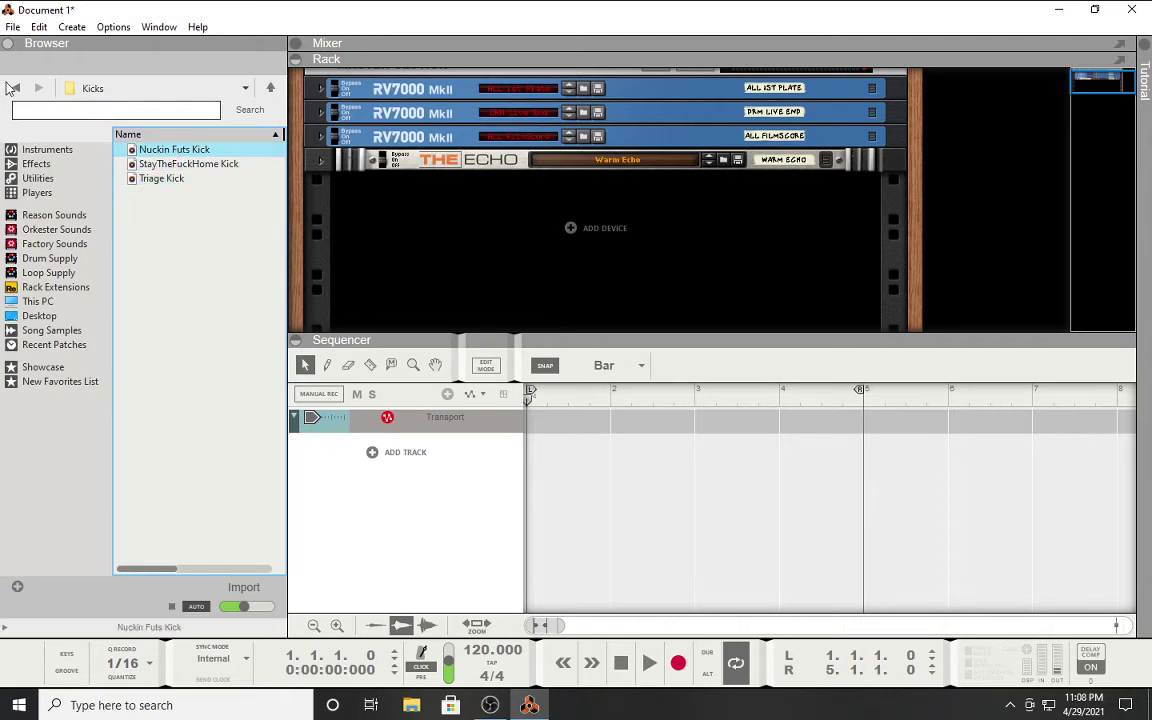
left_click(17, 88)
left_click(26, 90)
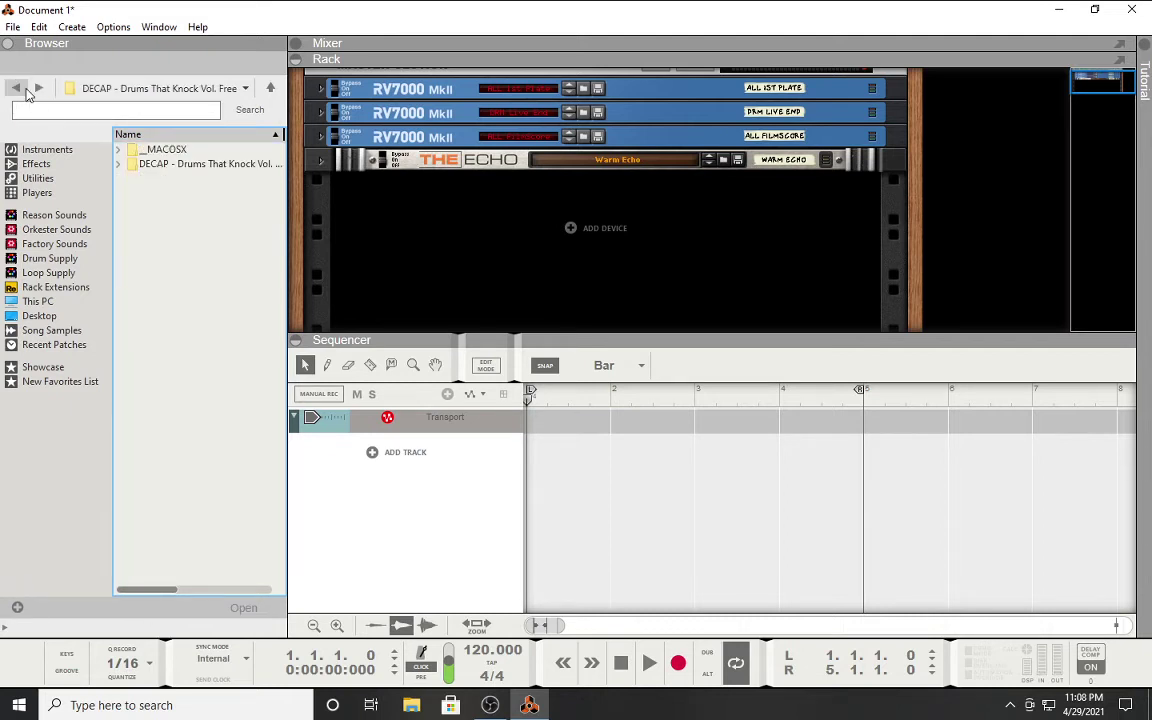
Step: Return to Special Drum Kits and scroll through its drum kit folders
left_click(26, 90)
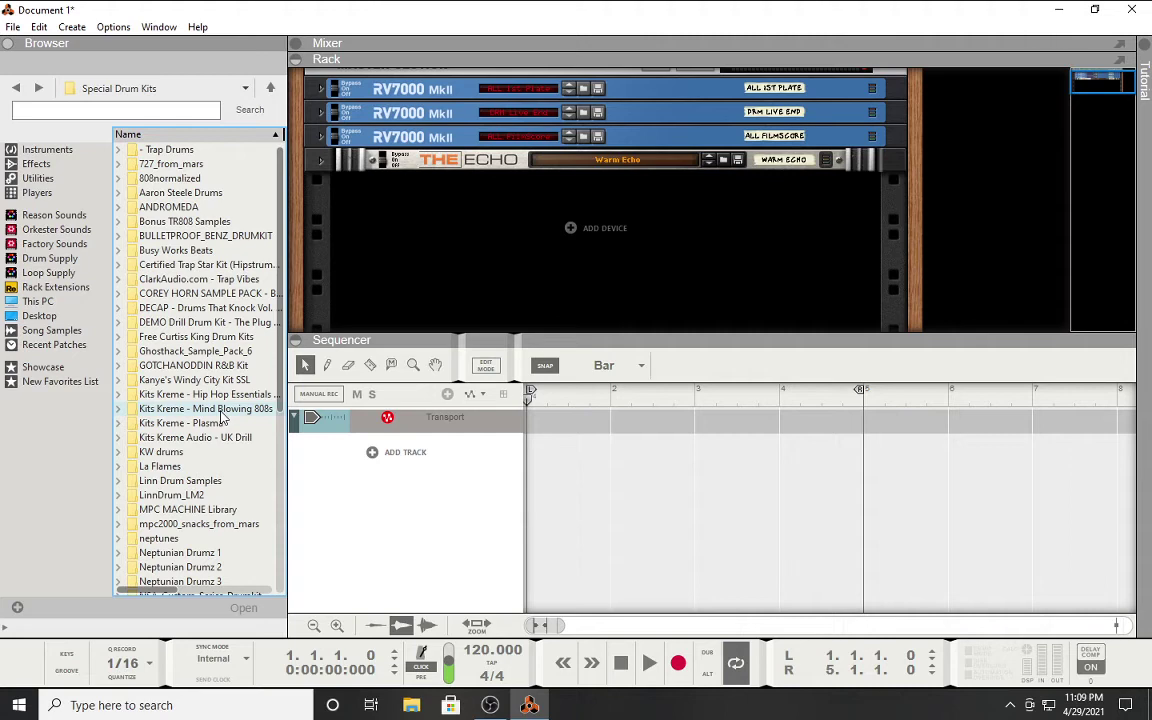
scroll(222, 420, "down", 7)
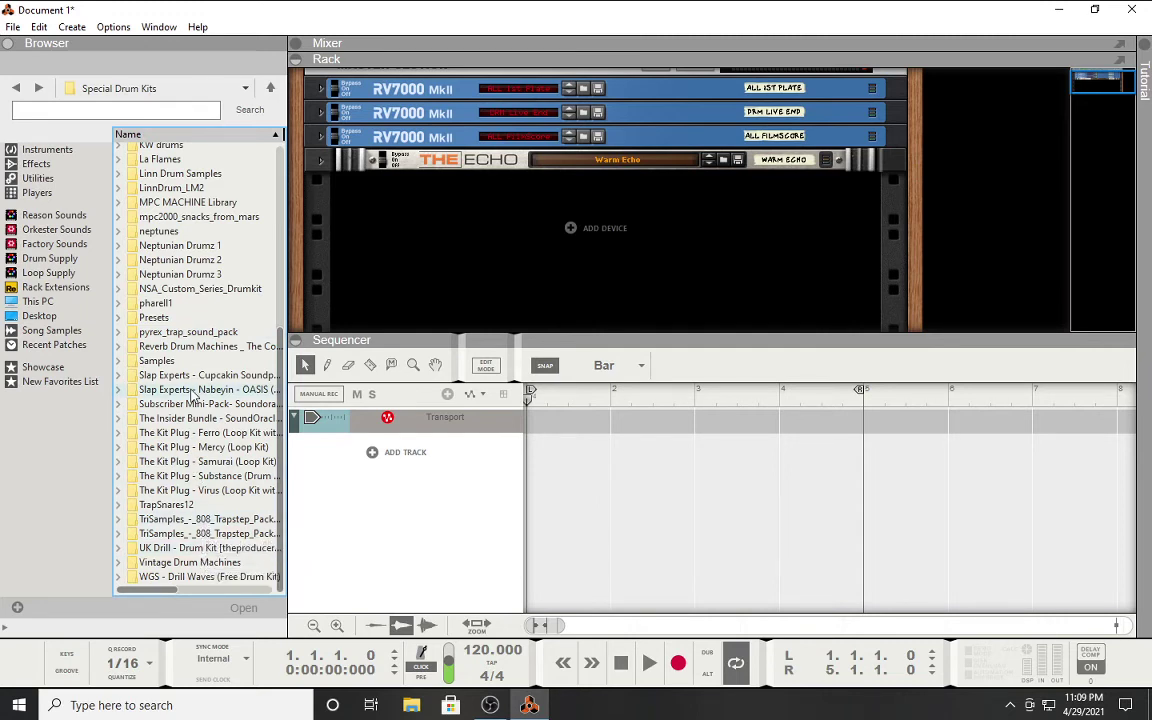
scroll(200, 470, "up", 4)
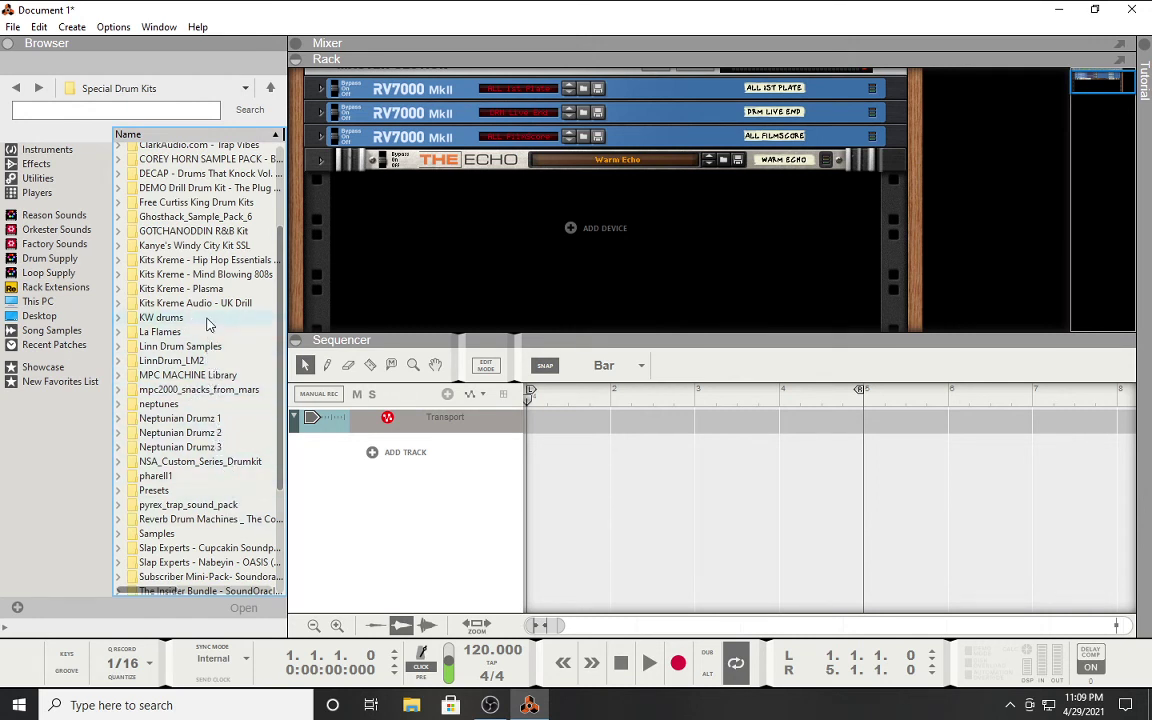
scroll(208, 325, "up", 2)
scroll(208, 325, "down", 3)
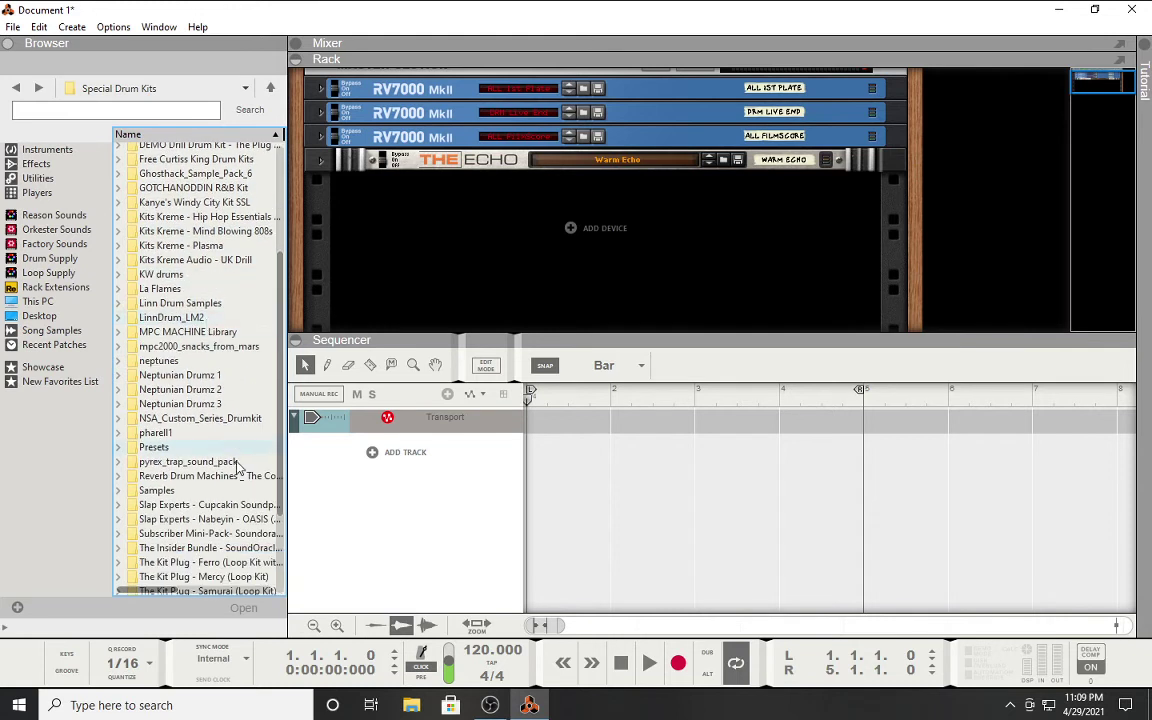
left_click(125, 113)
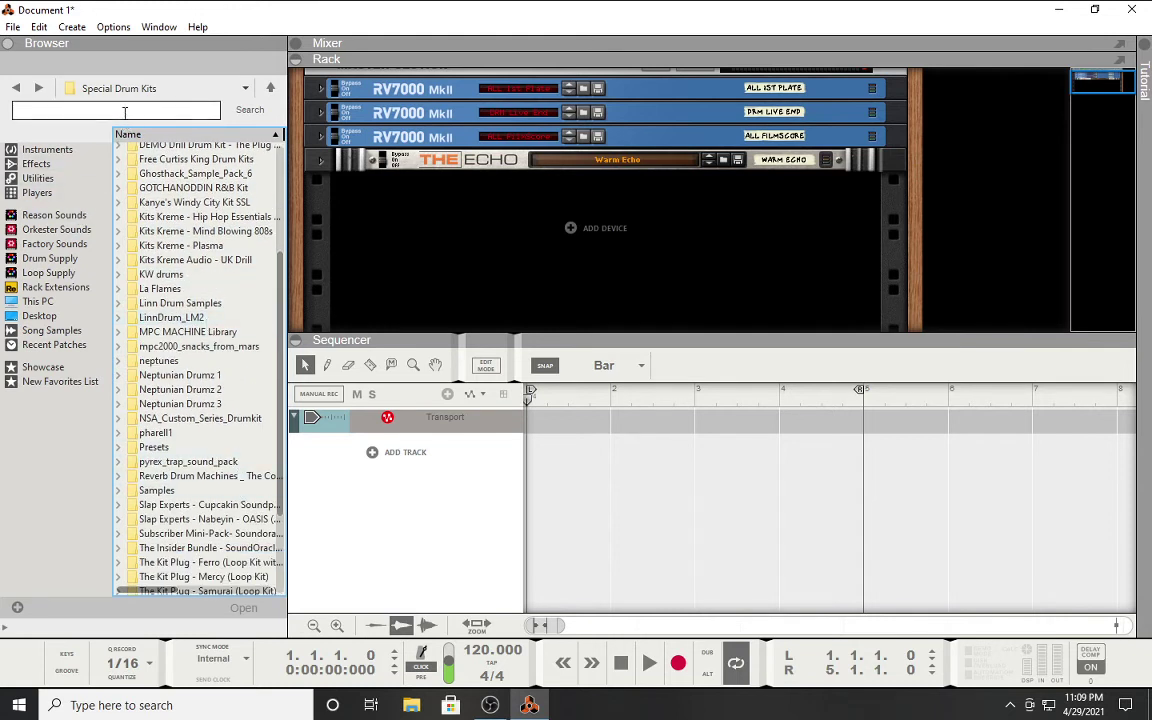
Step: Search the Special Drum Kits folder for 'insider' and scroll through the scanning results
type("ins")
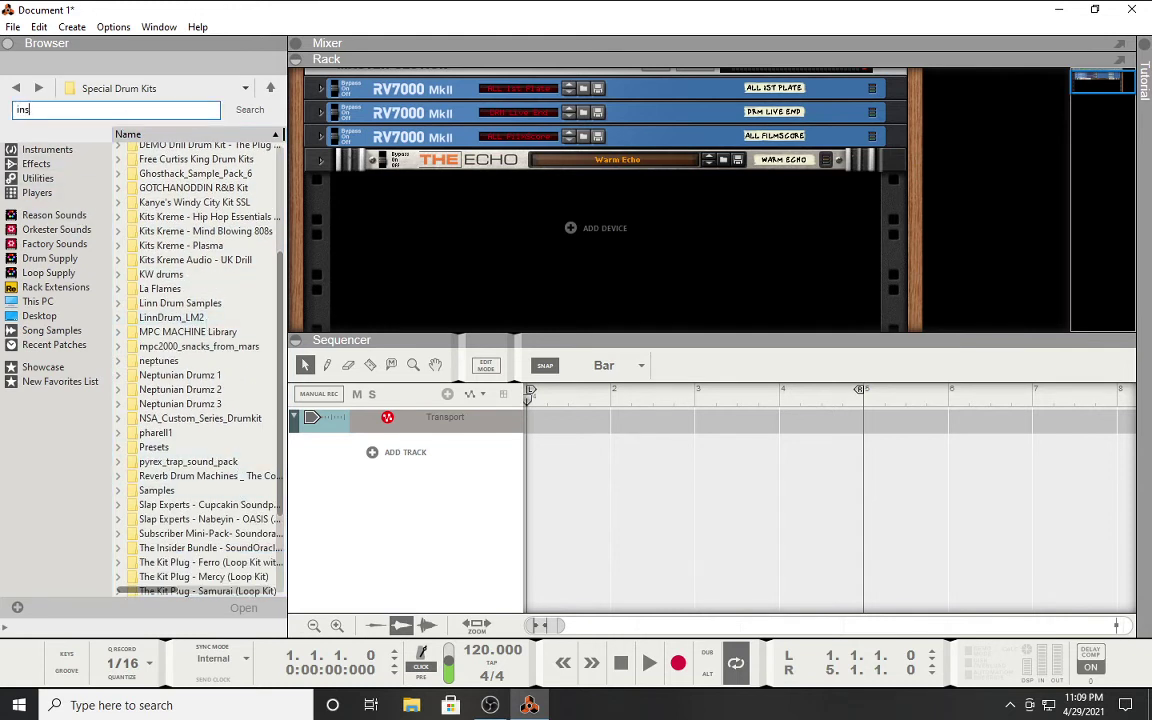
type("ider")
key("Return")
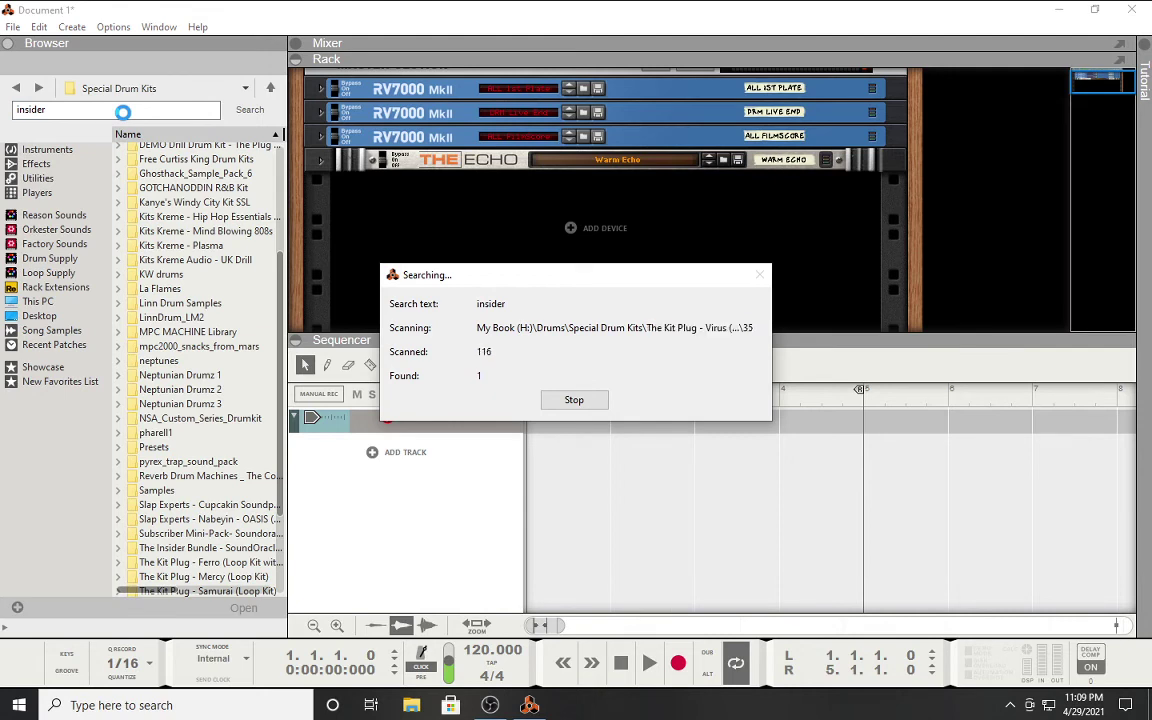
scroll(205, 267, "down", 2)
scroll(205, 267, "down", 2)
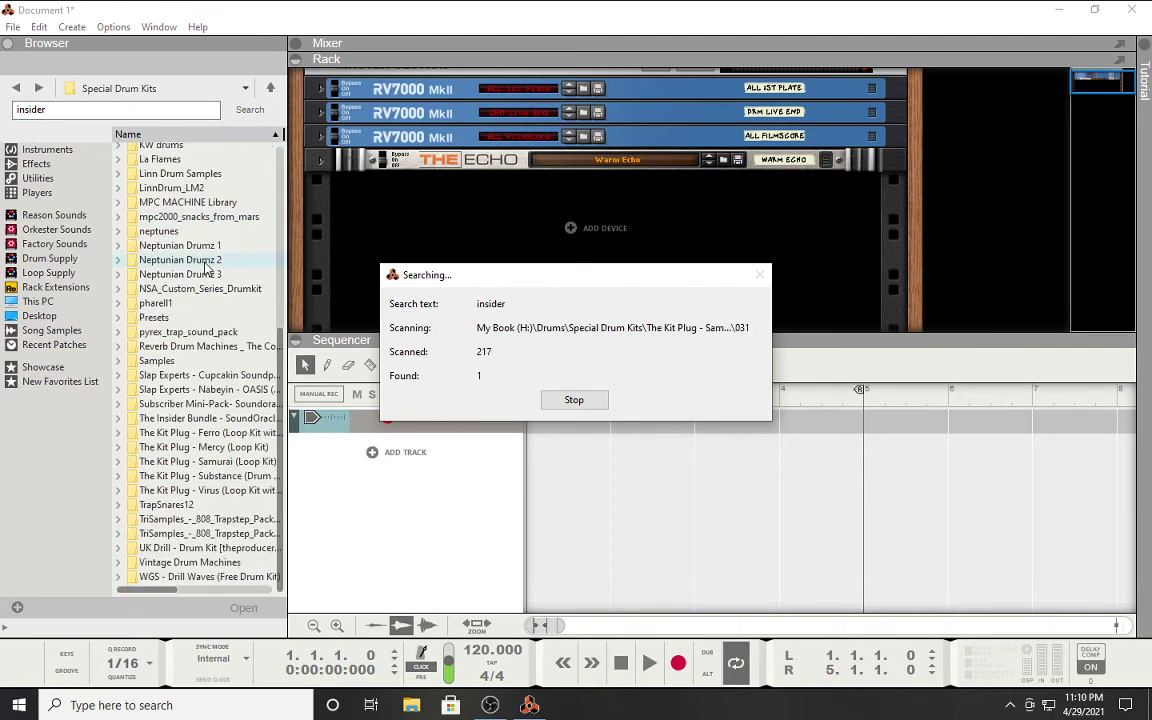
scroll(205, 267, "up", 3)
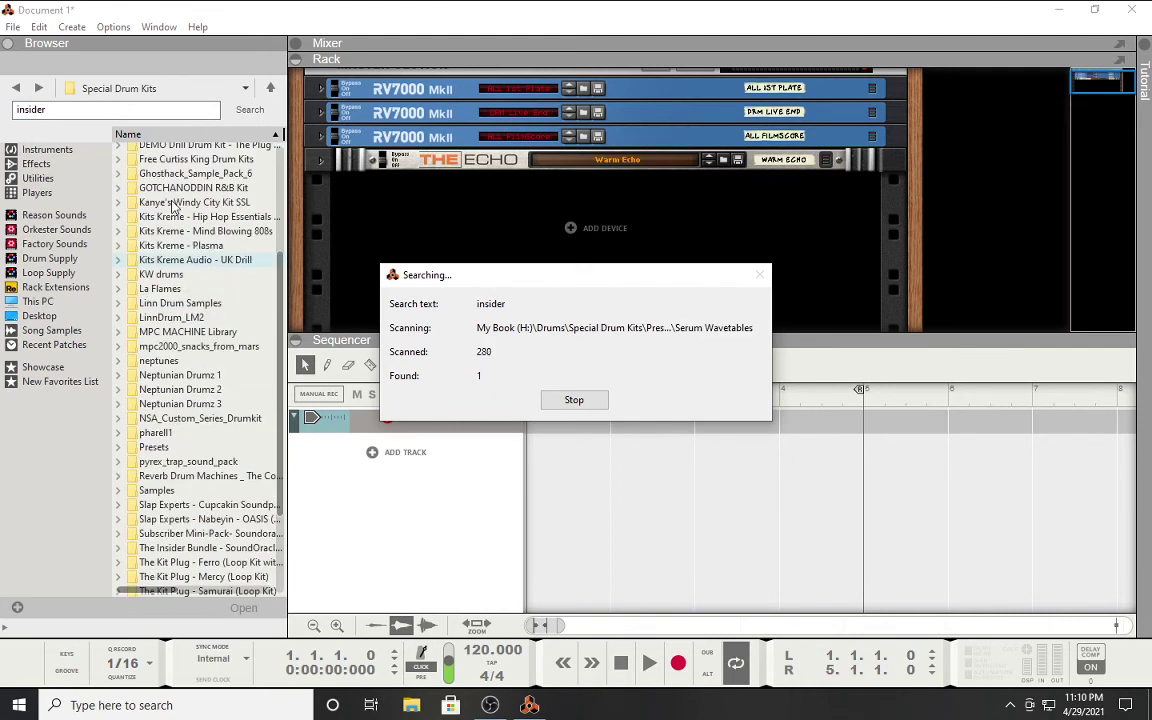
scroll(173, 212, "up", 1)
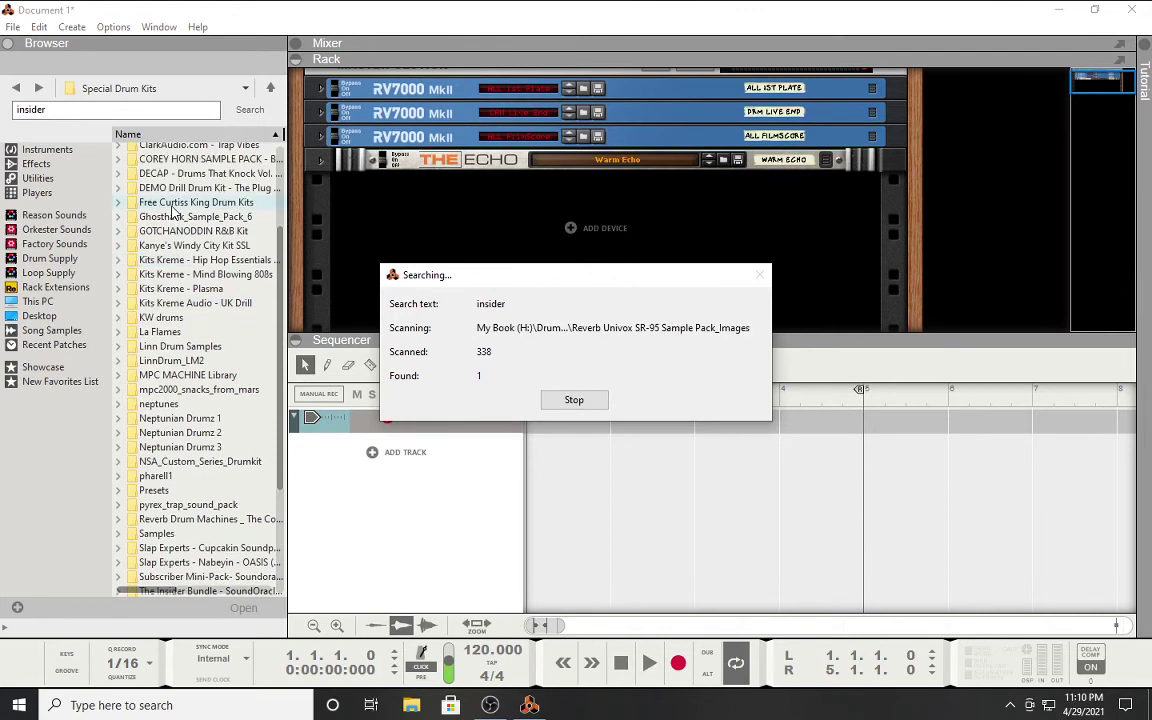
scroll(185, 260, "down", 3)
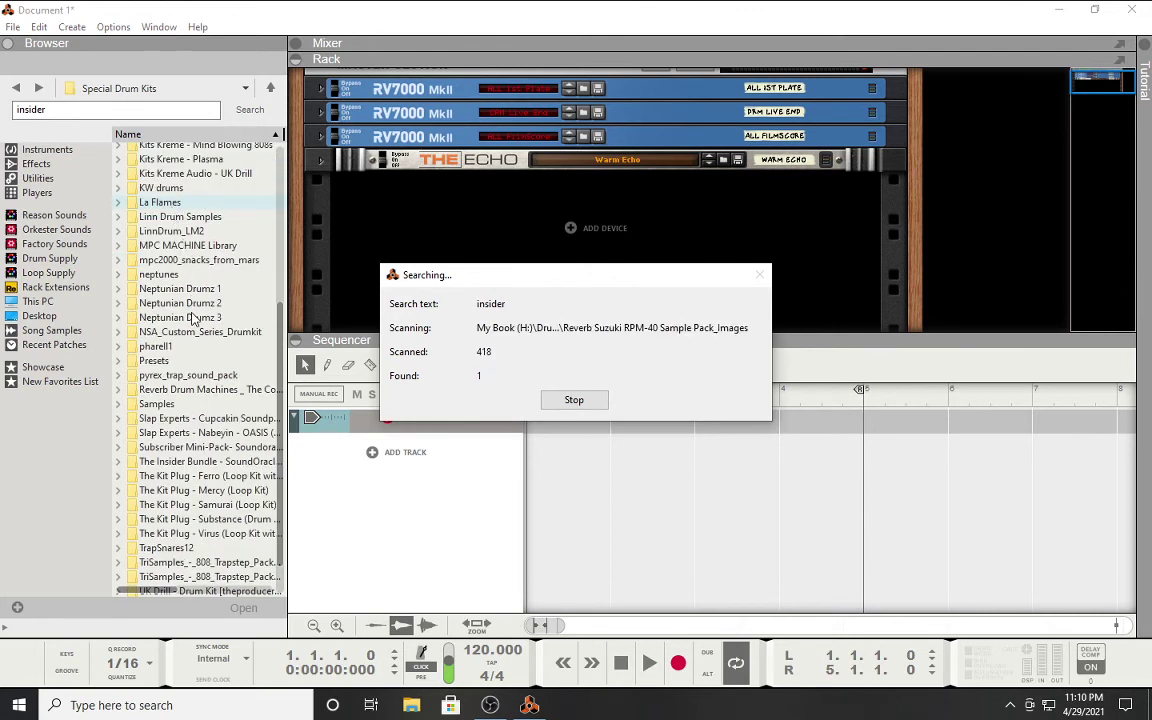
scroll(193, 300, "down", 1)
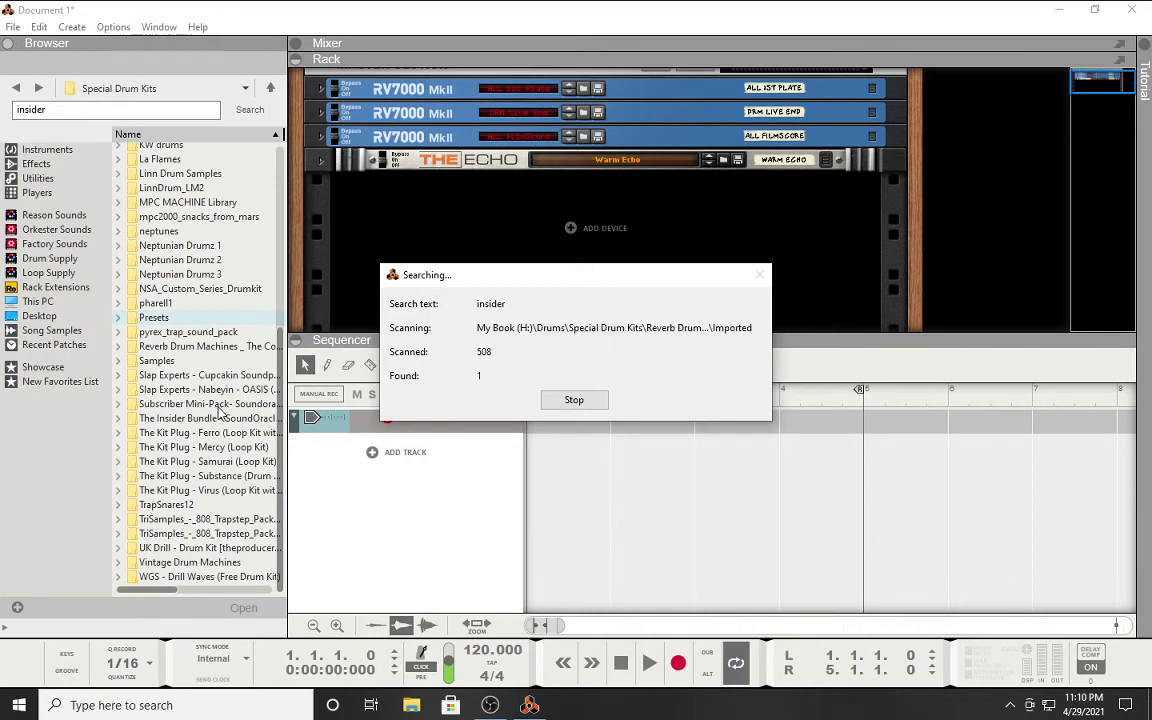
Step: Stop the search and open The Insider Bundle's Bando Kit Snares folder
left_click(573, 400)
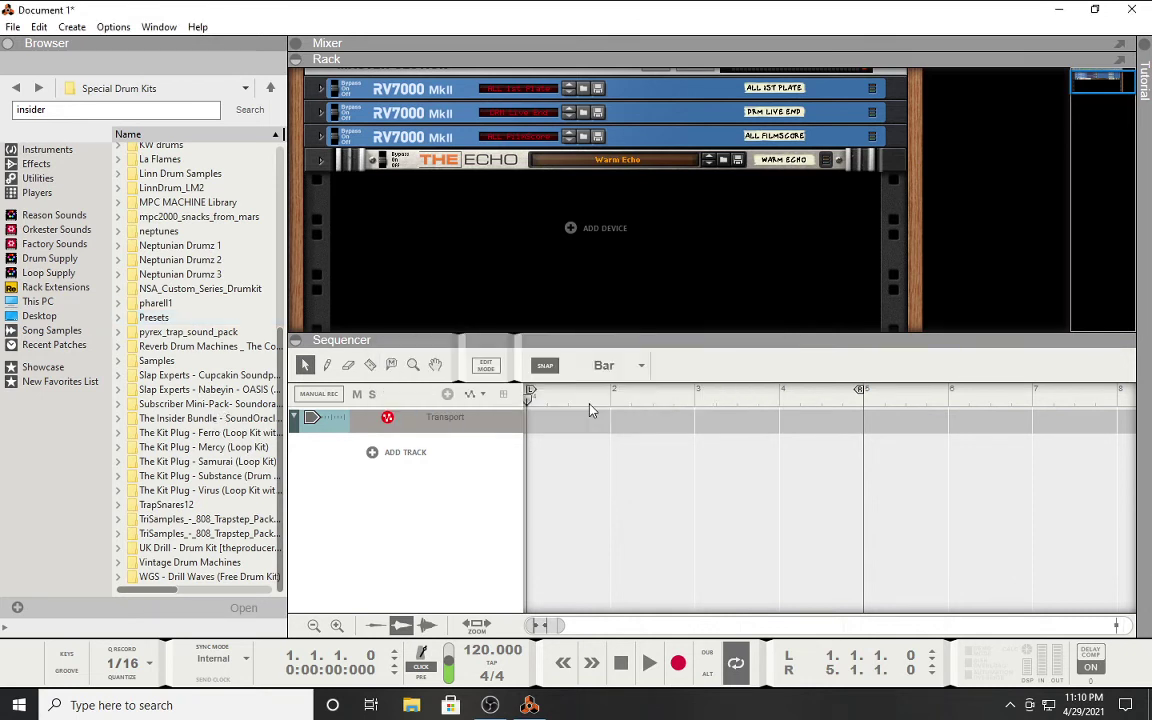
double_click(170, 152)
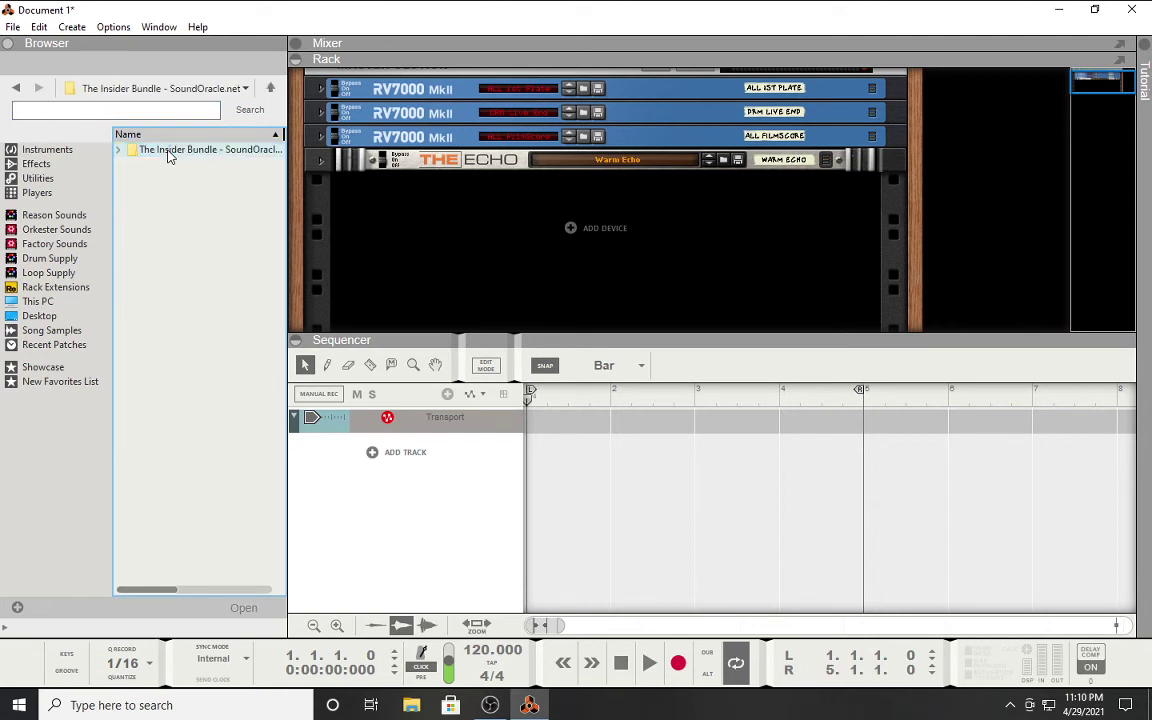
double_click(207, 157)
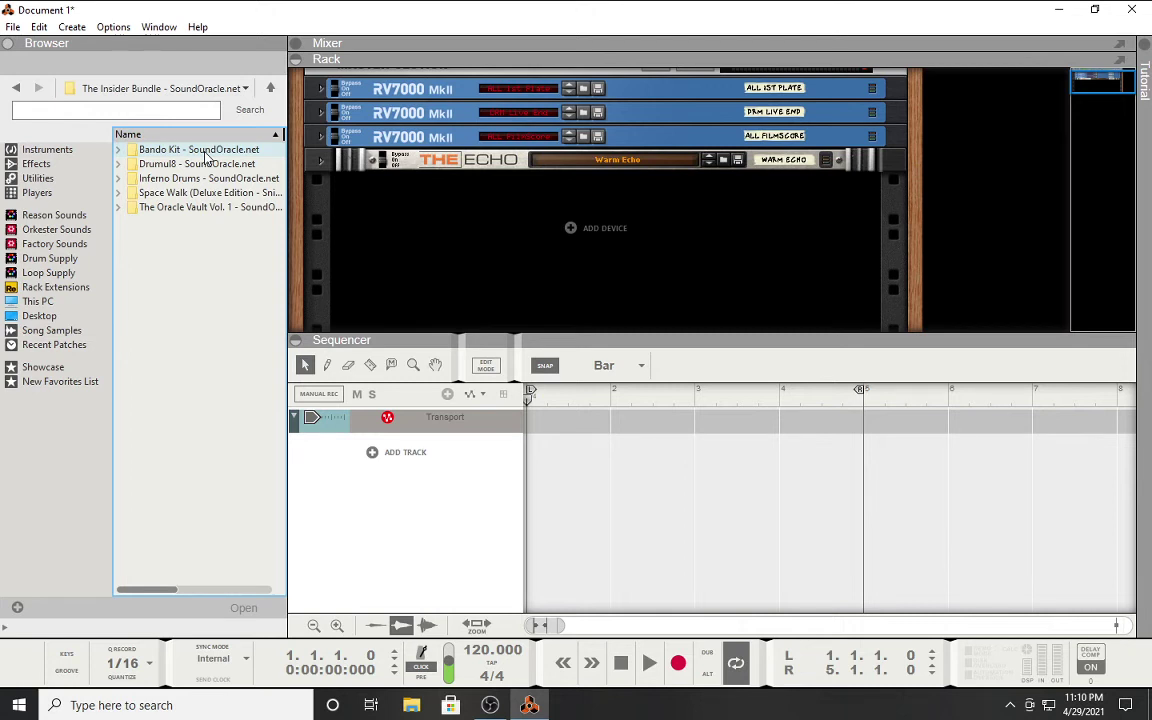
double_click(215, 152)
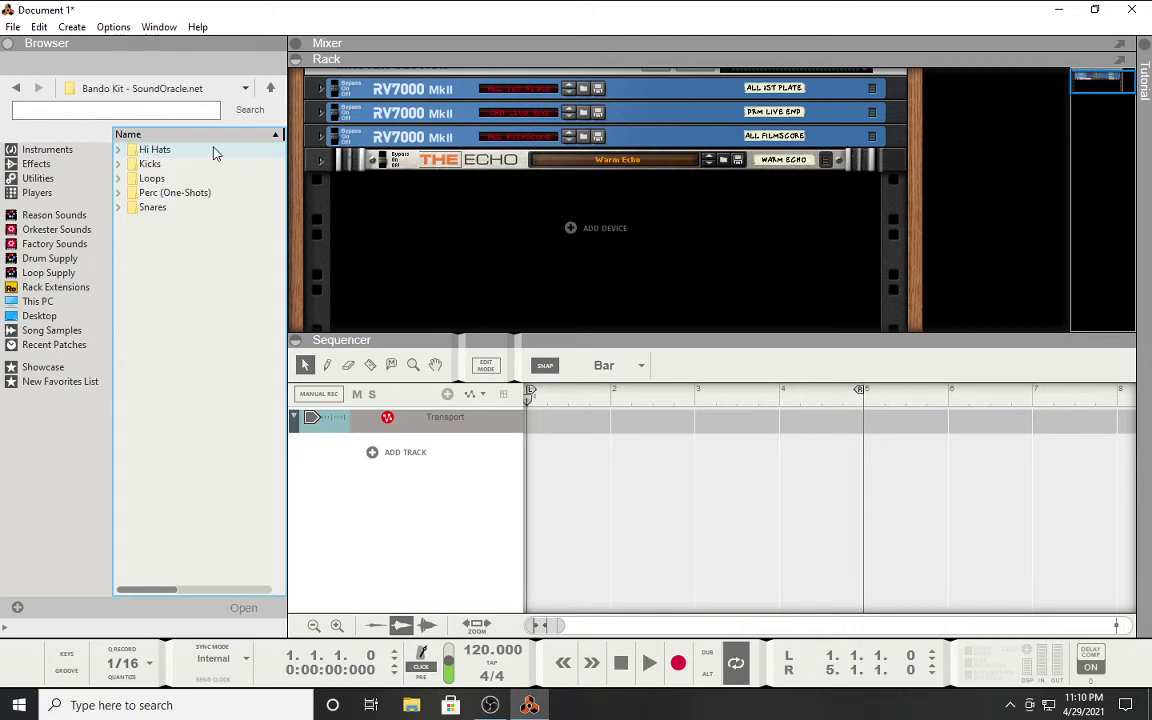
double_click(155, 208)
Step: Preview three Bando claps and snares 3D Trap, Her Favorite and Hitta, then go back twice
left_click(160, 149)
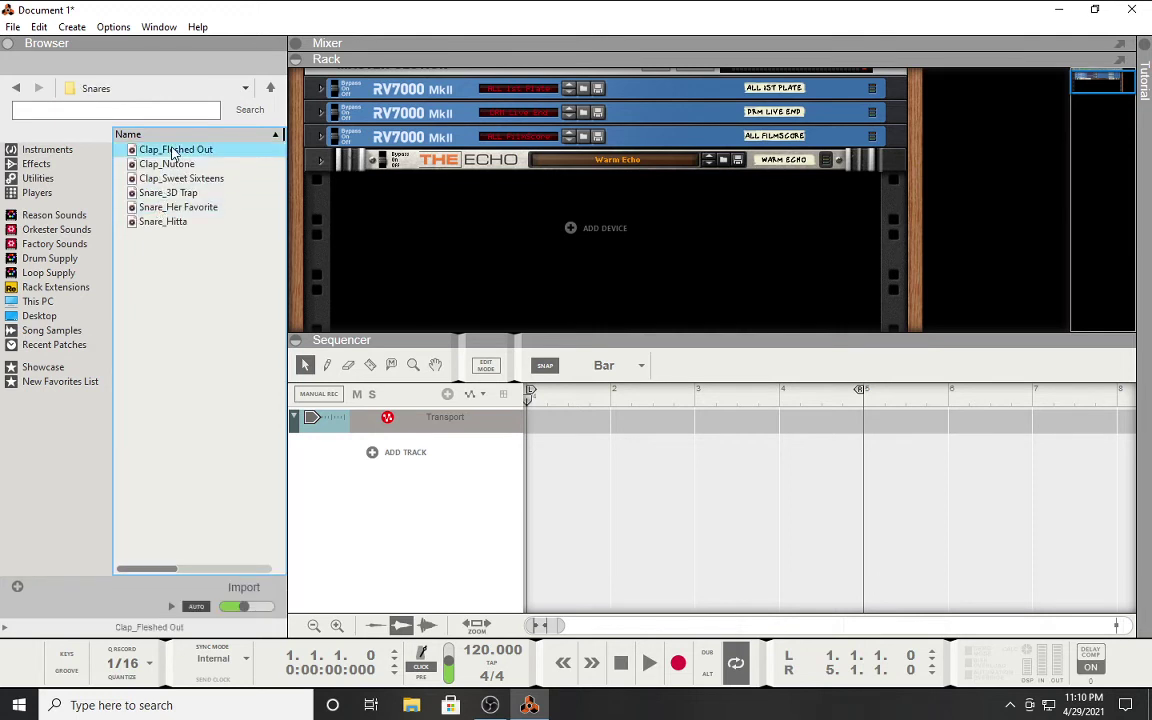
left_click(162, 163)
left_click(176, 179)
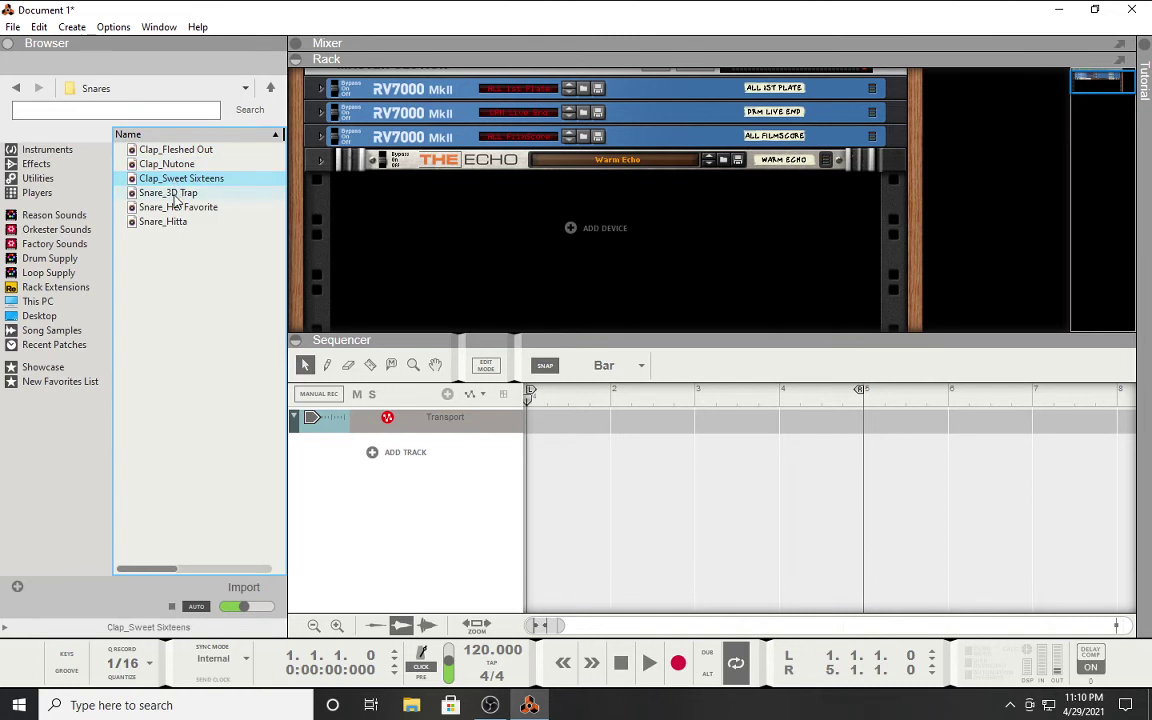
left_click(172, 192)
left_click(173, 207)
left_click(174, 222)
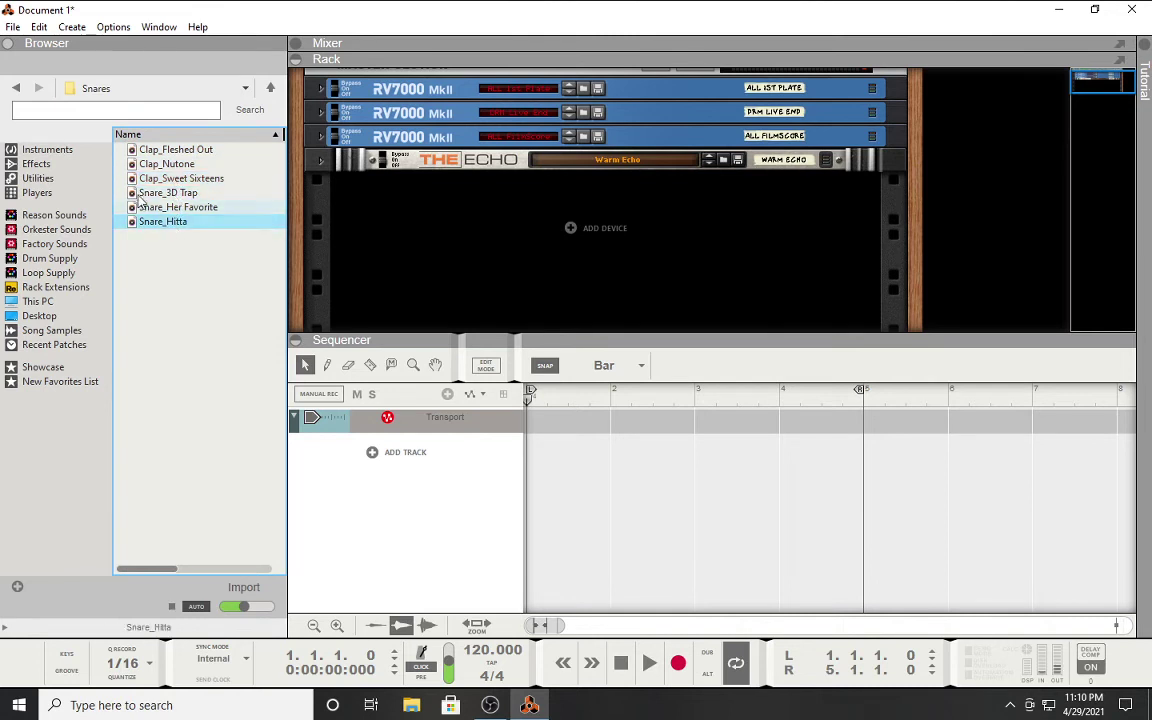
left_click(15, 89)
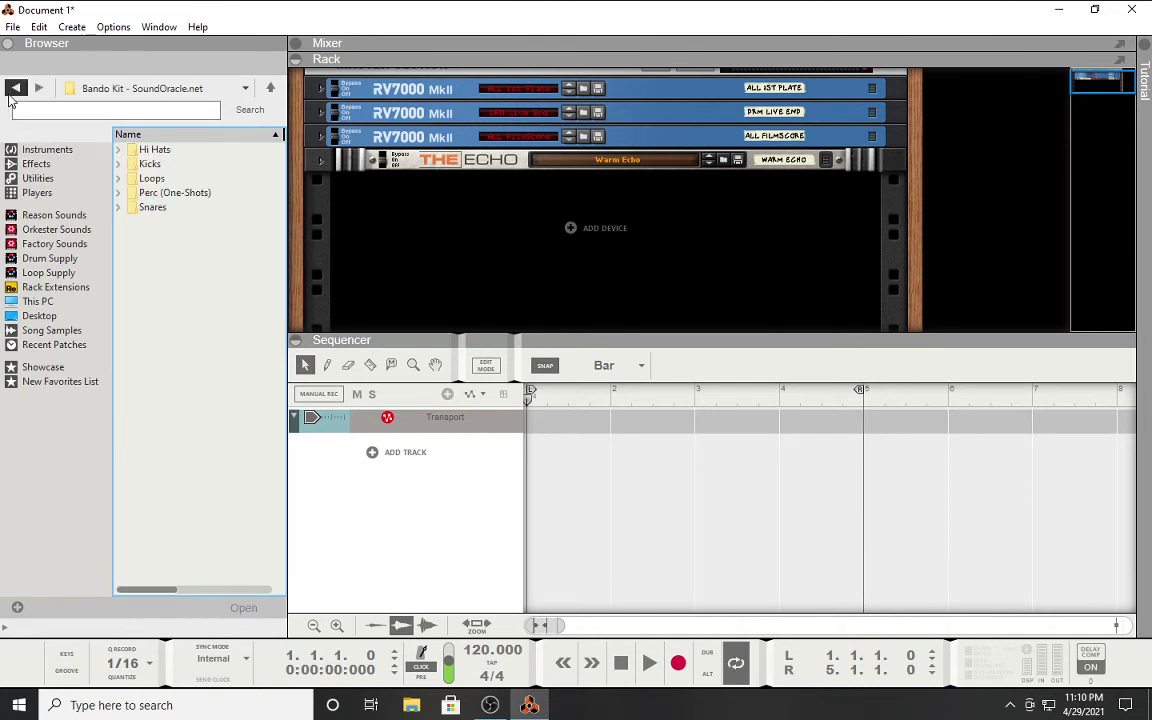
left_click(15, 89)
Step: Open the Snares folder of The Oracle Vault Vol. 1 kit
left_click(201, 209)
double_click(201, 209)
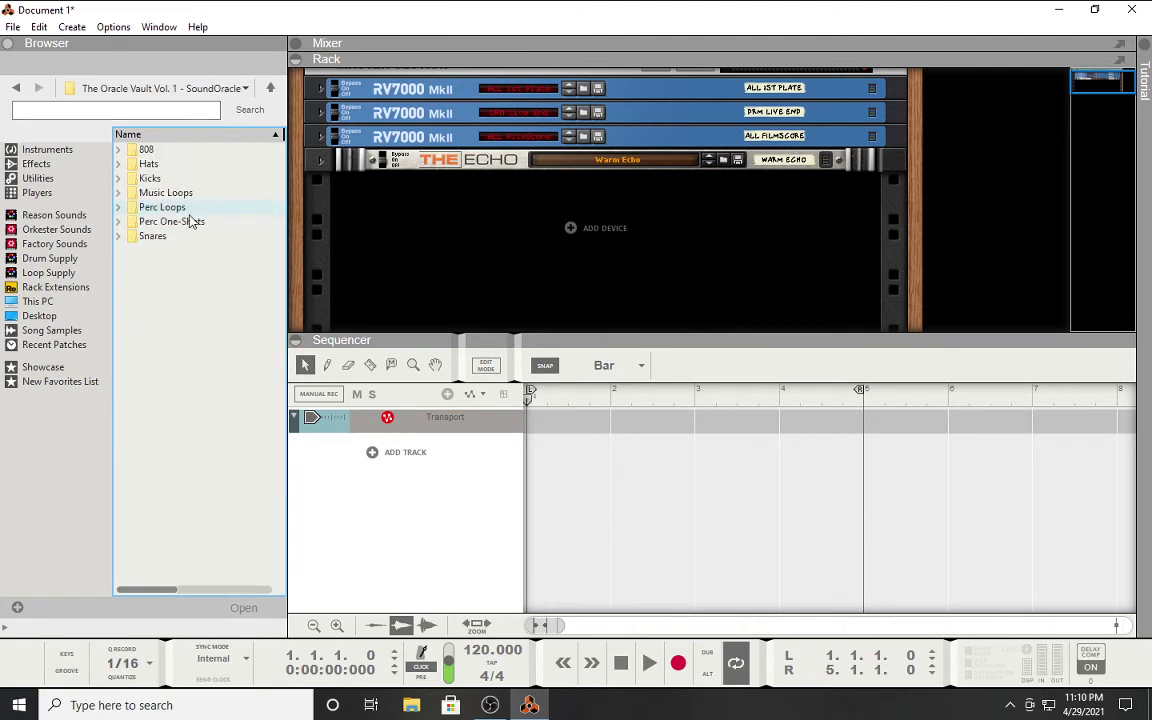
double_click(172, 237)
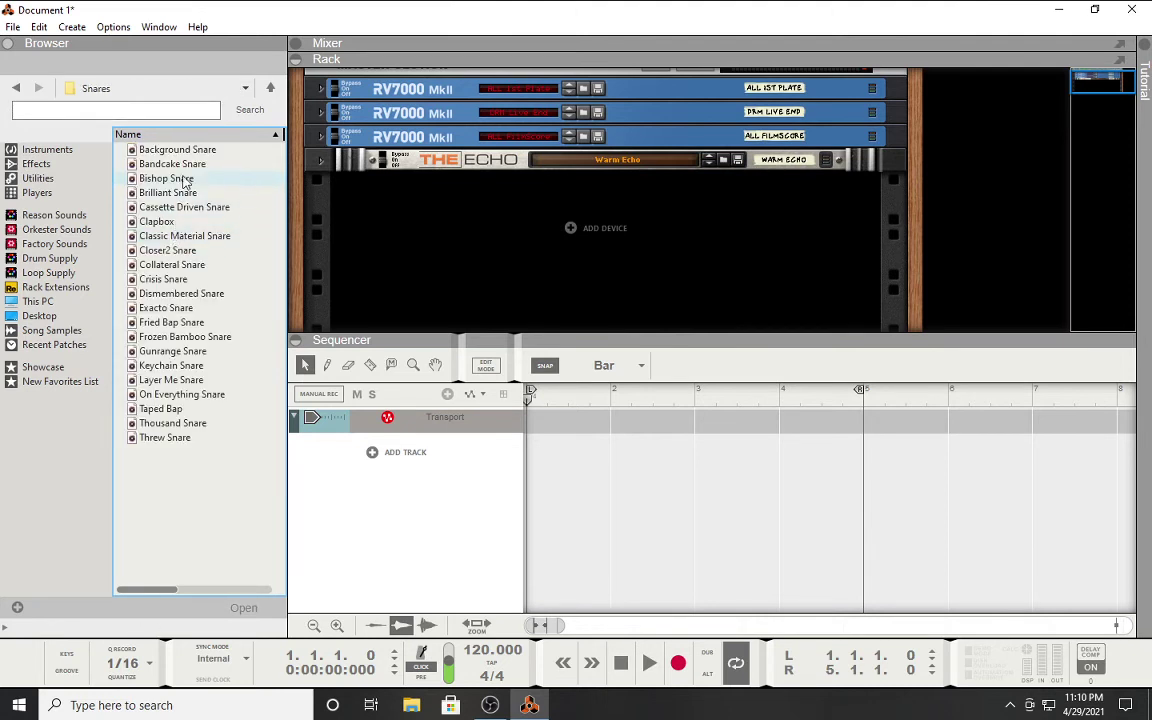
Step: Audition Background, Threw, Thousand, Taped Bap, On Everything, Frozen Bamboo, Fried Bap and Exacto snares
left_click(171, 149)
left_click(165, 437)
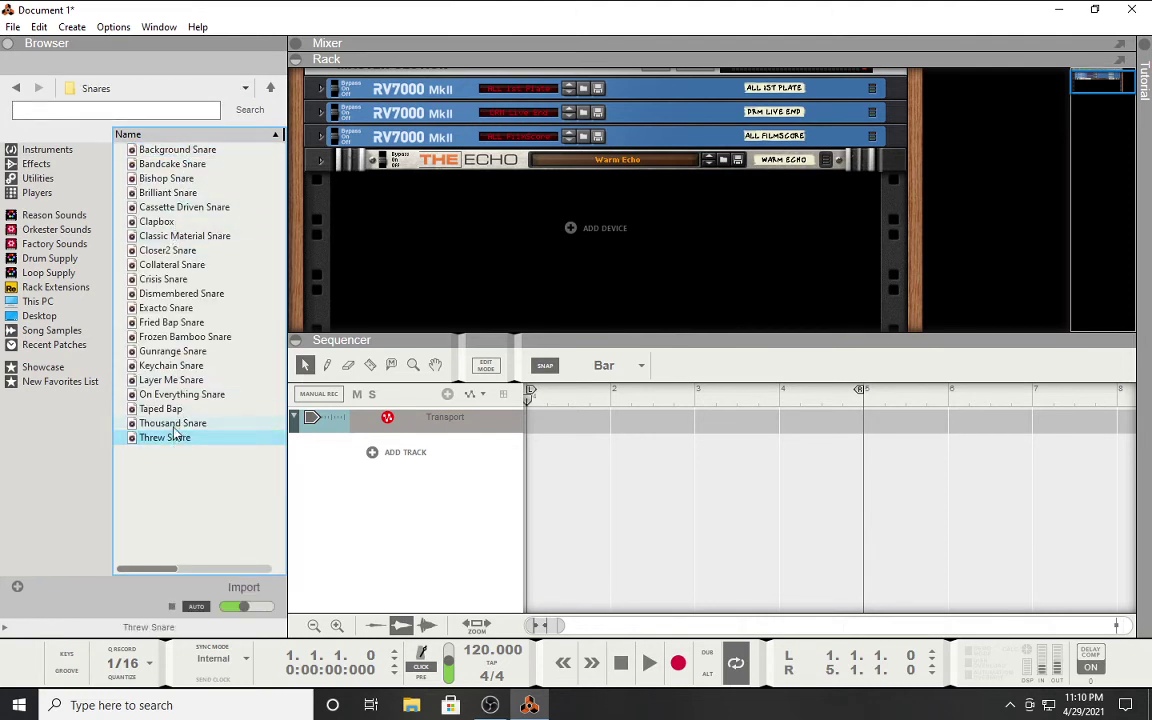
left_click(172, 423)
left_click(170, 410)
left_click(152, 394)
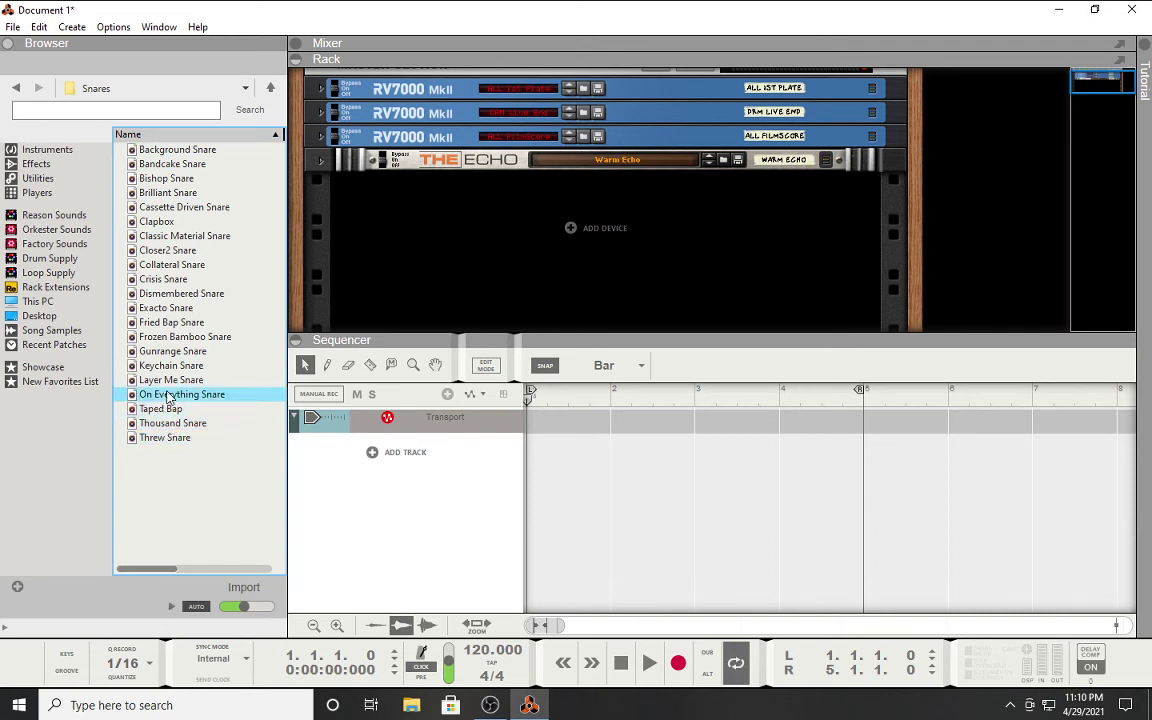
left_click(173, 423)
left_click(187, 336)
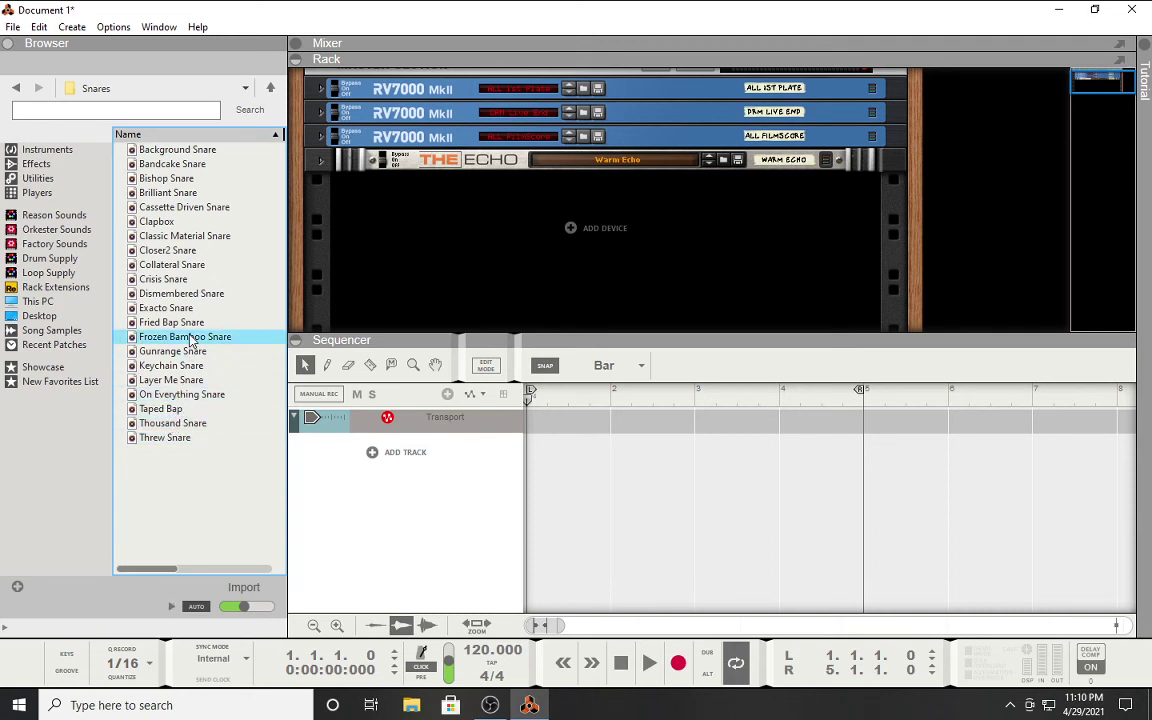
left_click(185, 328)
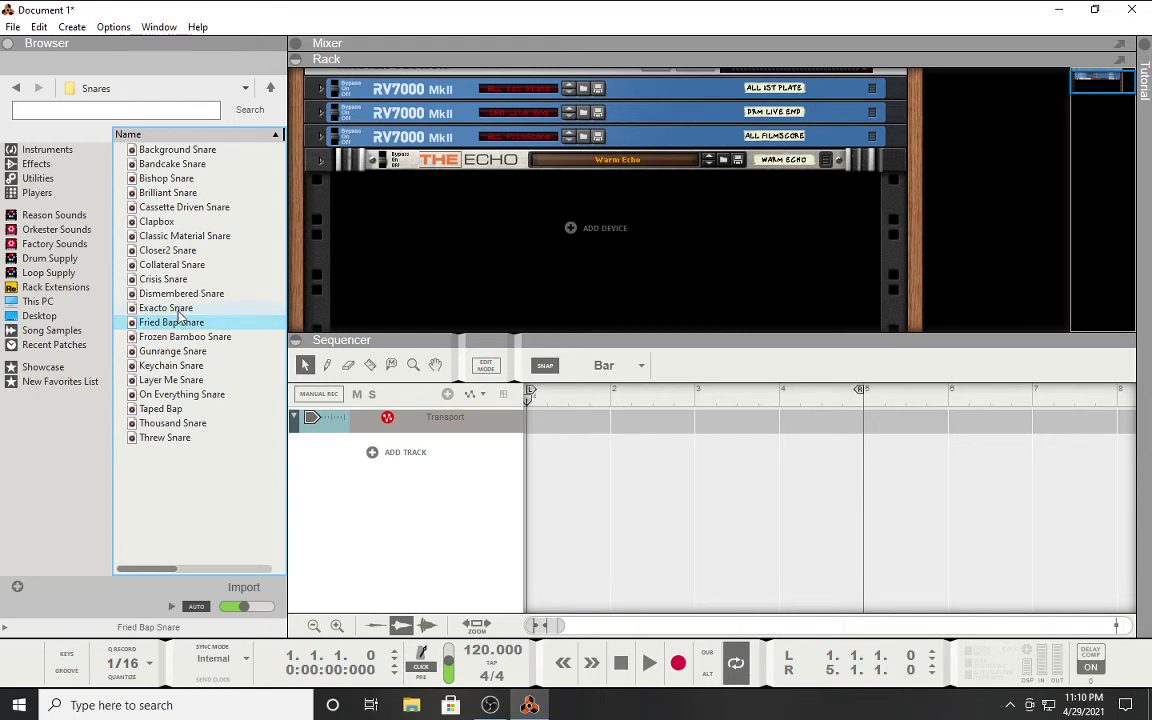
left_click(166, 306)
Step: Audition Dismembered through Brilliant snares, including Clapbox, then return to the kit's folder list
left_click(178, 293)
left_click(183, 279)
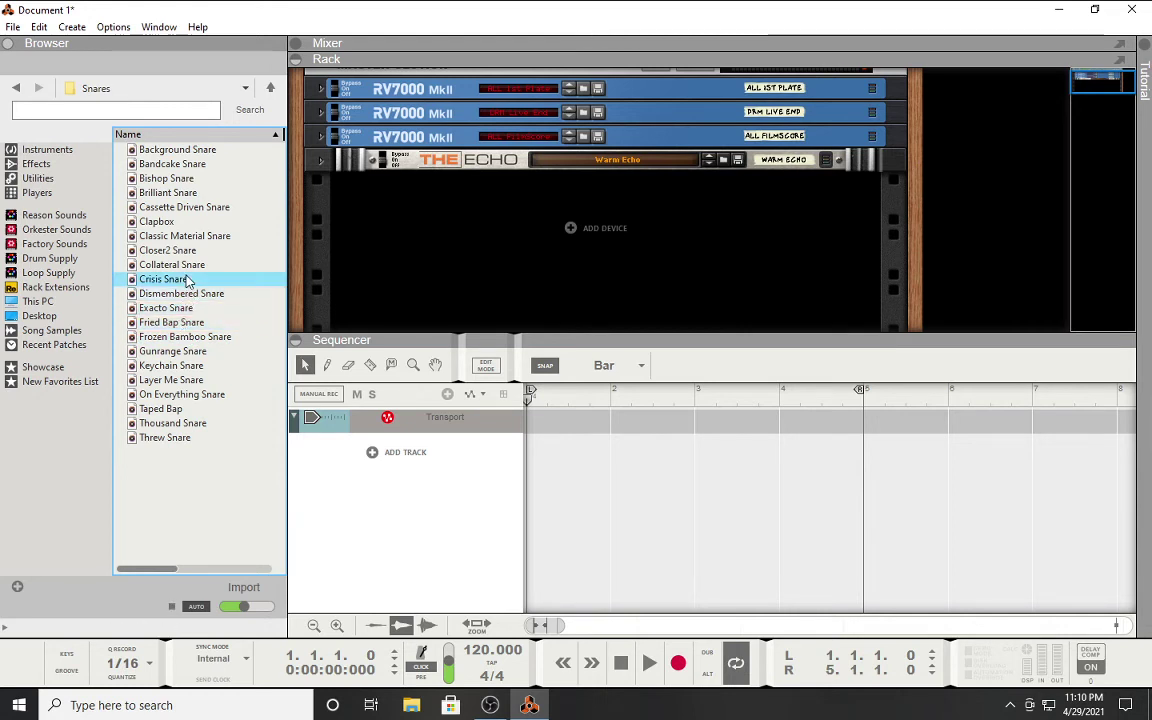
left_click(187, 265)
left_click(172, 250)
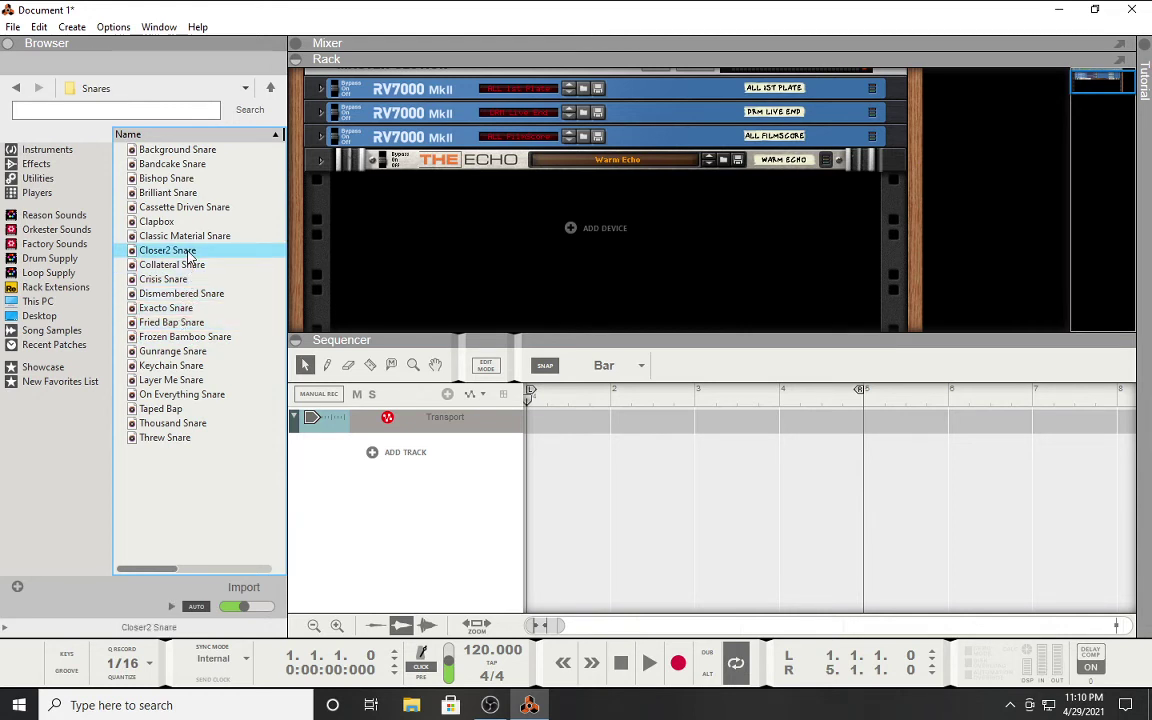
left_click(182, 236)
left_click(164, 221)
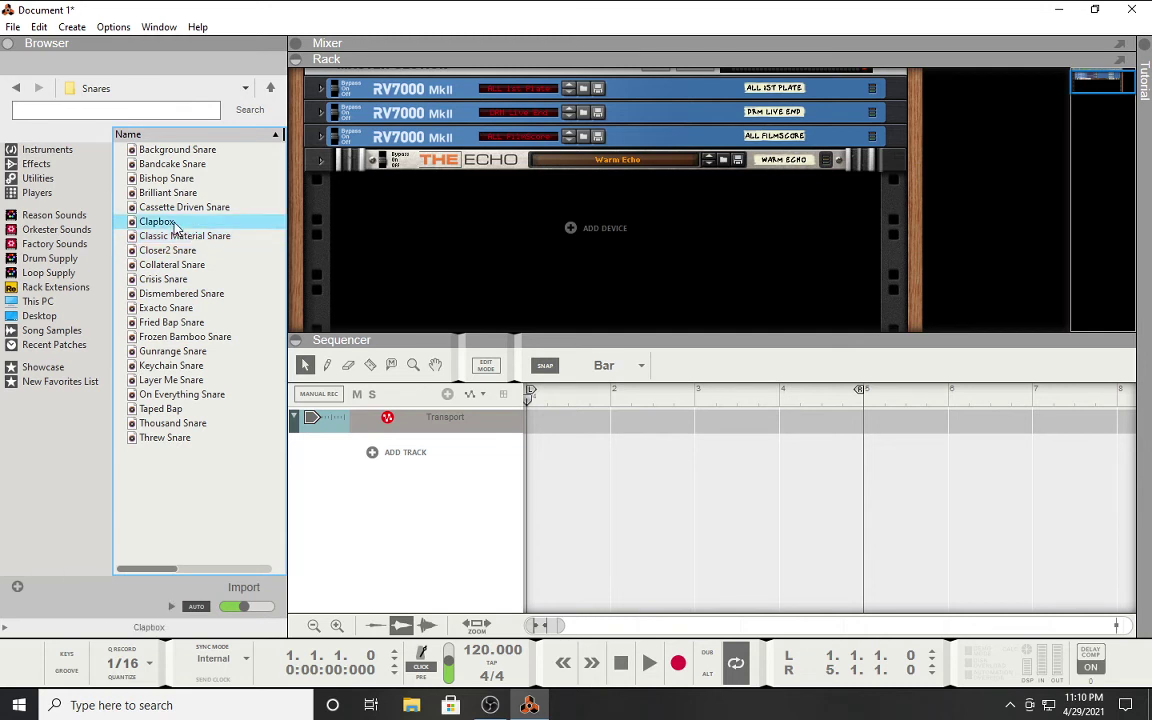
left_click(173, 210)
left_click(175, 194)
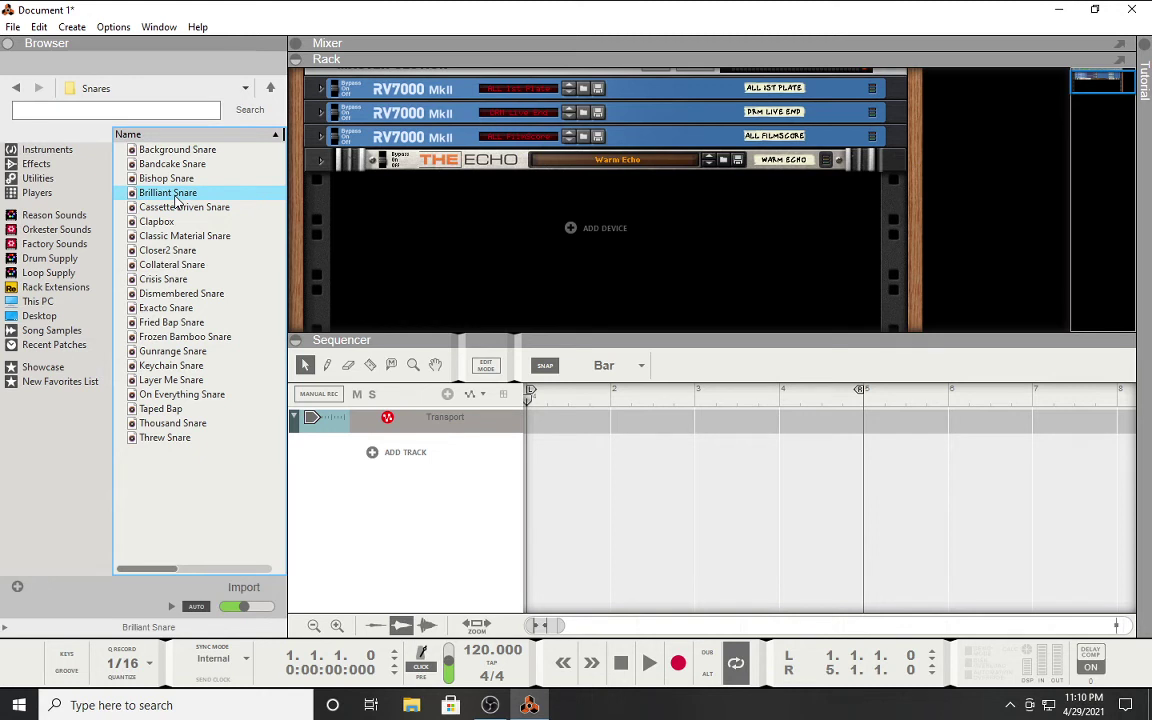
left_click(15, 89)
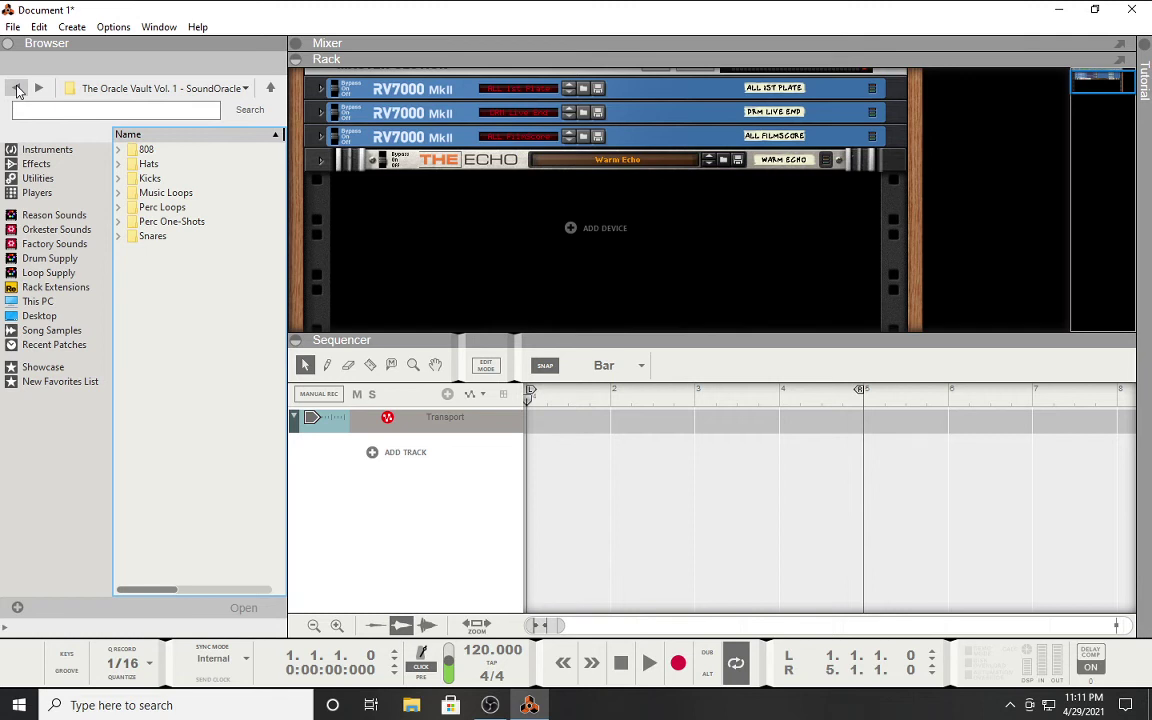
double_click(145, 150)
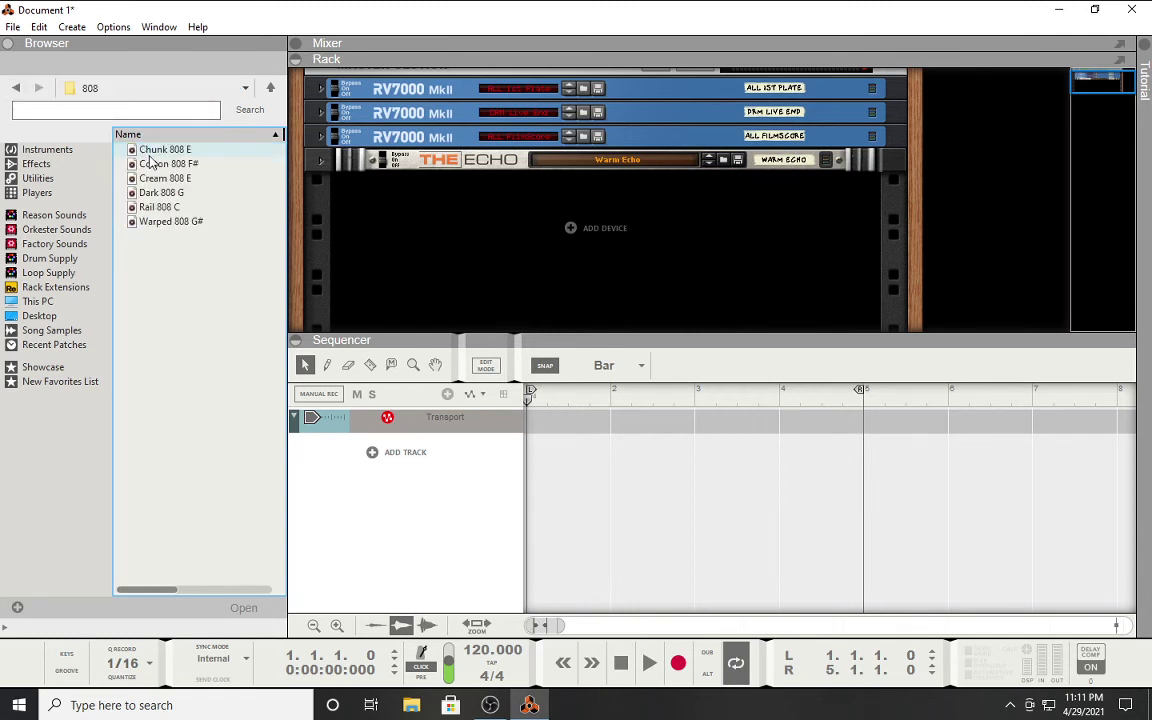
left_click(145, 151)
left_click(180, 227)
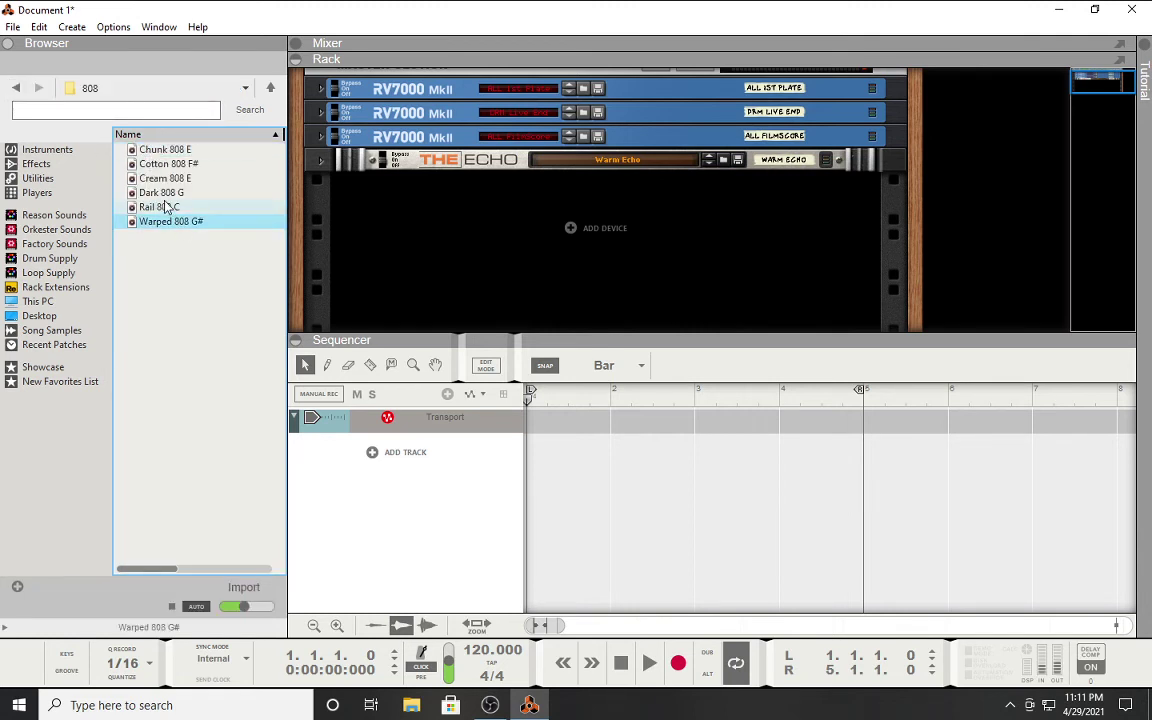
left_click(159, 207)
left_click(163, 195)
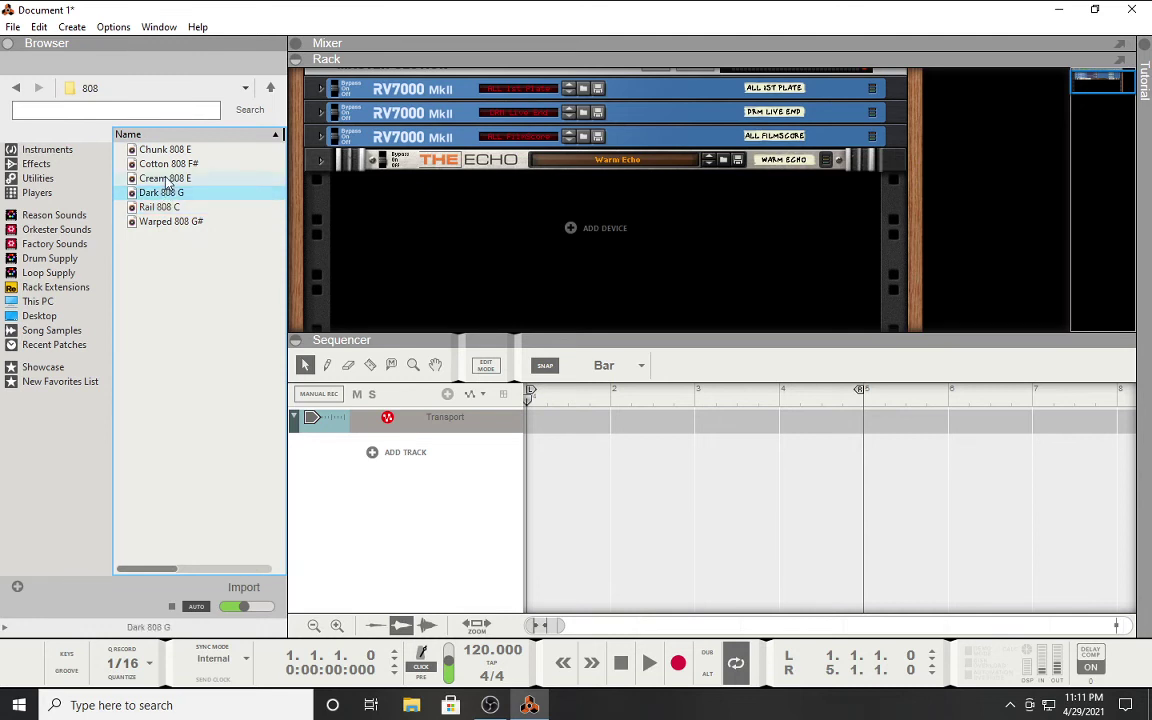
left_click(158, 178)
left_click(160, 164)
left_click(166, 151)
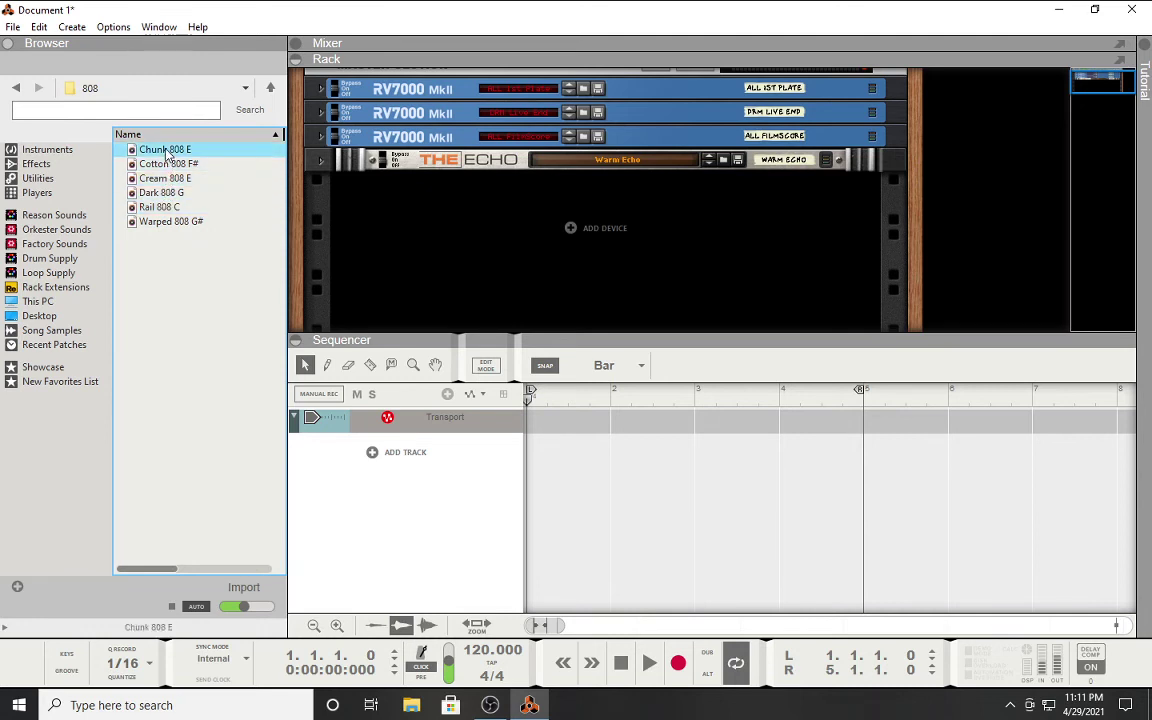
left_click(16, 88)
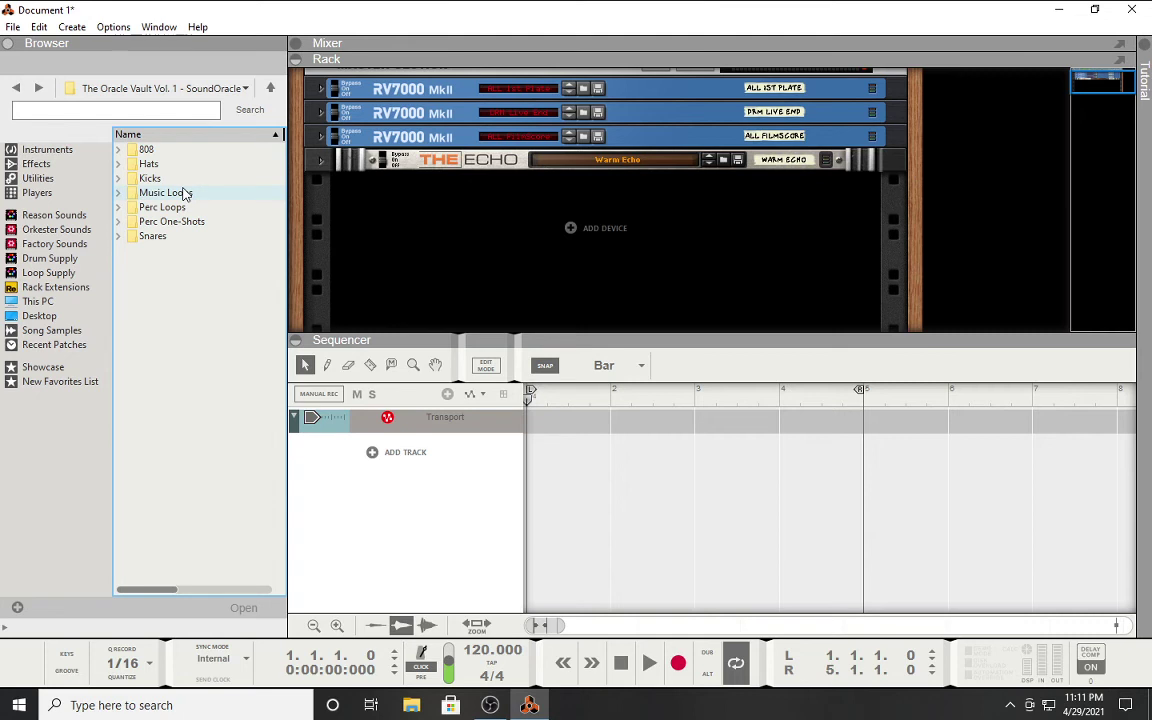
Step: Step back from the Insider Bundle kits up to the My Book (H:) drive
left_click(15, 89)
left_click(15, 89)
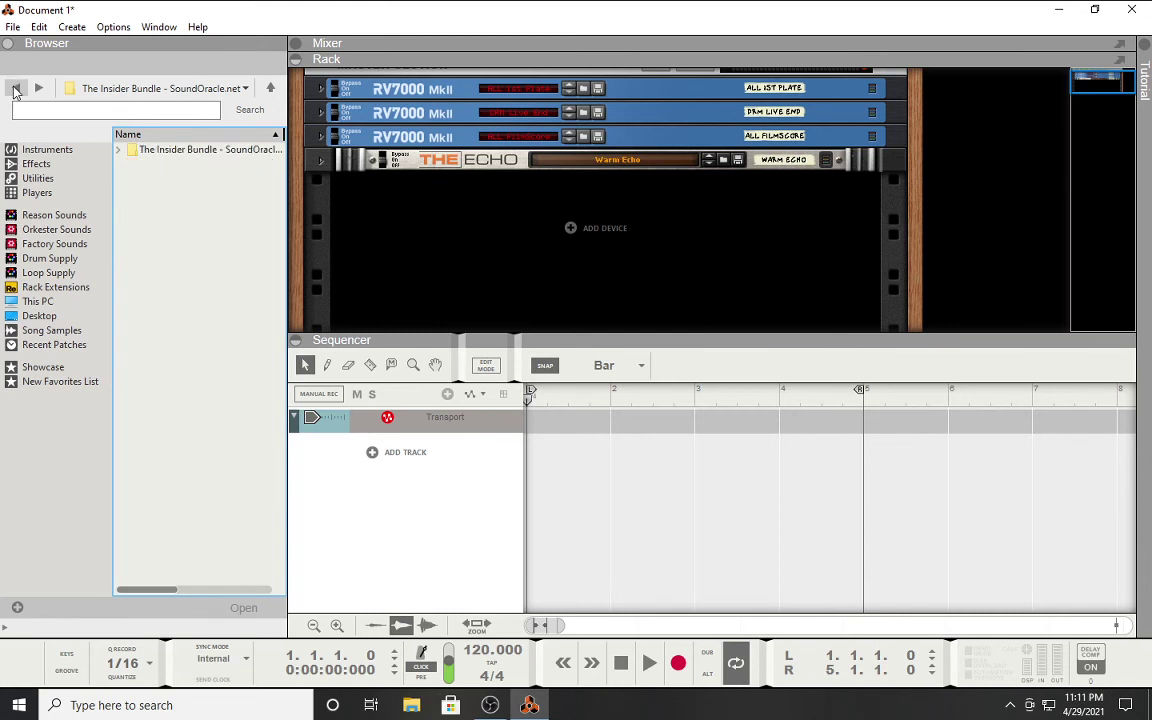
left_click(15, 89)
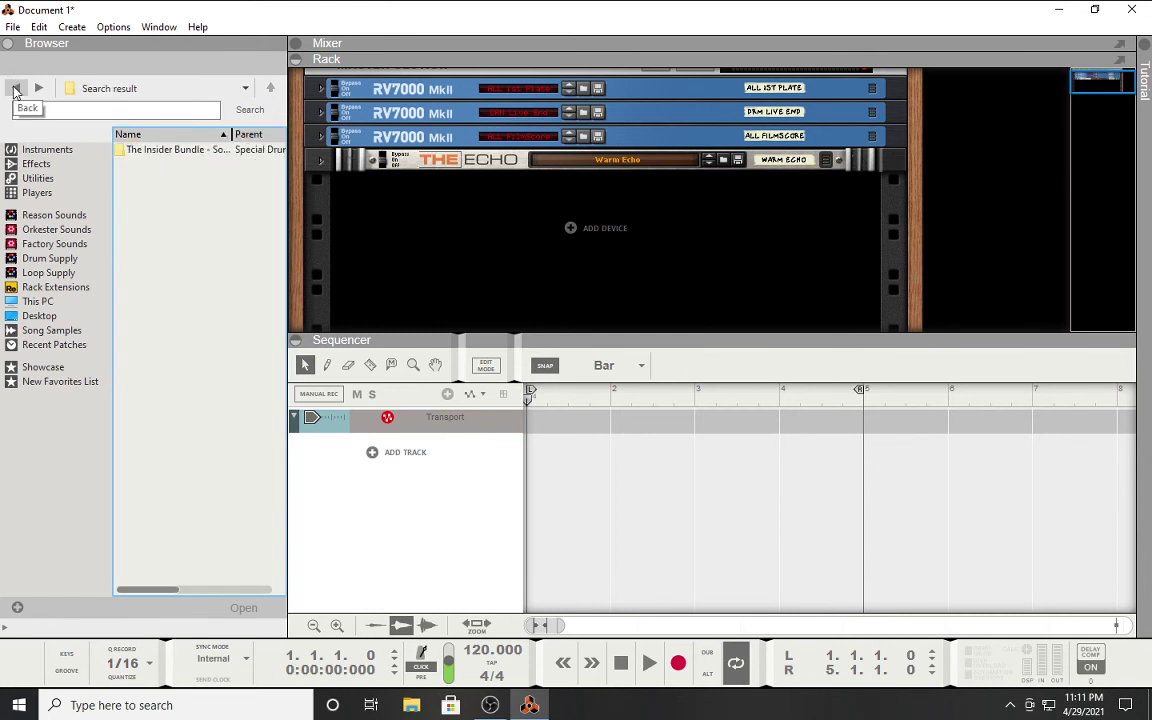
left_click(15, 89)
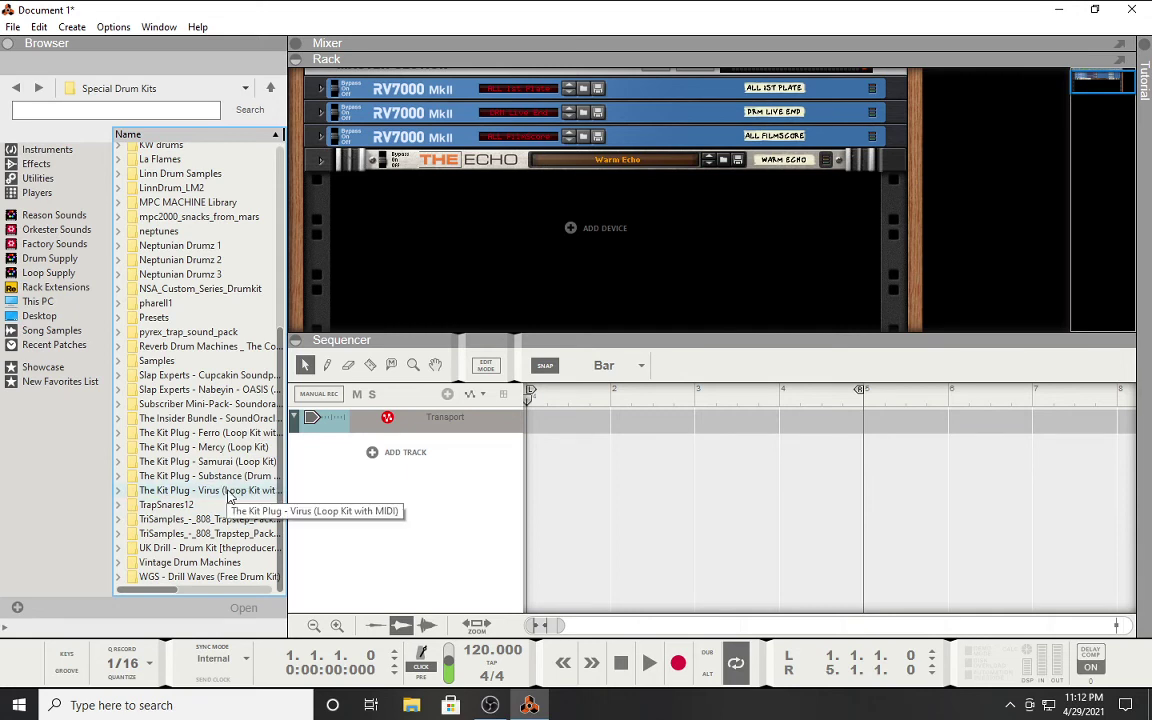
scroll(156, 316, "up", 7)
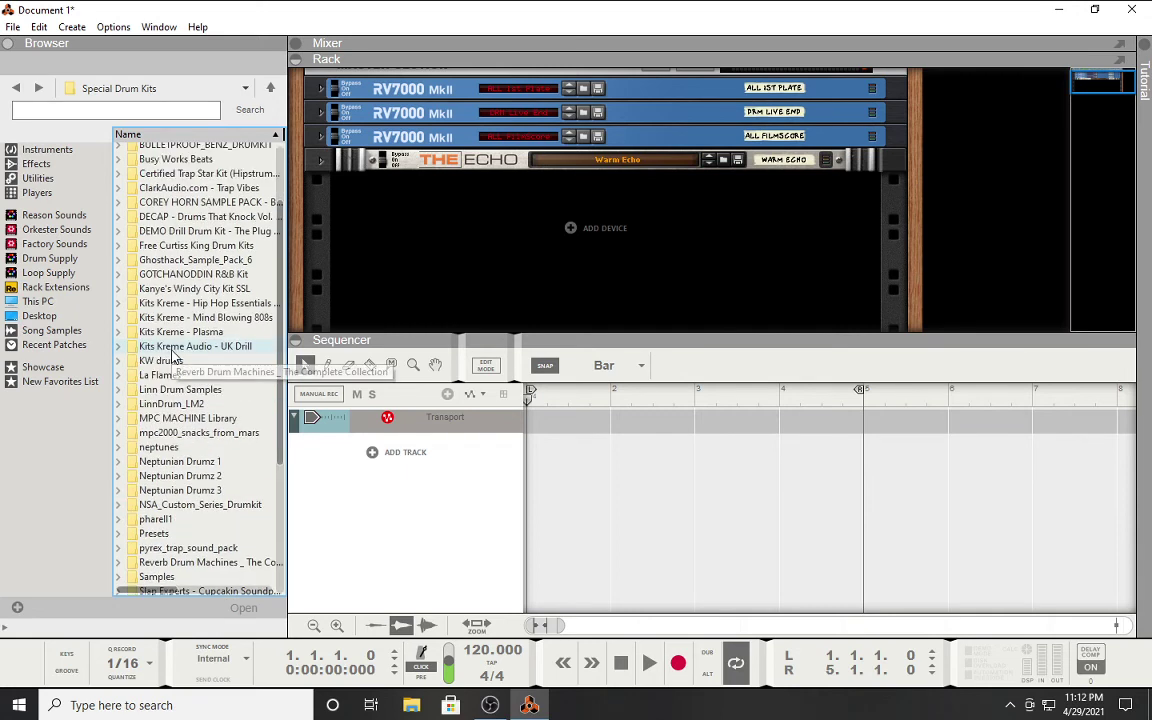
left_click(14, 88)
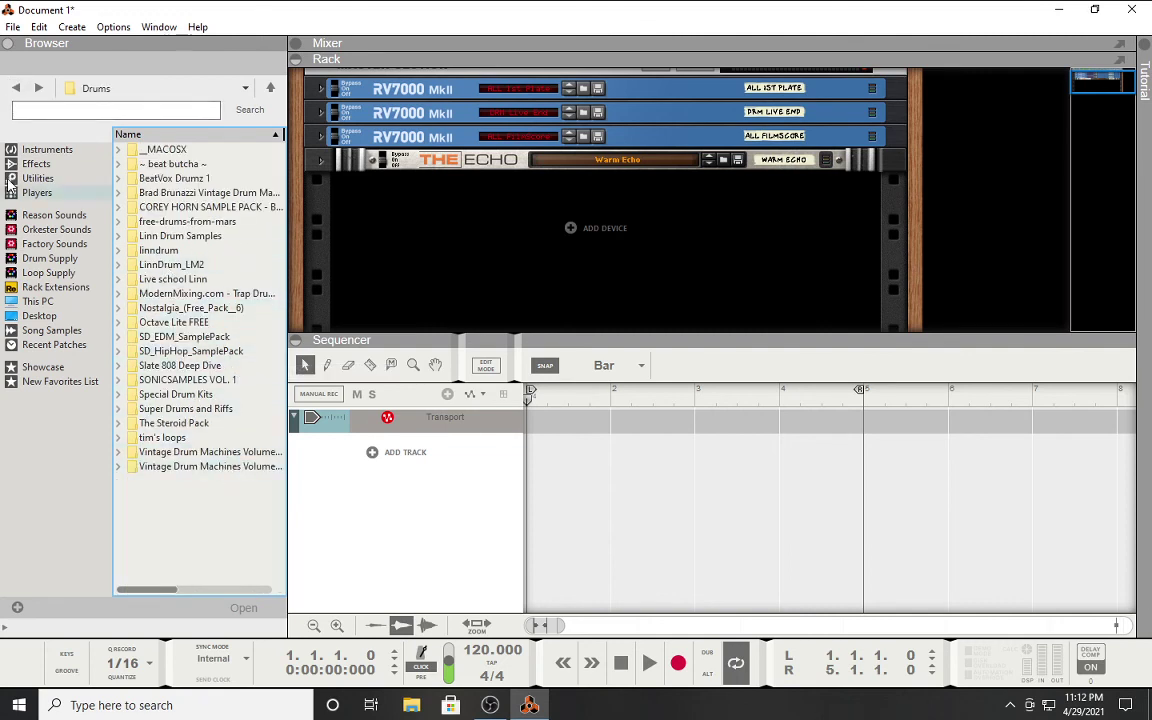
left_click(14, 88)
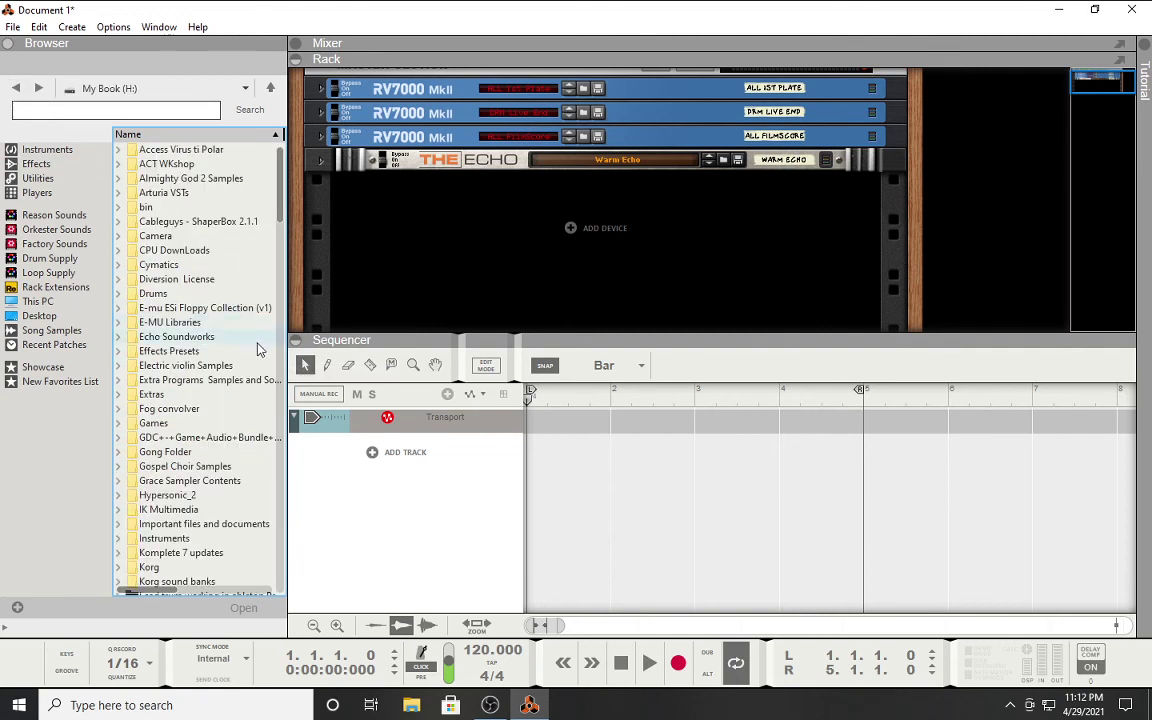
Step: Open Loops › MG › loop-pack-sundays-vol-27 into Loop Pack Sundays Vol. 27, then step back
scroll(257, 386, "down", 5)
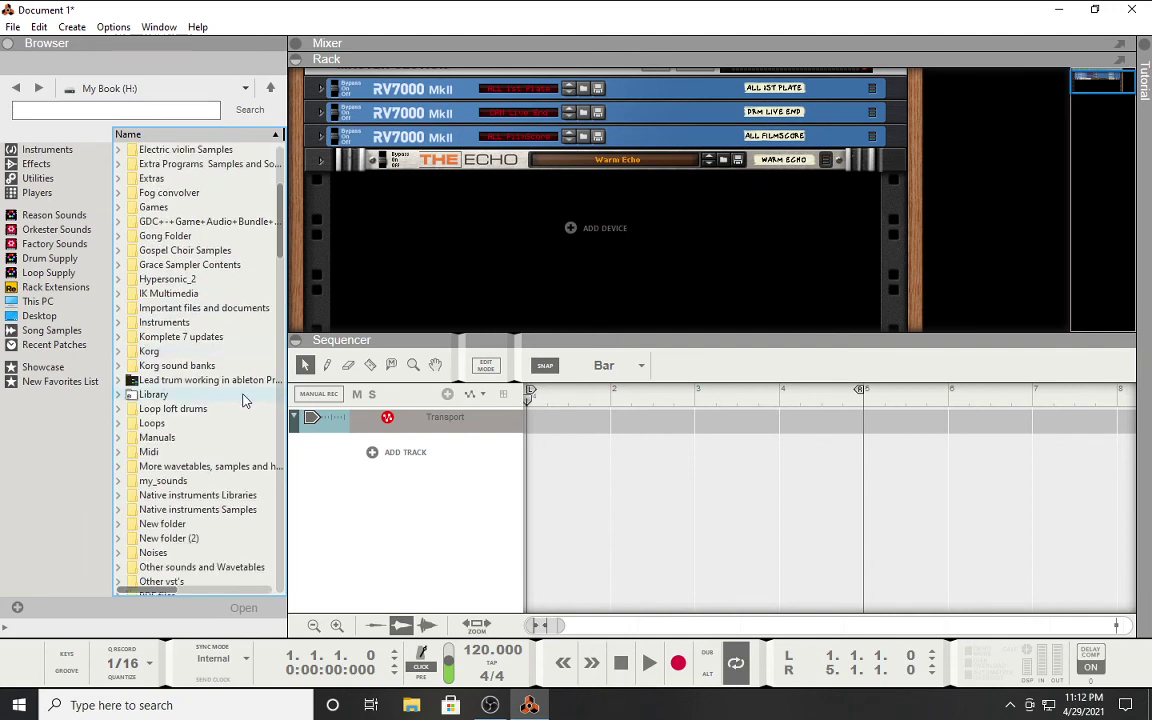
double_click(193, 428)
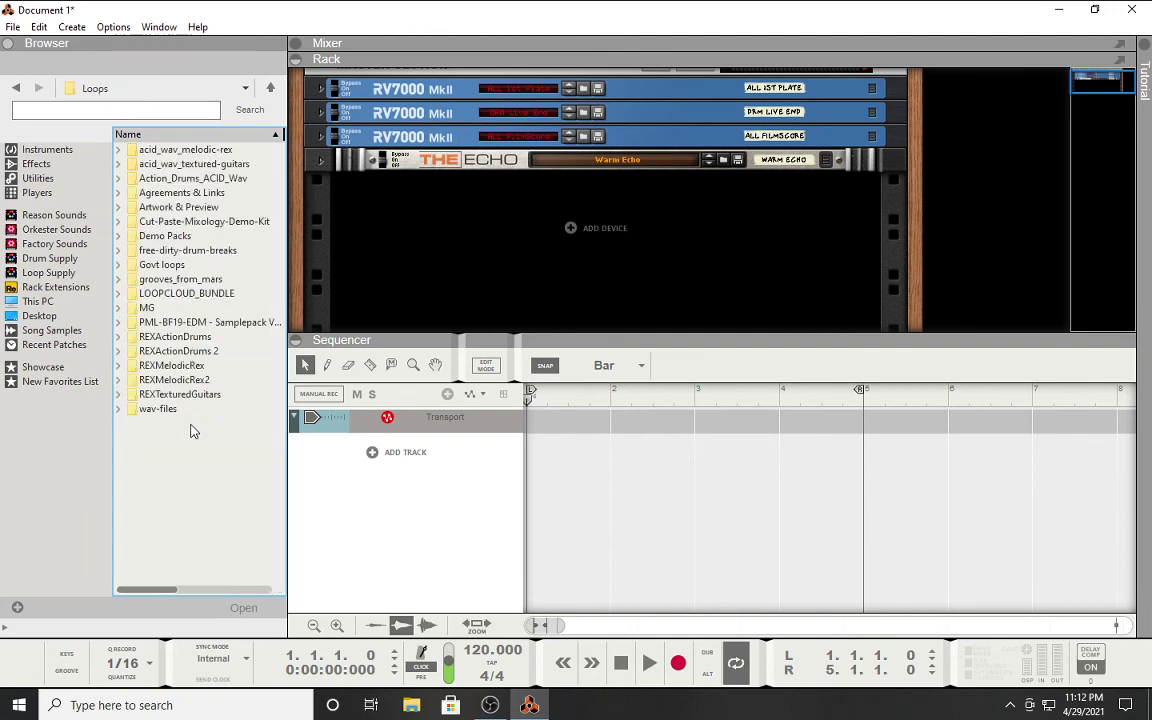
double_click(217, 310)
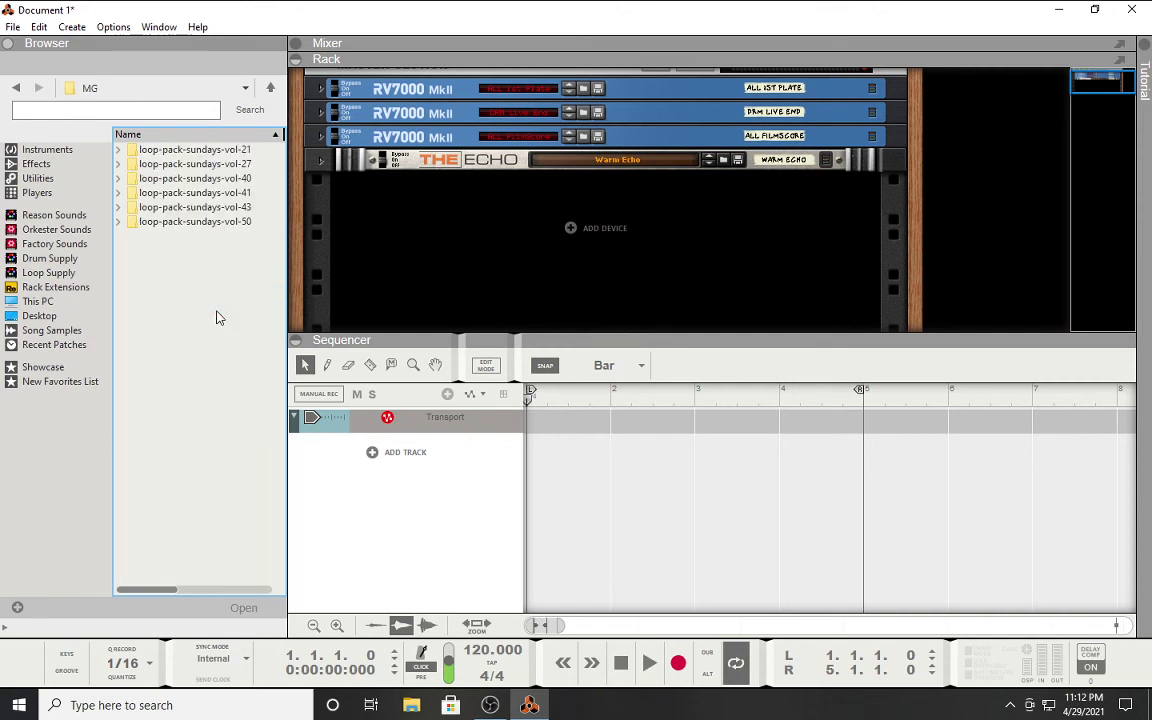
double_click(209, 164)
double_click(210, 165)
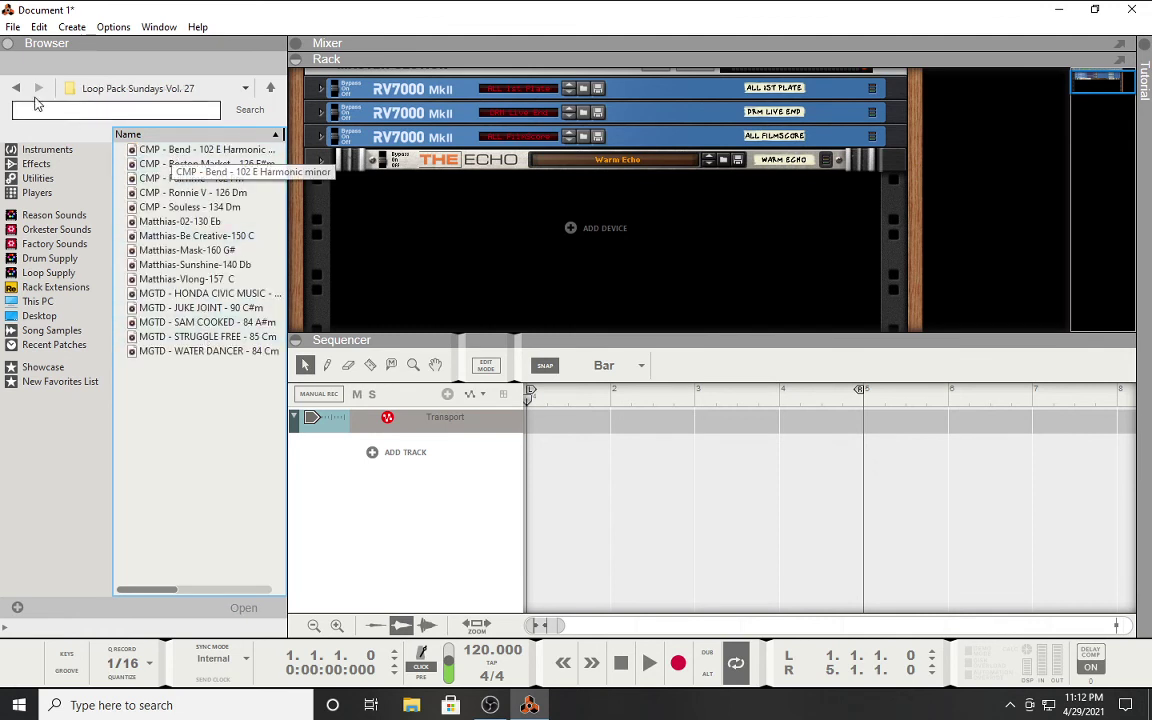
left_click(18, 89)
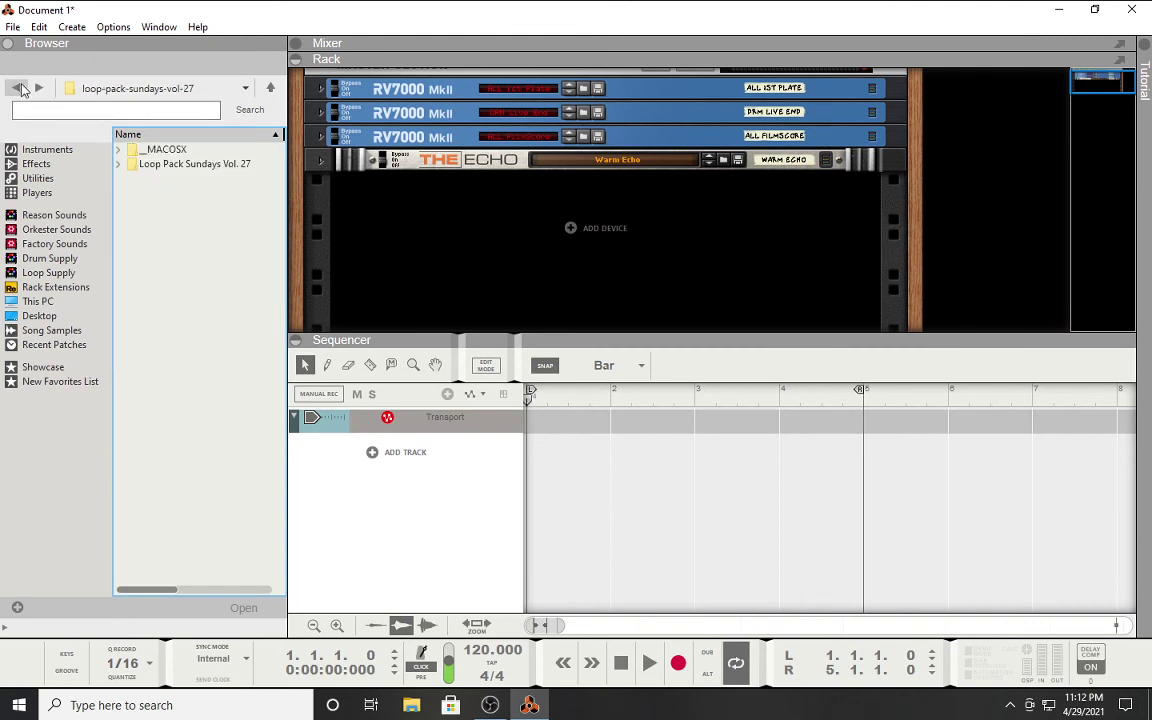
Step: Return the browser to the MG folder and switch to the OBS Studio window
left_click(20, 89)
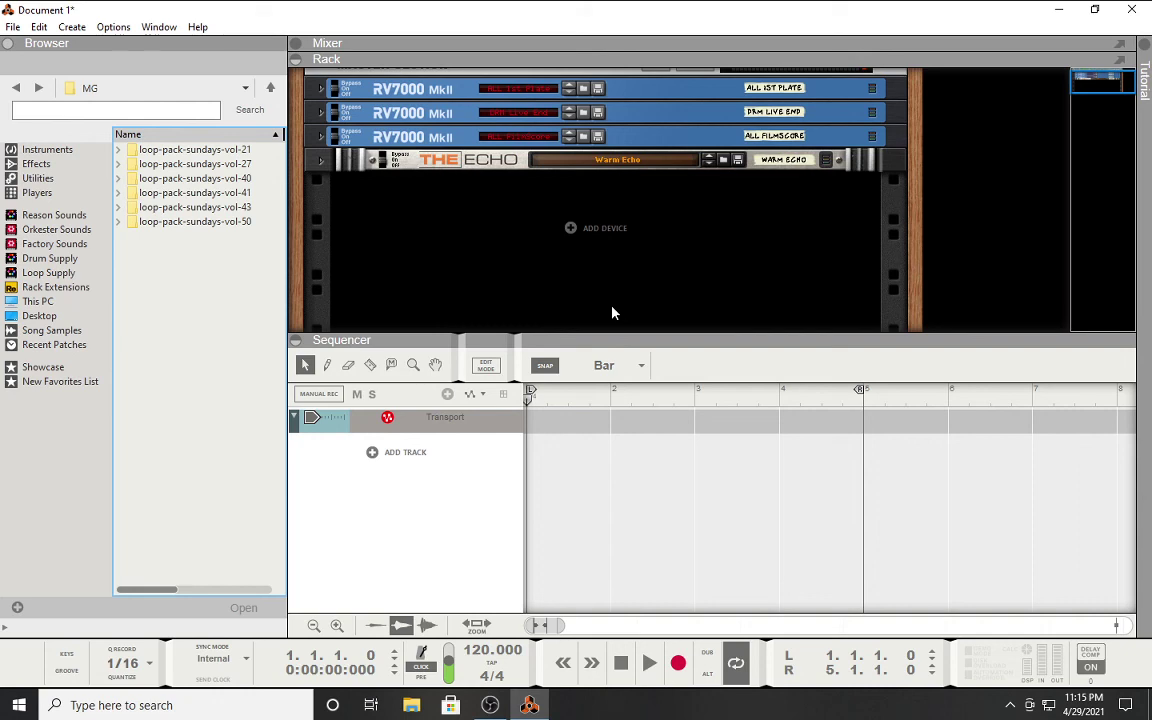
left_click(490, 705)
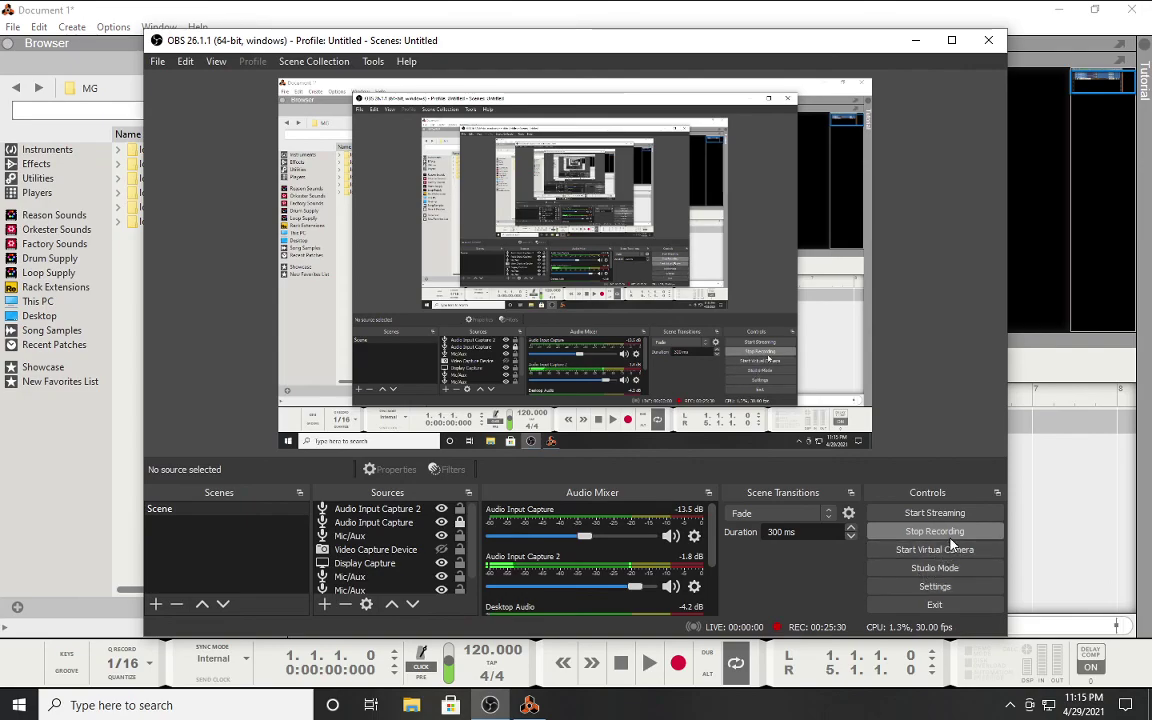